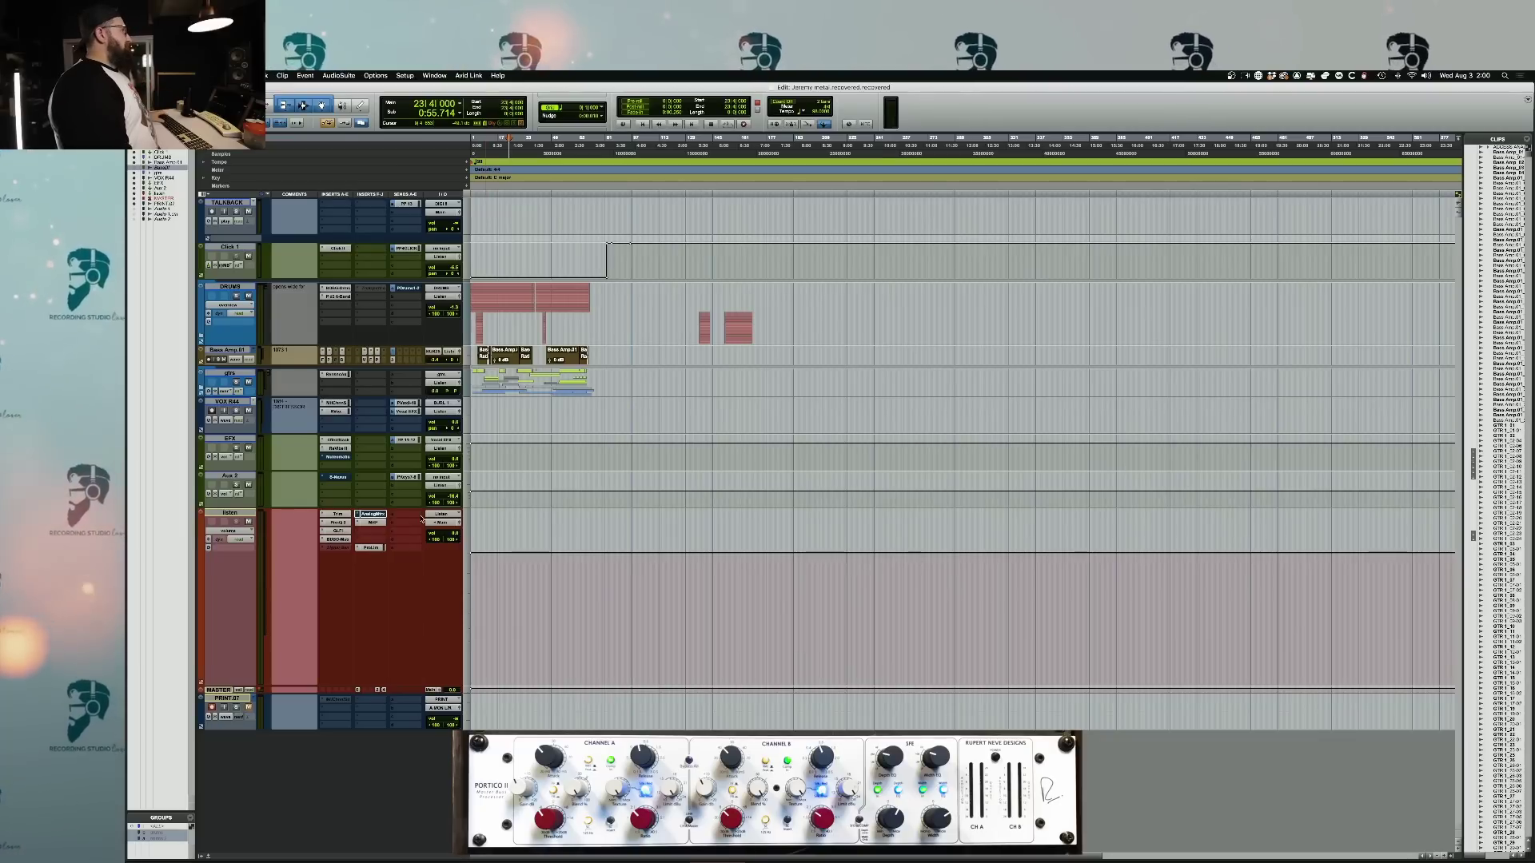
- Play the mix with the timeline zoomed, stop, then open the Analog Matrix Portico II and adjust Channel A attack
key("space")
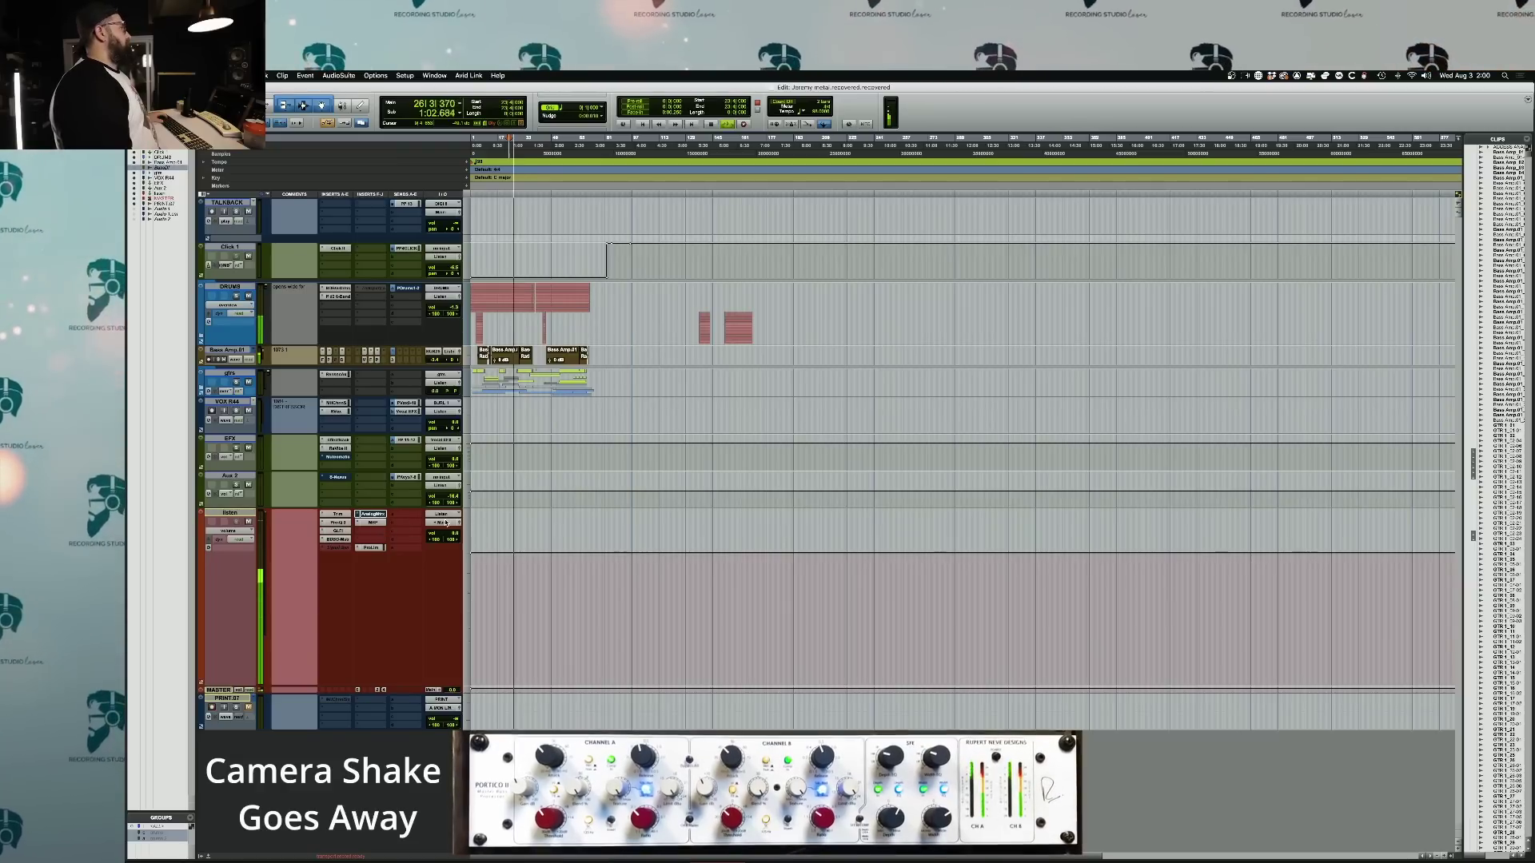
key("super+bracketright")
key("super+bracketright")
key("super+bracketright")
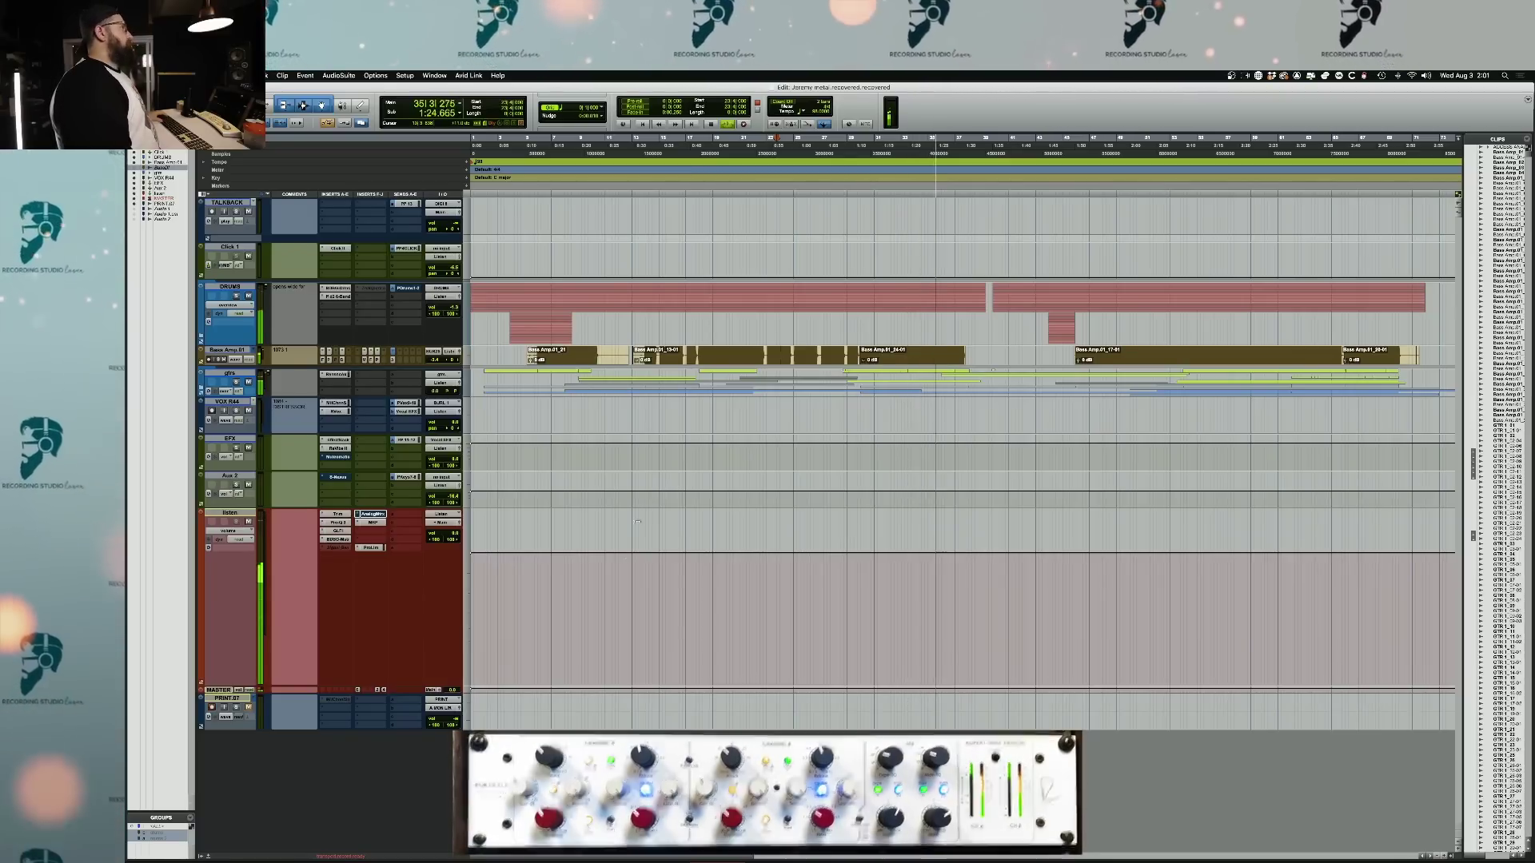
key("space")
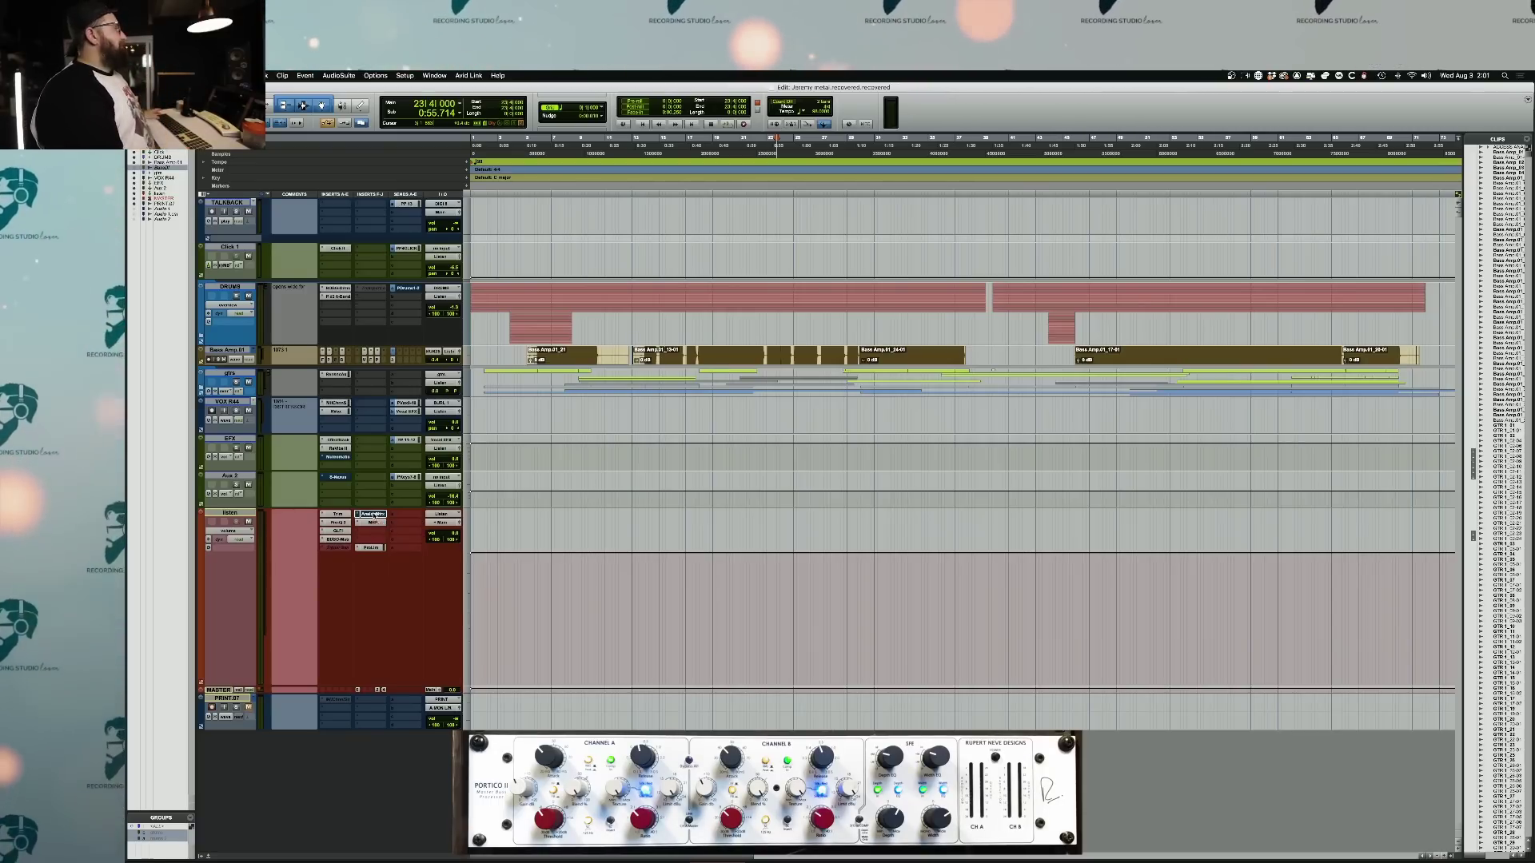
left_click(373, 514)
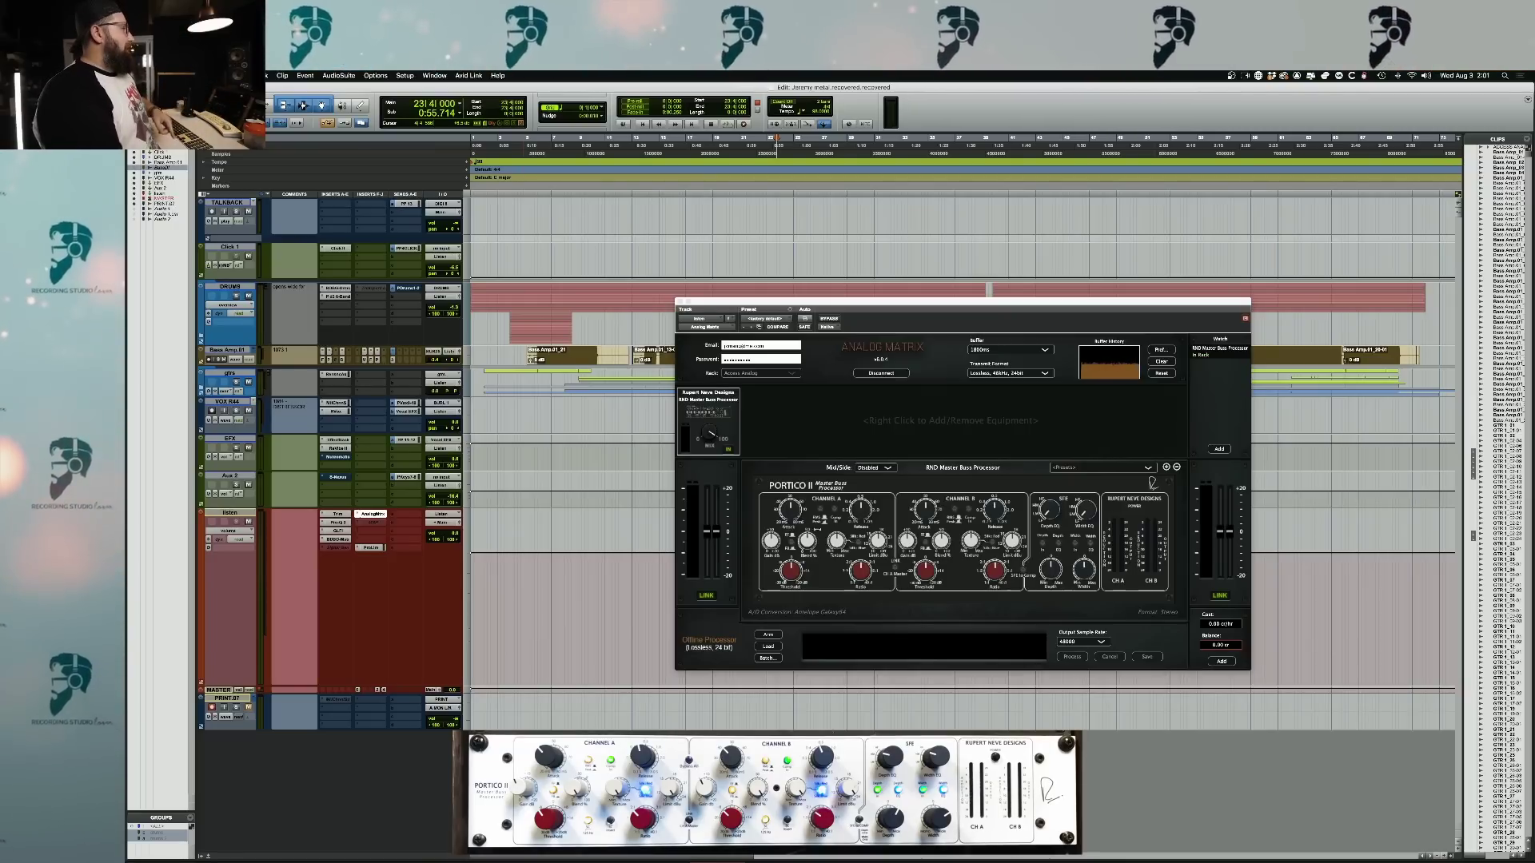
left_click_drag(789, 511, 780, 523)
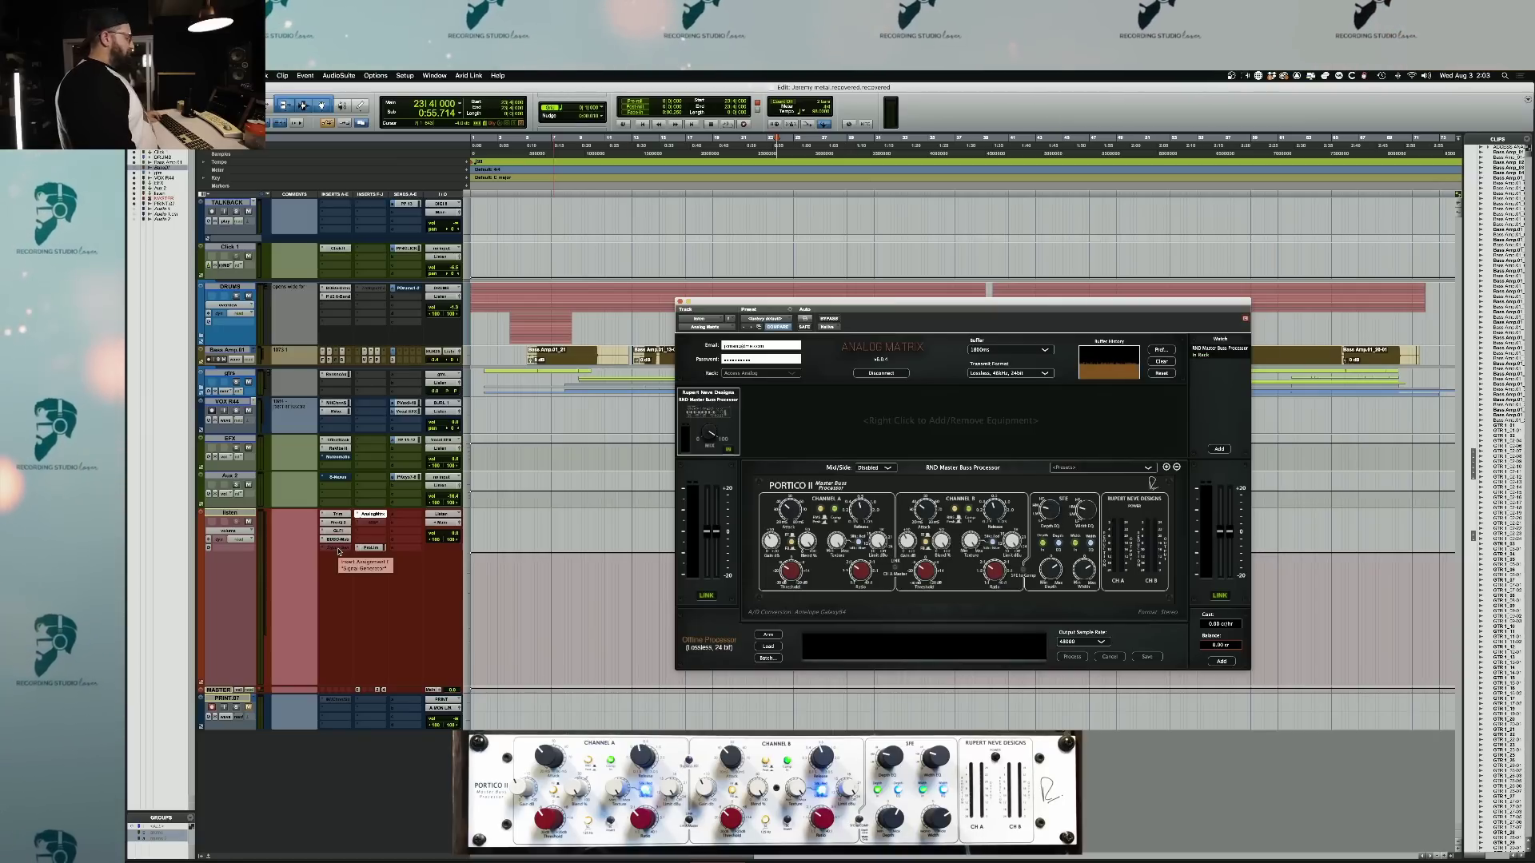
- Switch the listen track's Analog Matrix insert inactive, then back to active
left_click(338, 551)
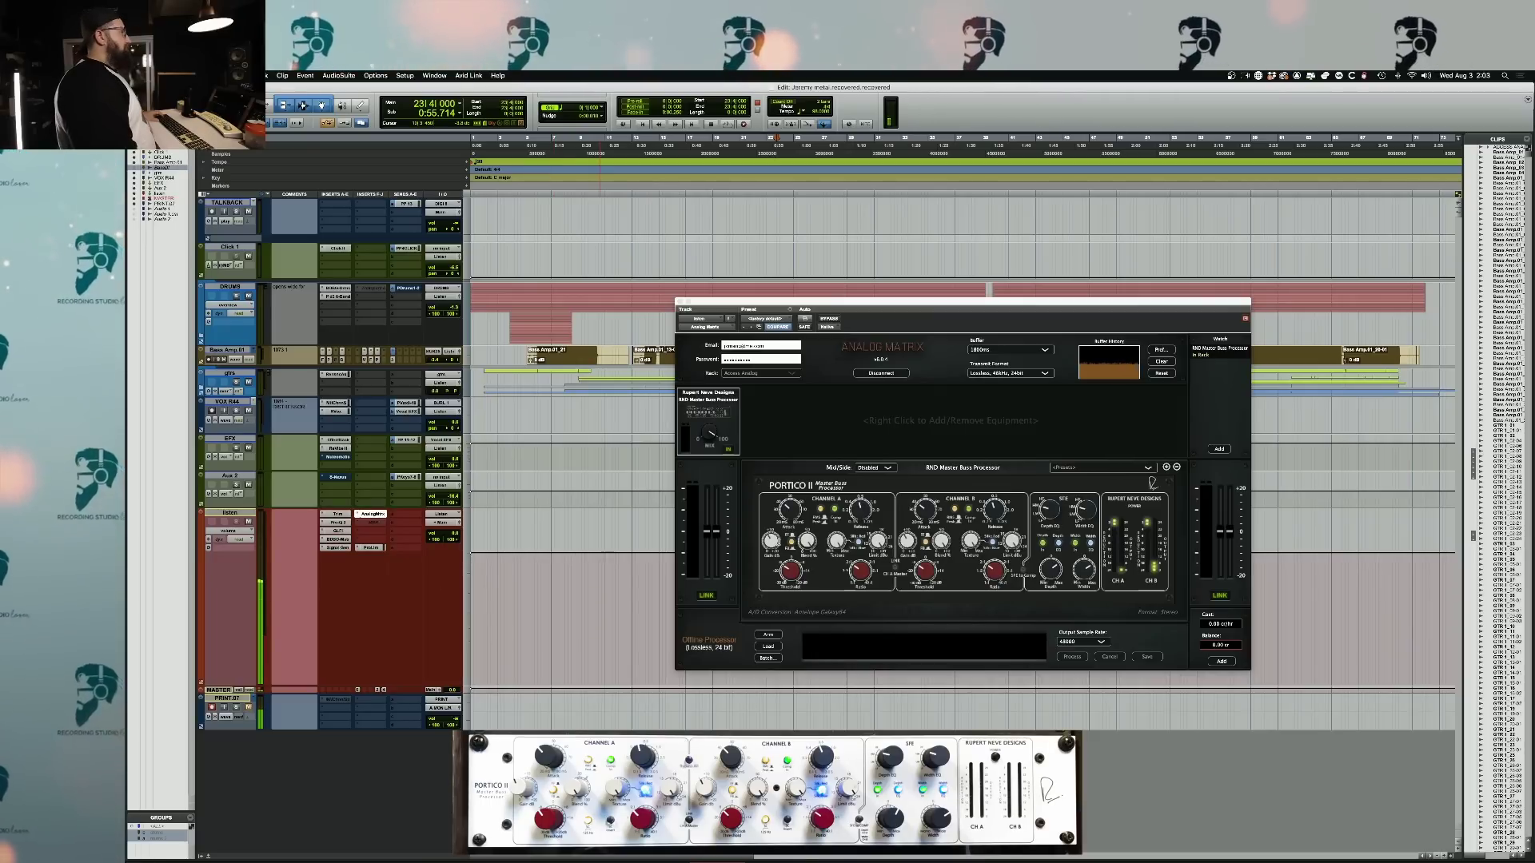
left_click(831, 533)
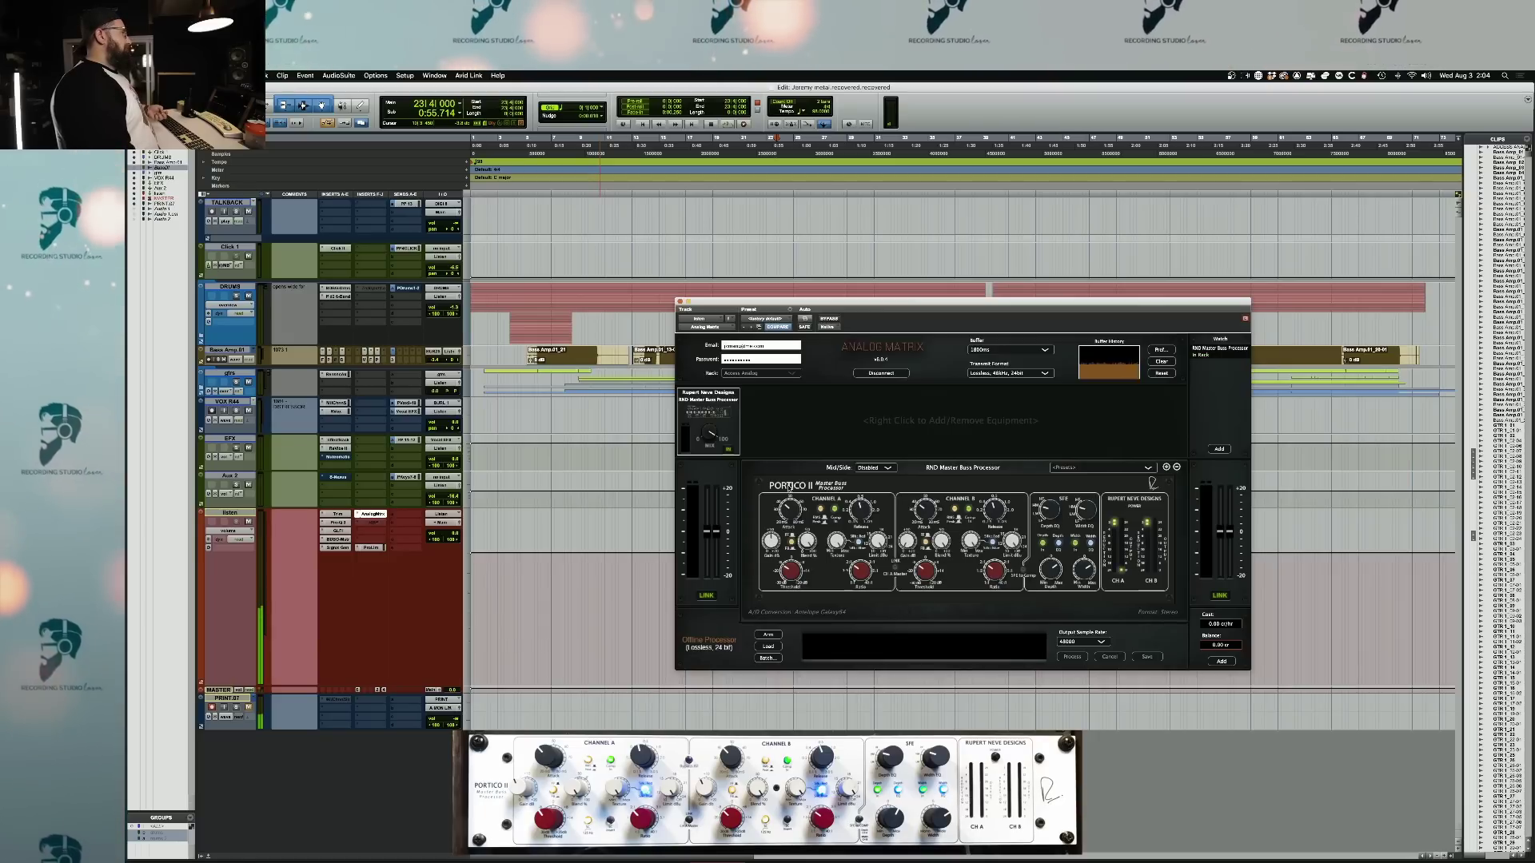
left_click(372, 516, "ctrl+super")
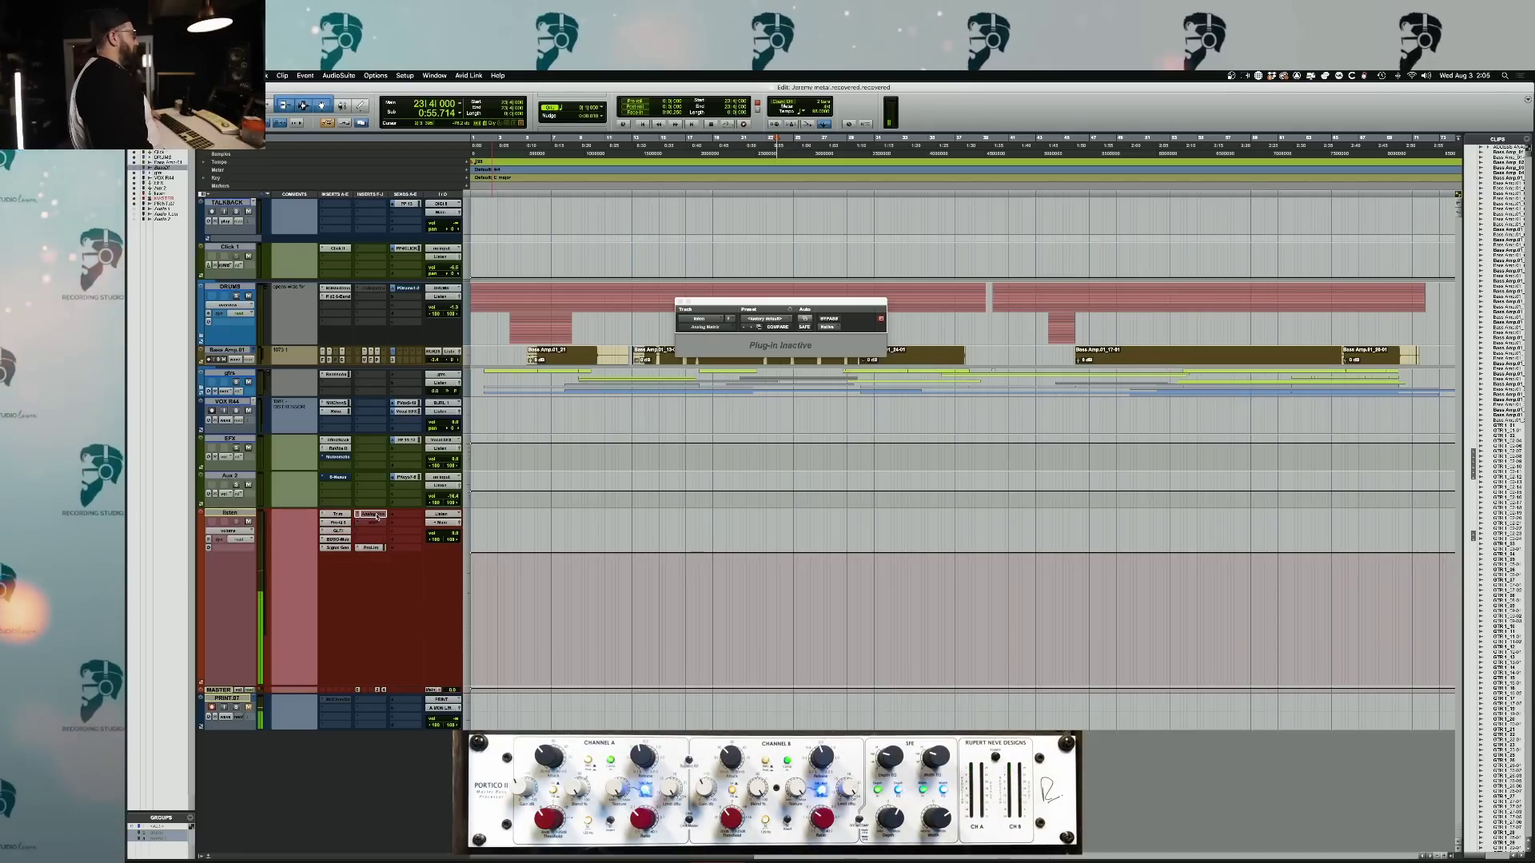
left_click(376, 515, "ctrl+super")
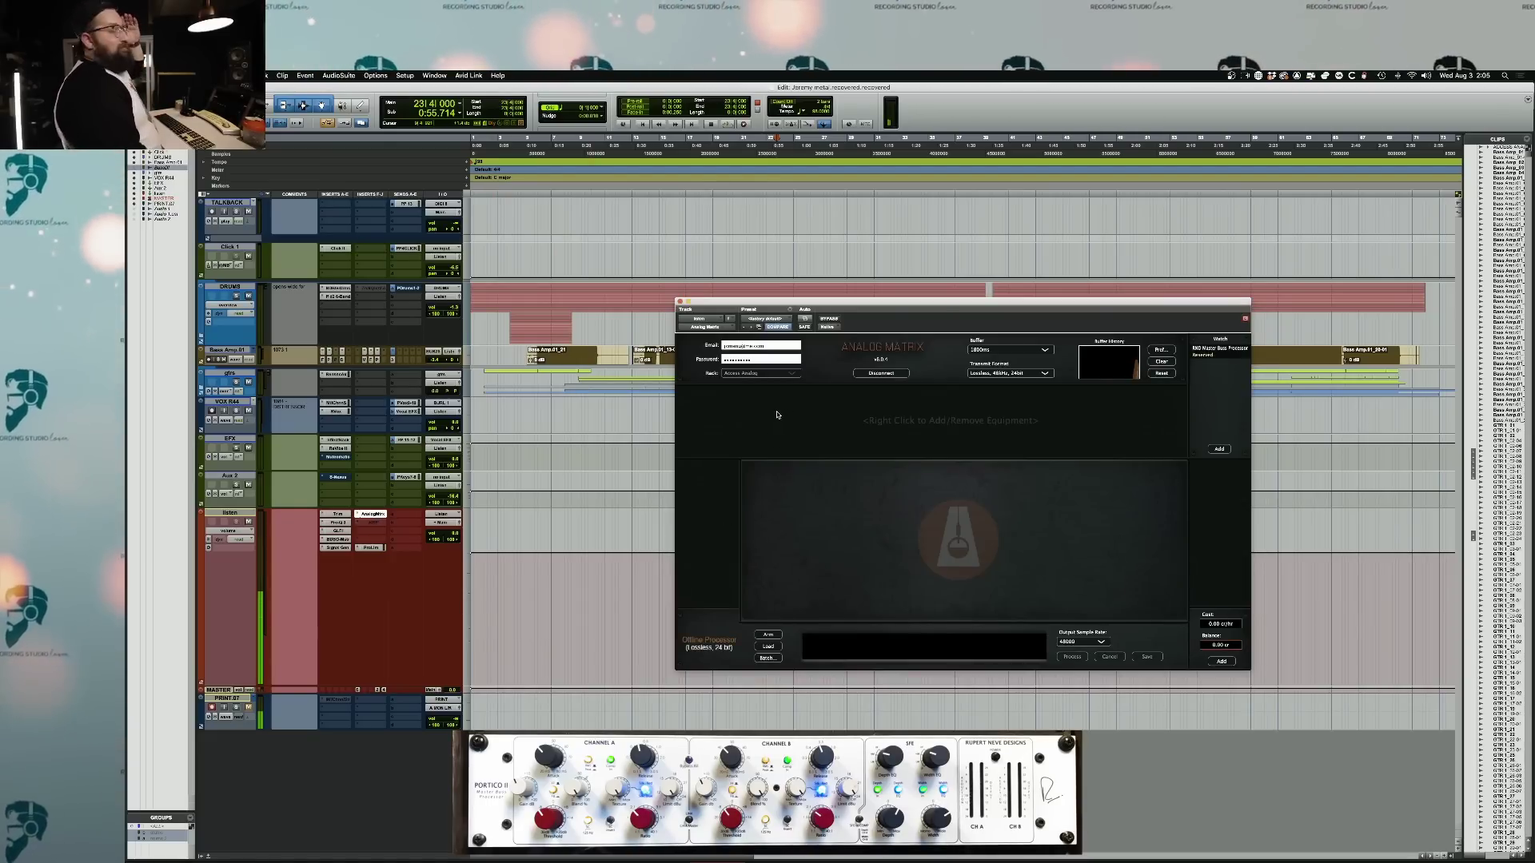
- Add the Dual Mono RND Master Buss Processor to the Analog Matrix rack and start playback
right_click(776, 415)
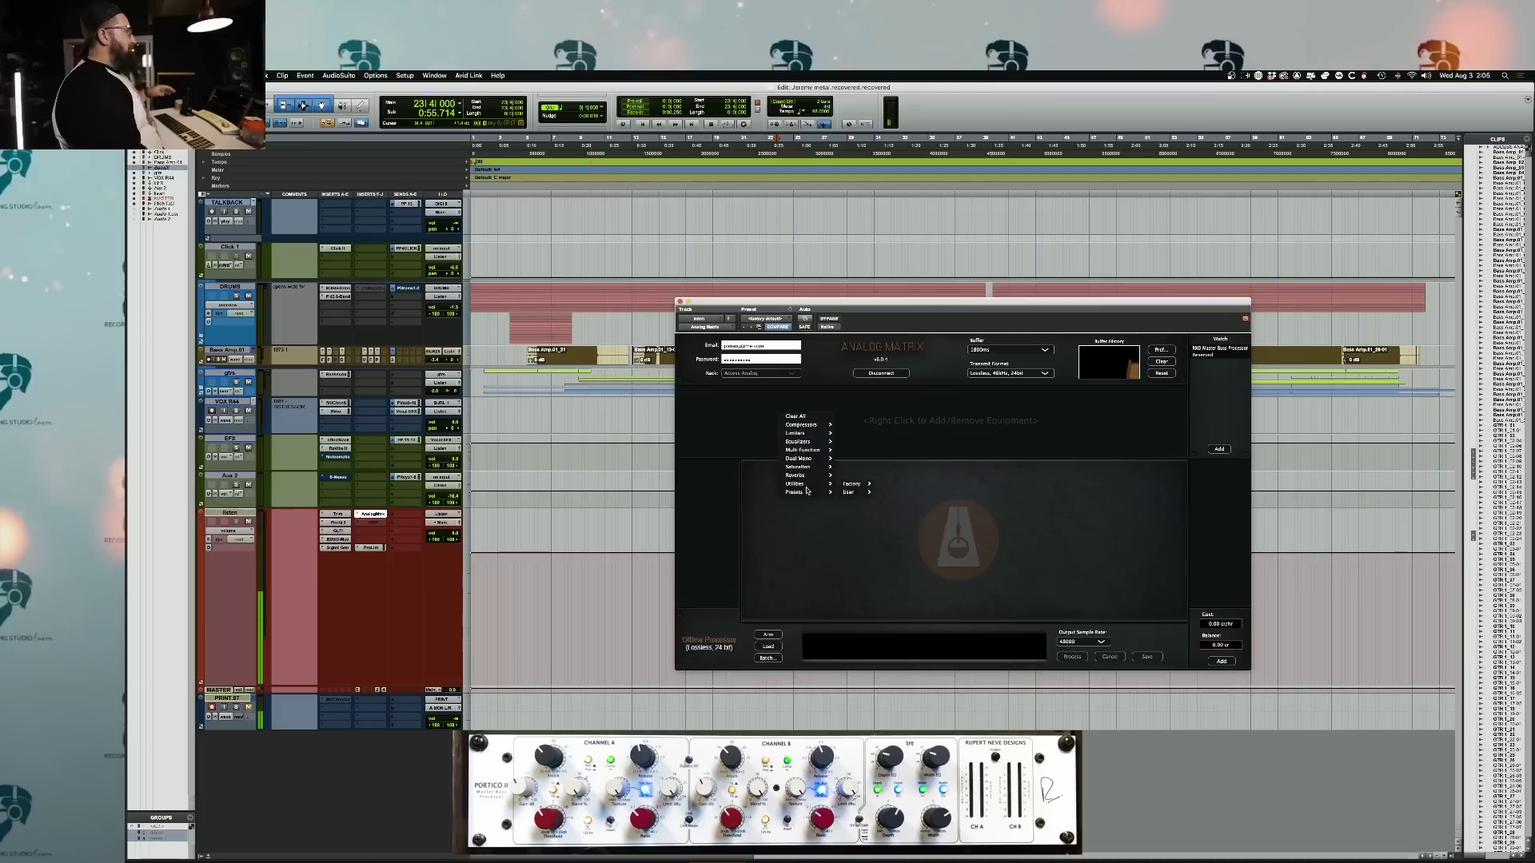
mouse_move(809, 458)
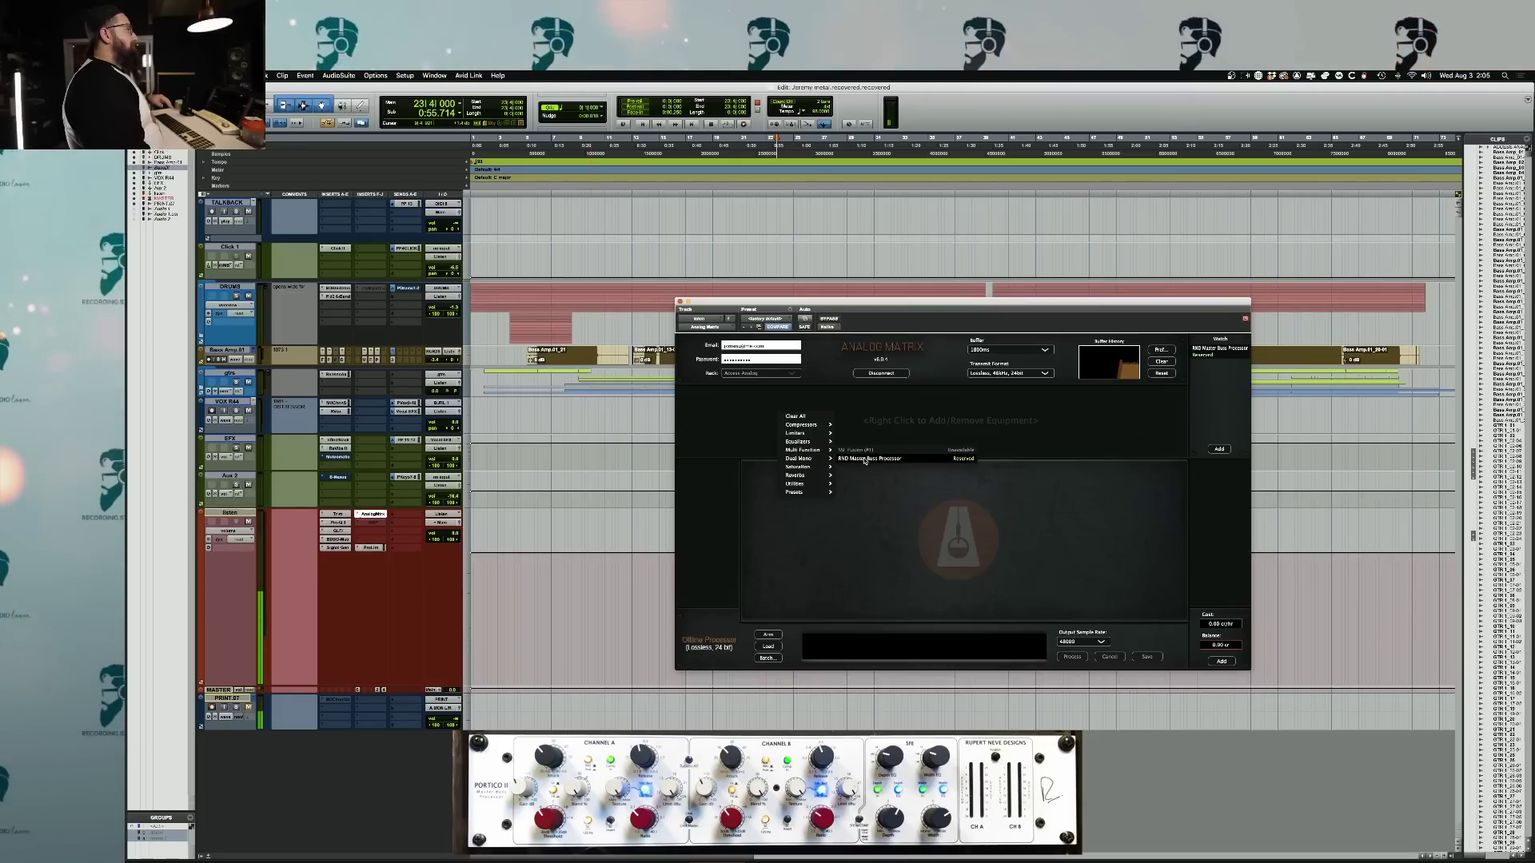
left_click(860, 459)
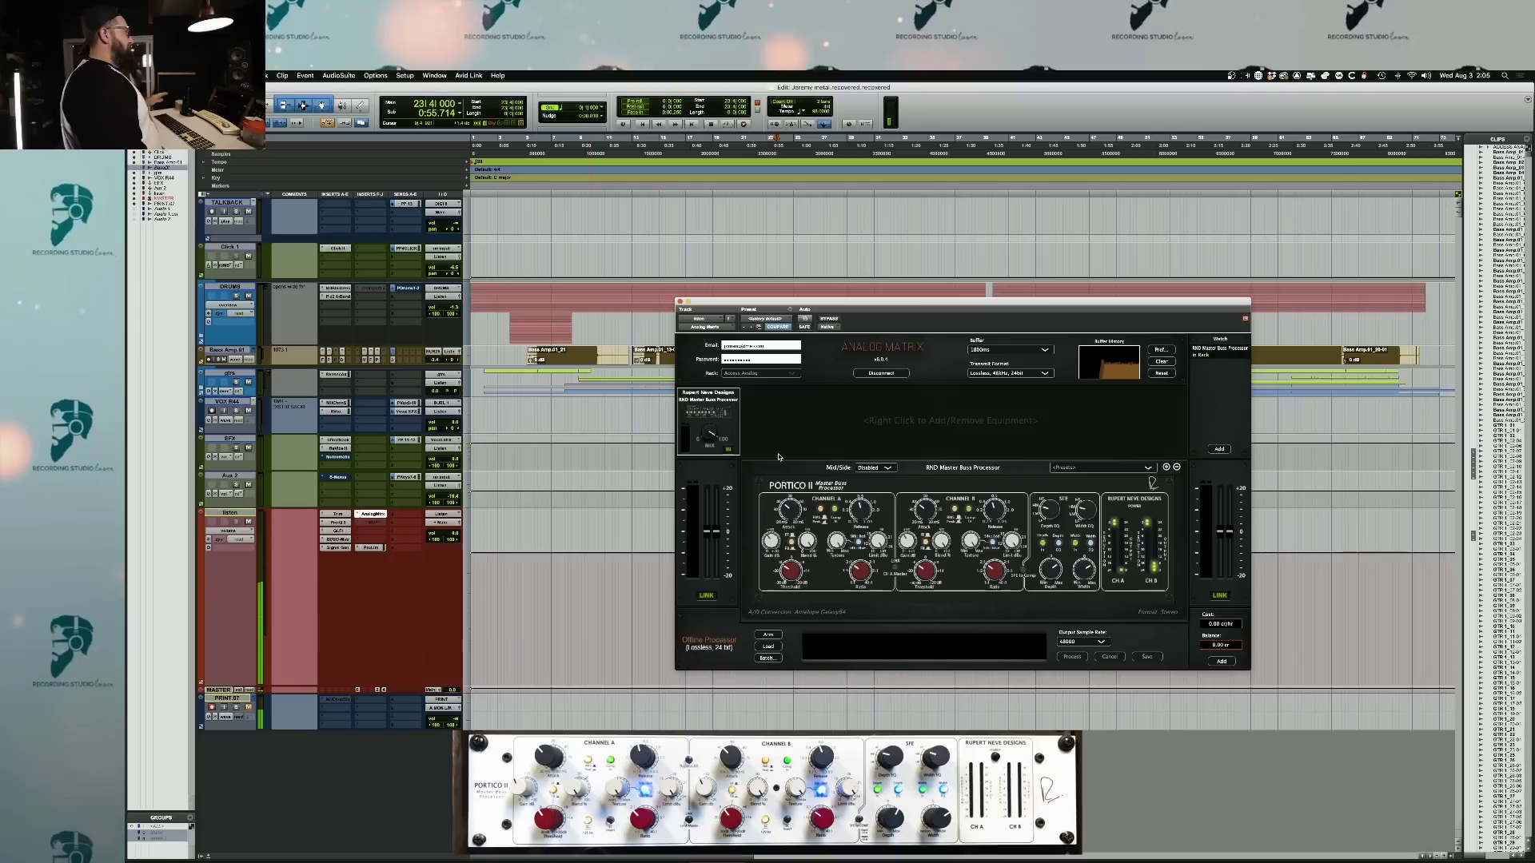
left_click(366, 525)
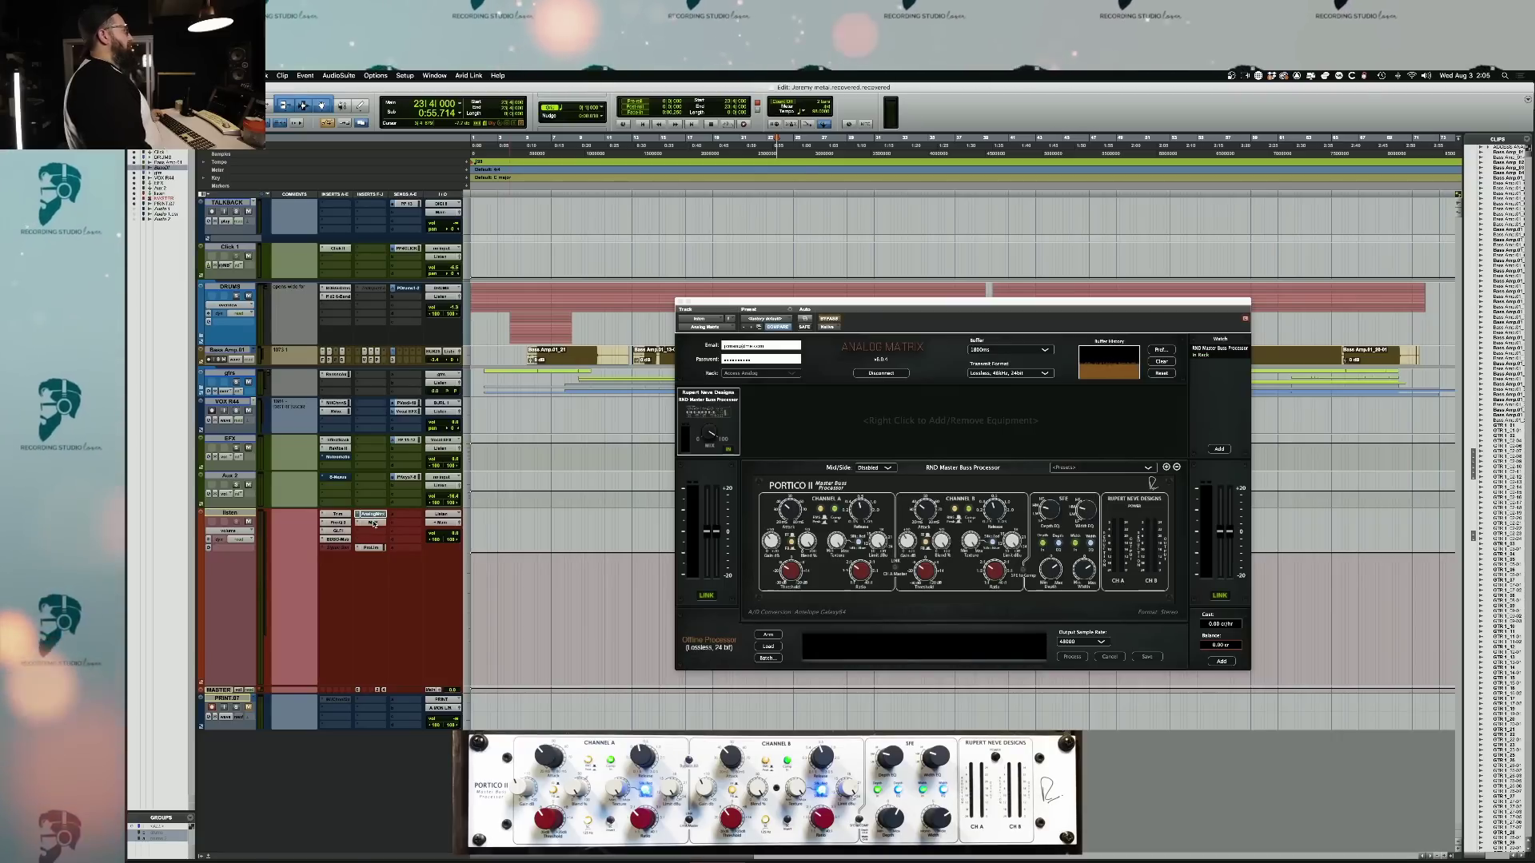
key("space")
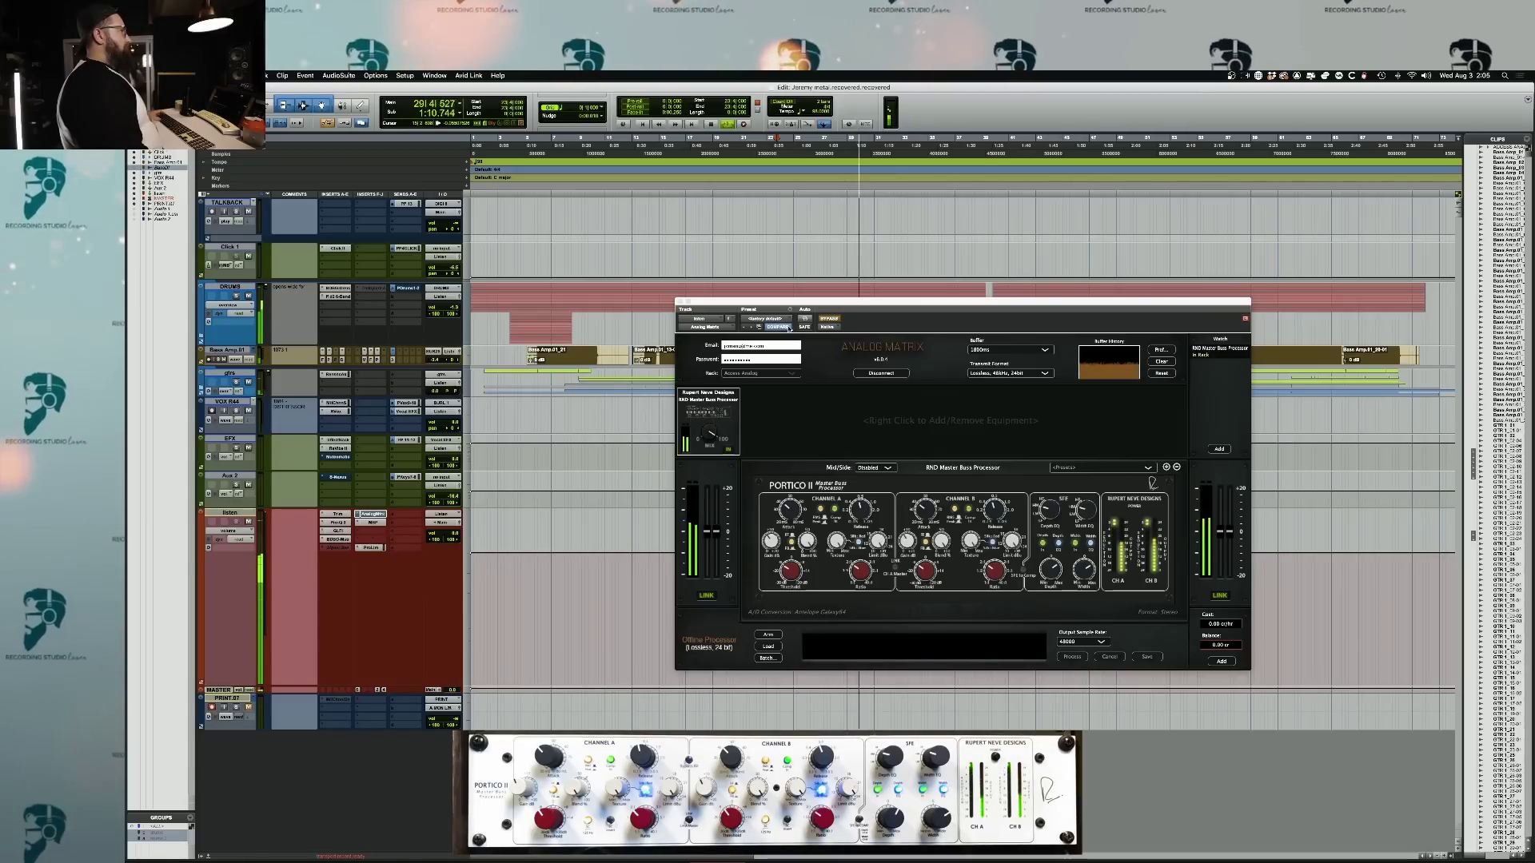
- Lower the Analog Matrix window, then play and stop the mix from bar 31 on the DRUMS track
left_click_drag(813, 300, 797, 421)
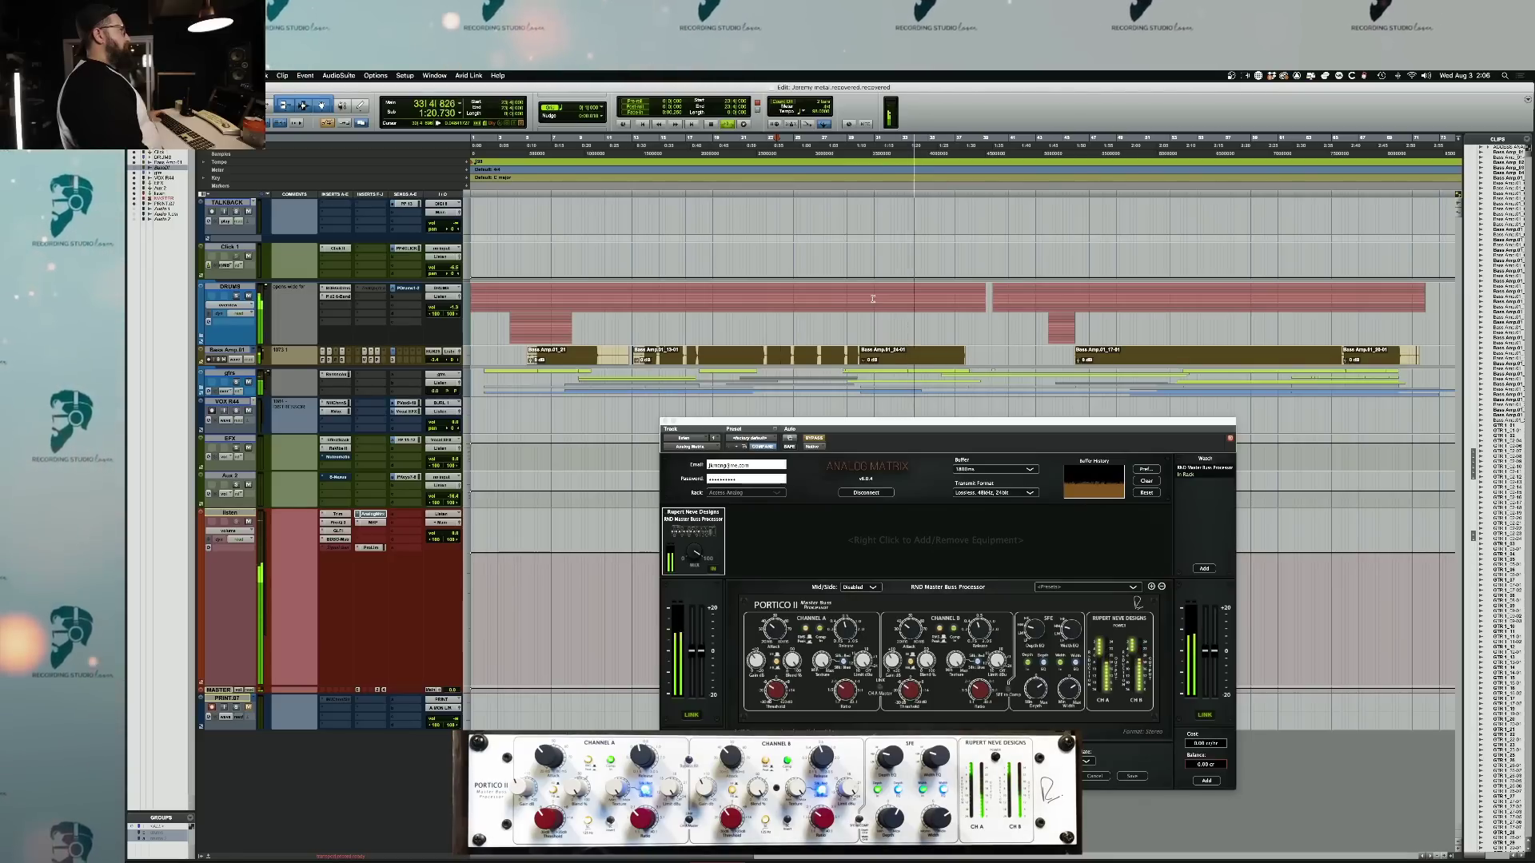
key("space")
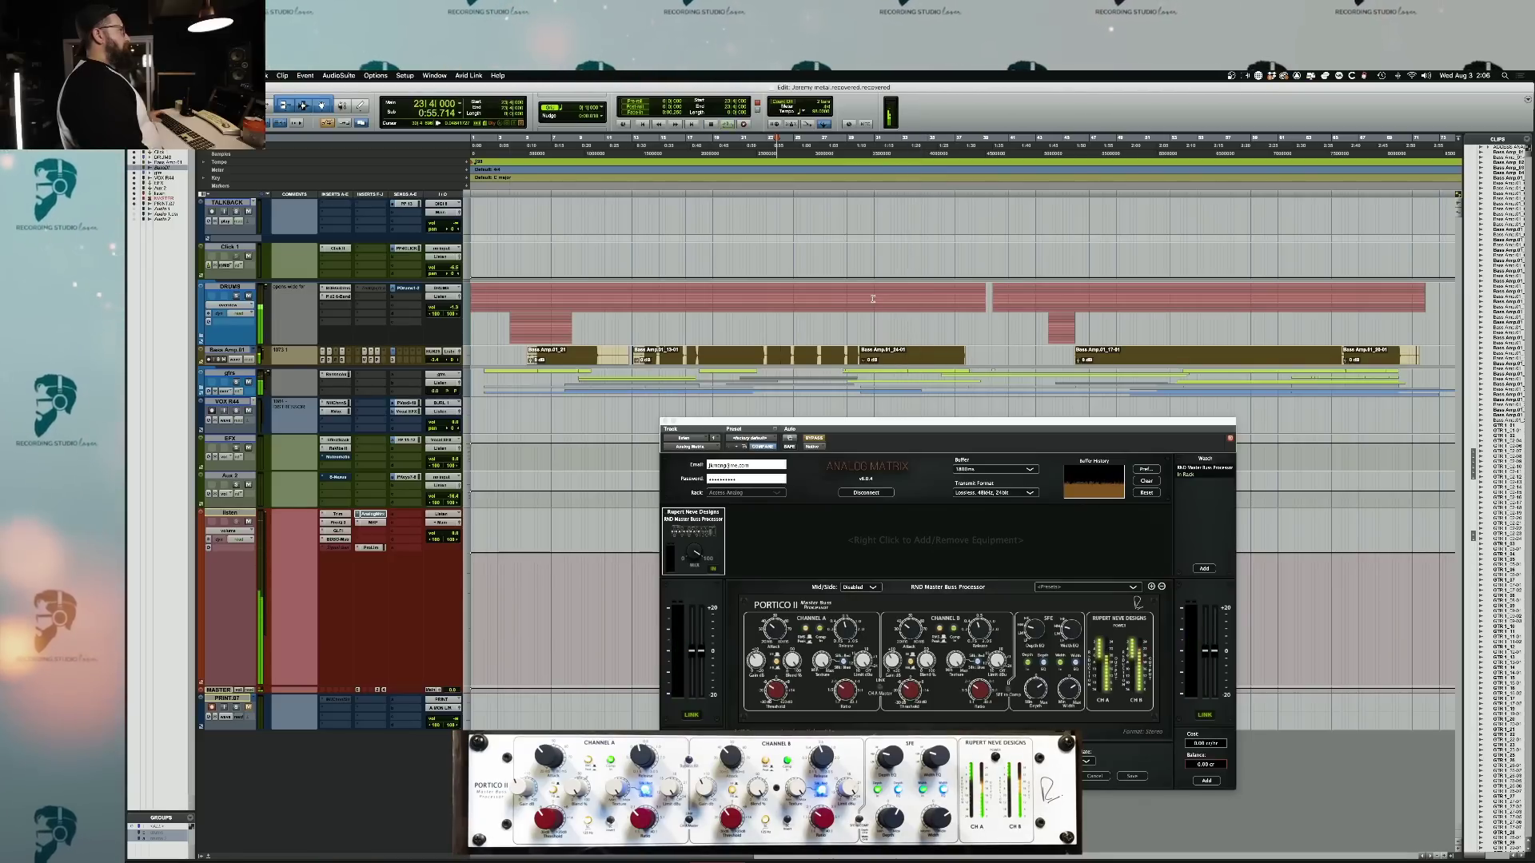
left_click(872, 299)
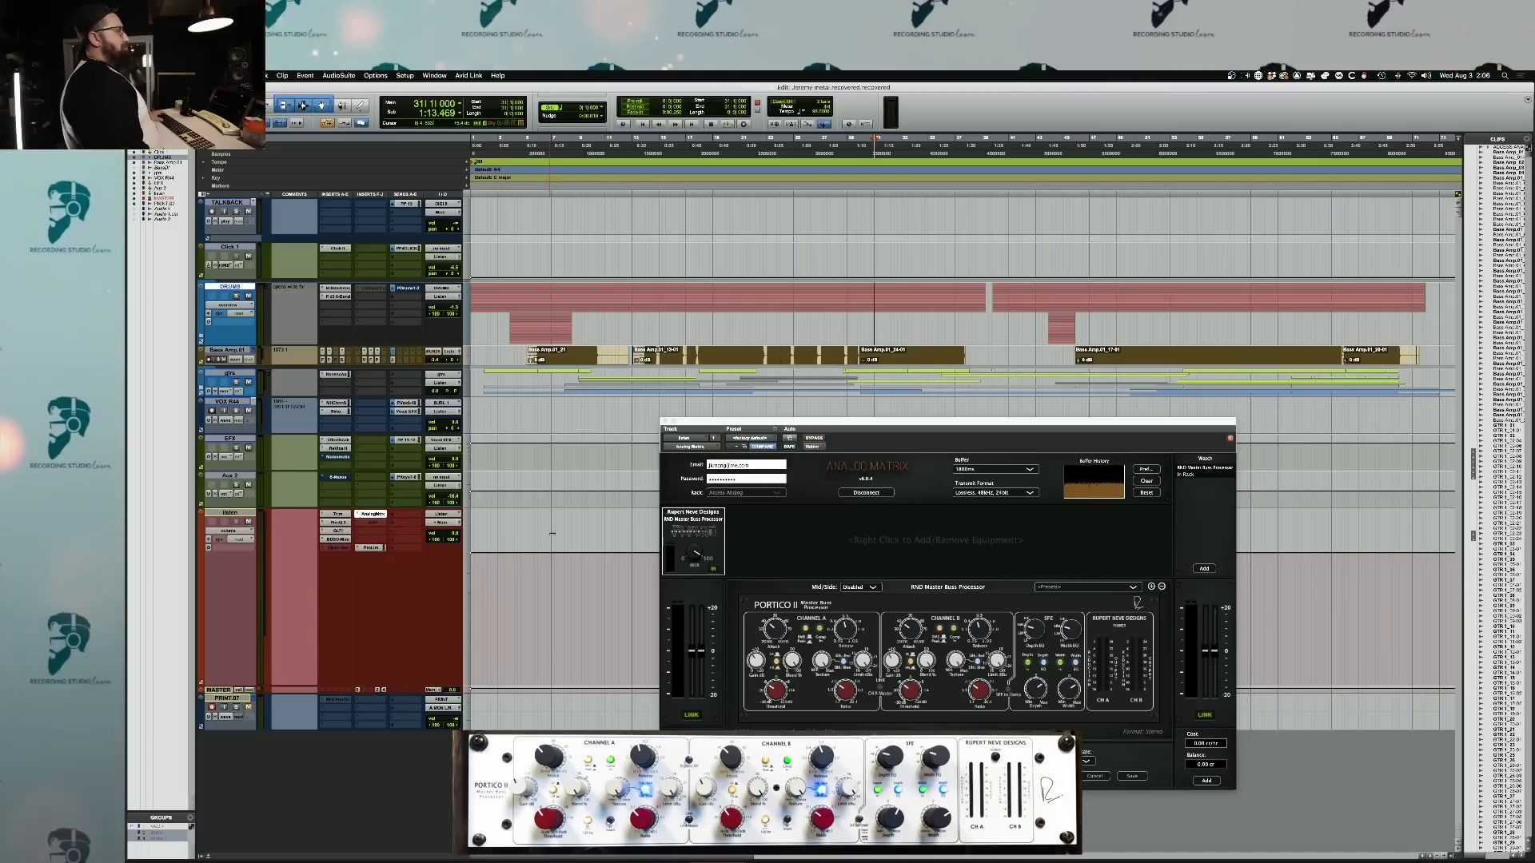
key("space")
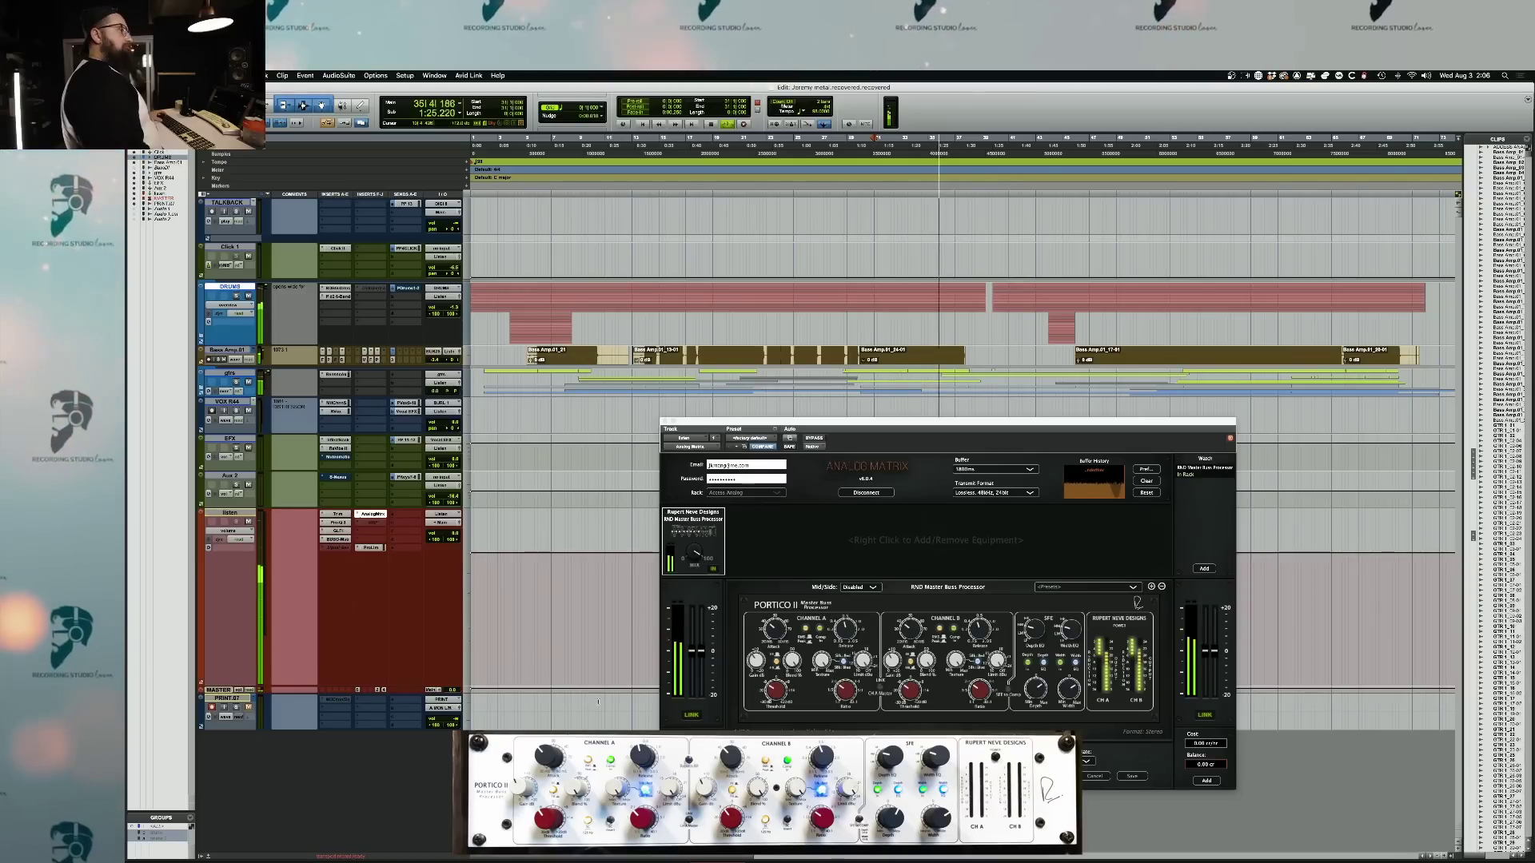
left_click(1063, 693)
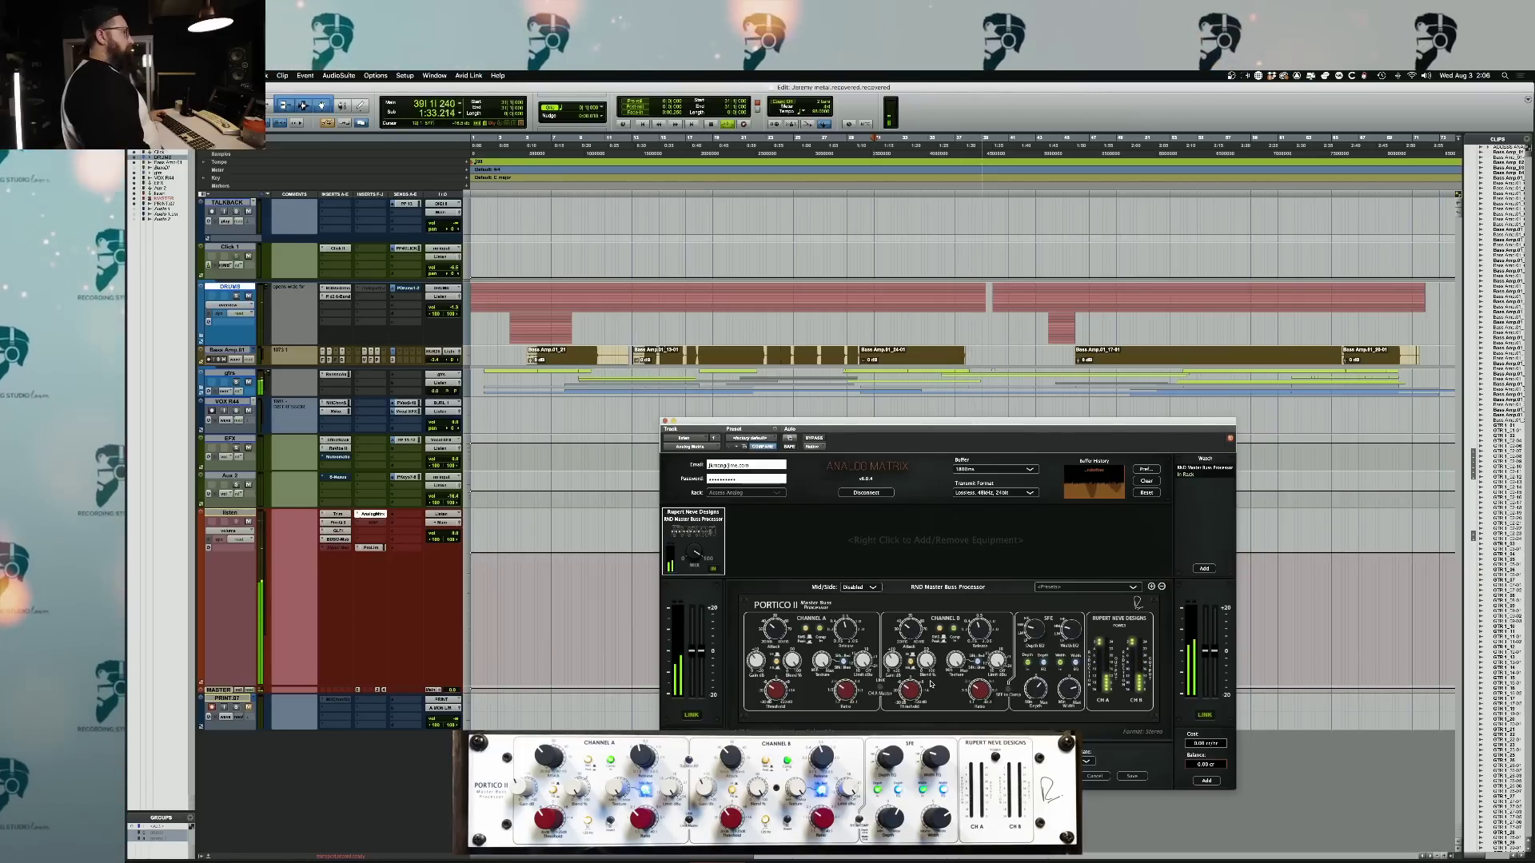
key("space")
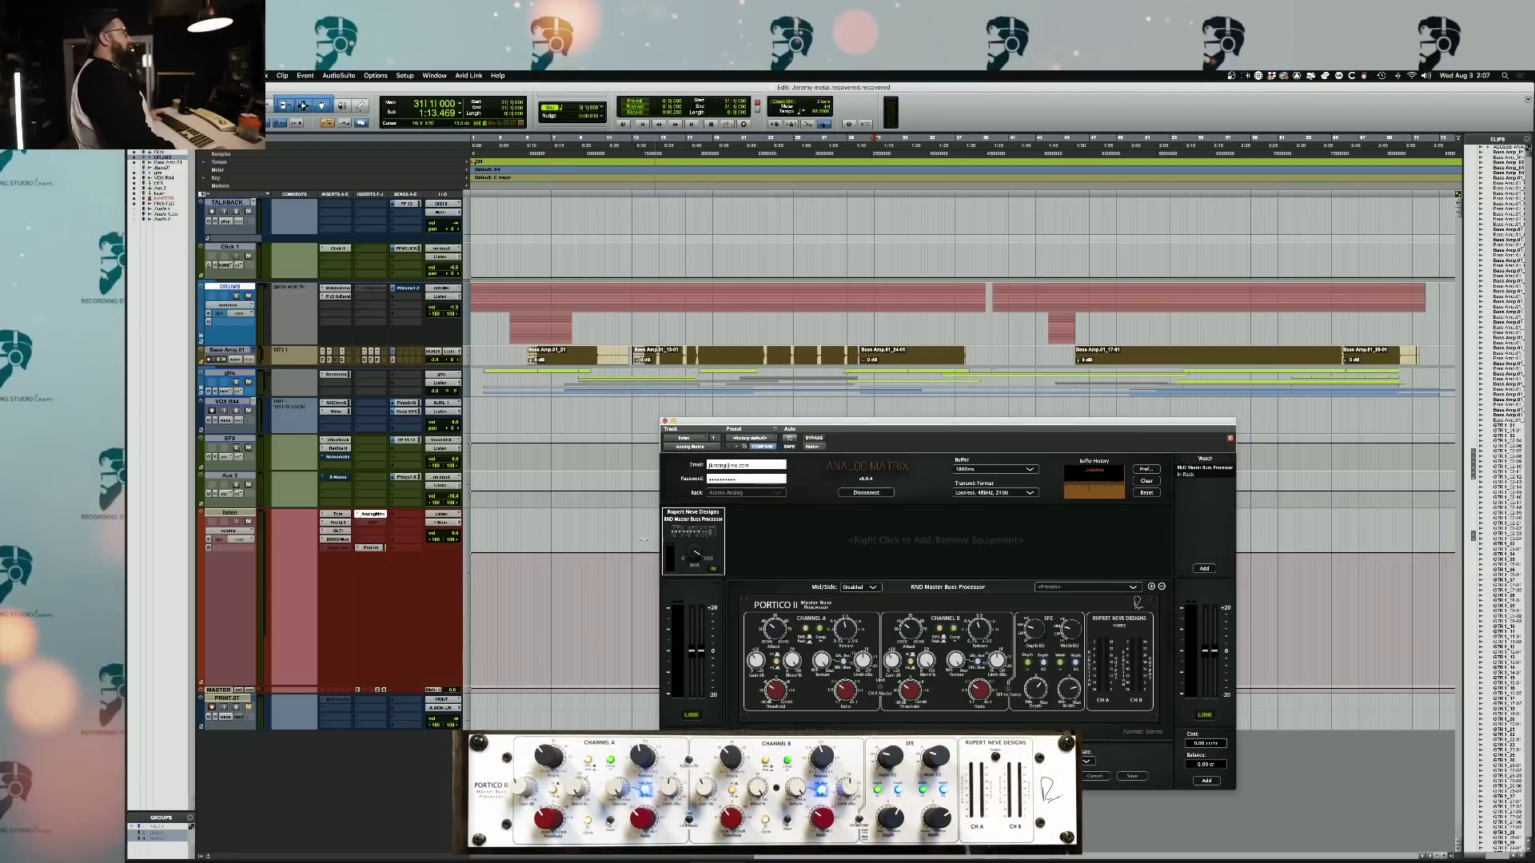
- Play the mix from bar 31 twice, then show the Pro-L limiter on the listen track
key("space")
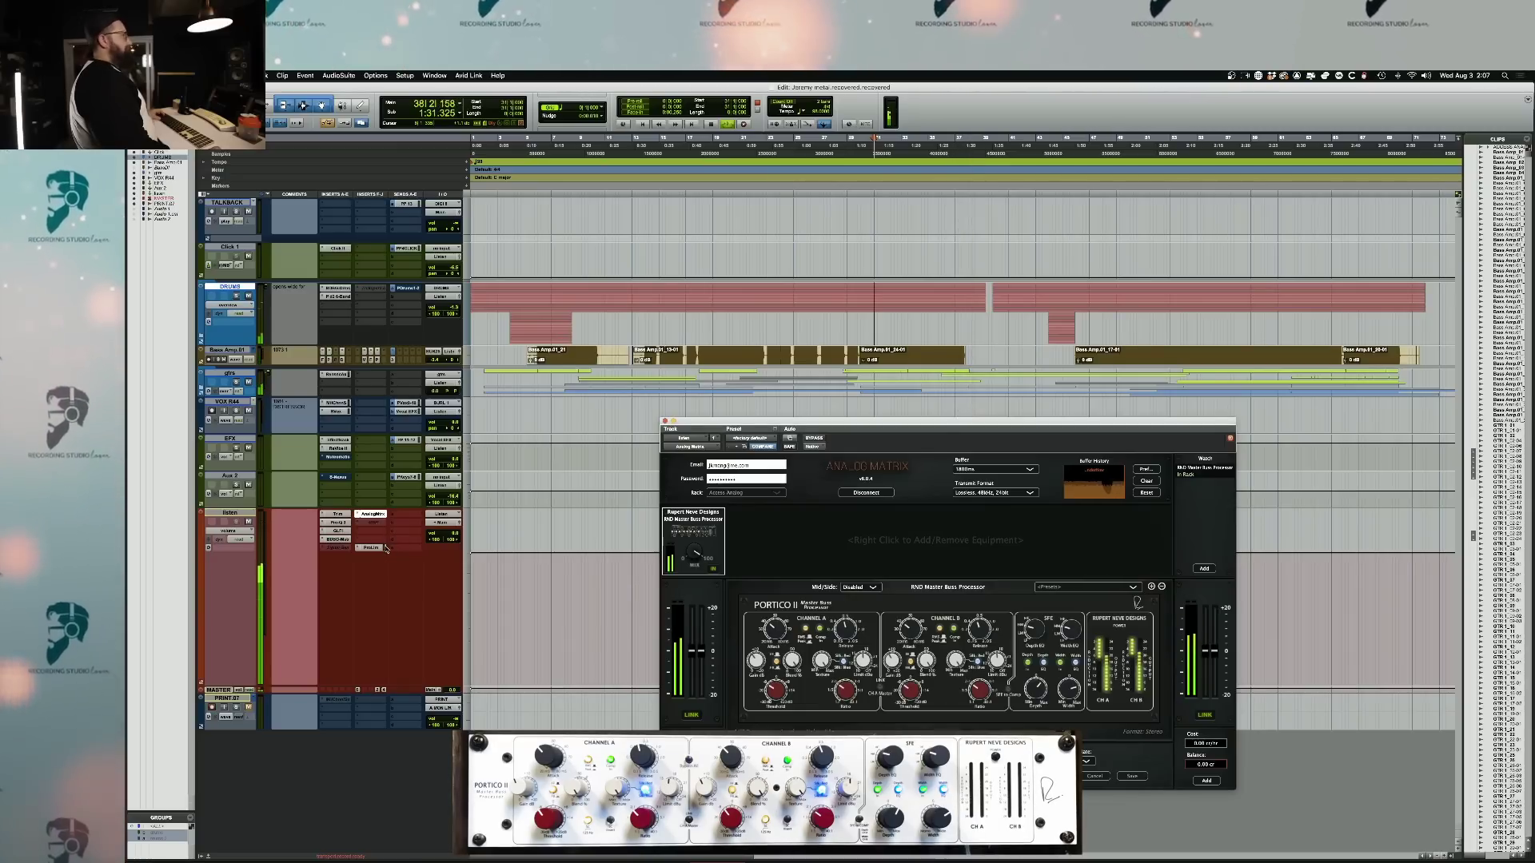
key("space")
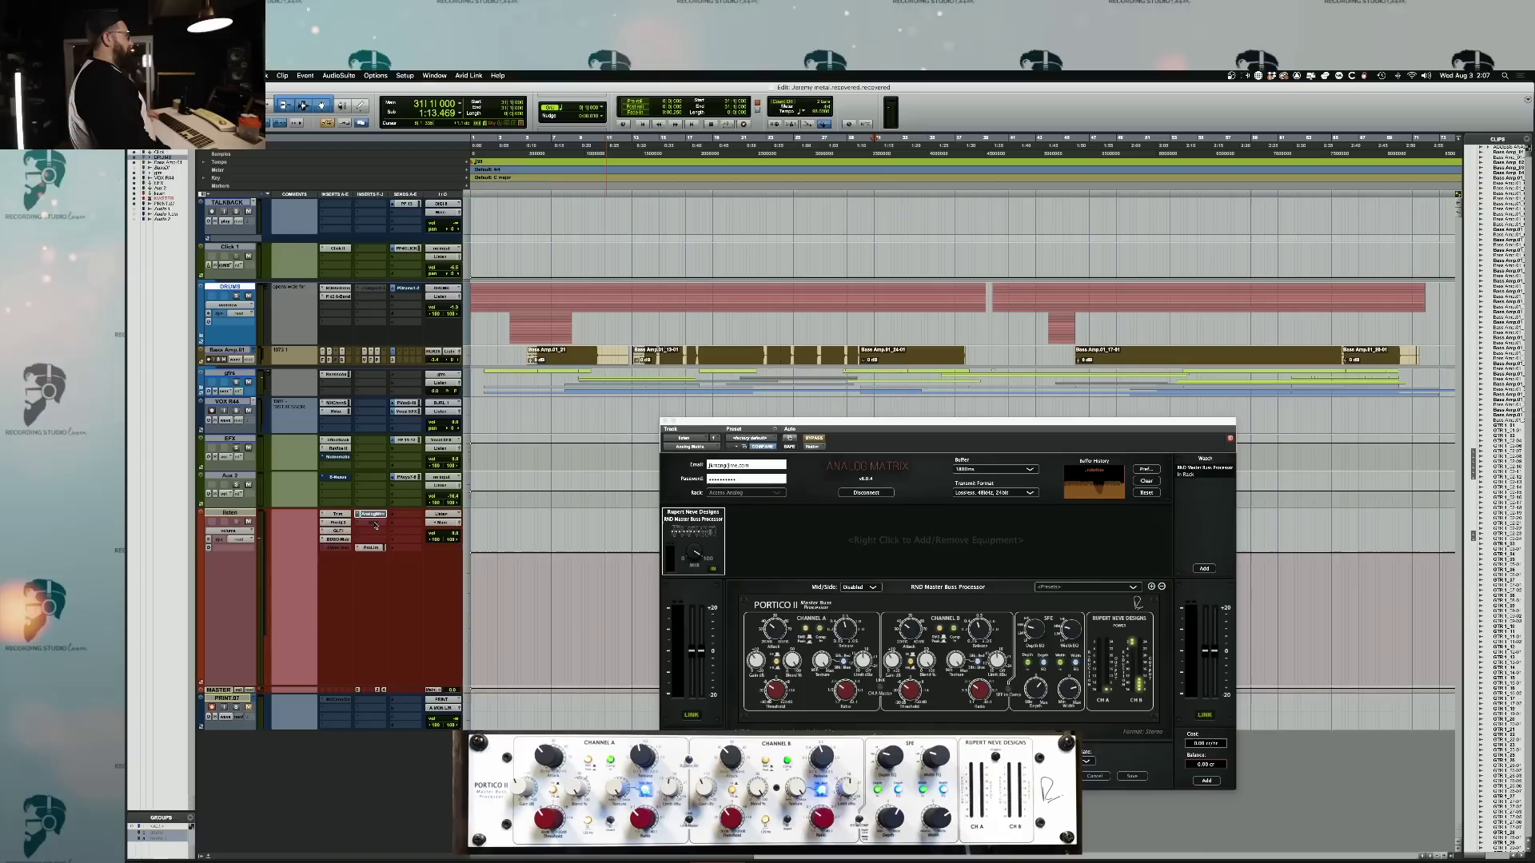
key("space")
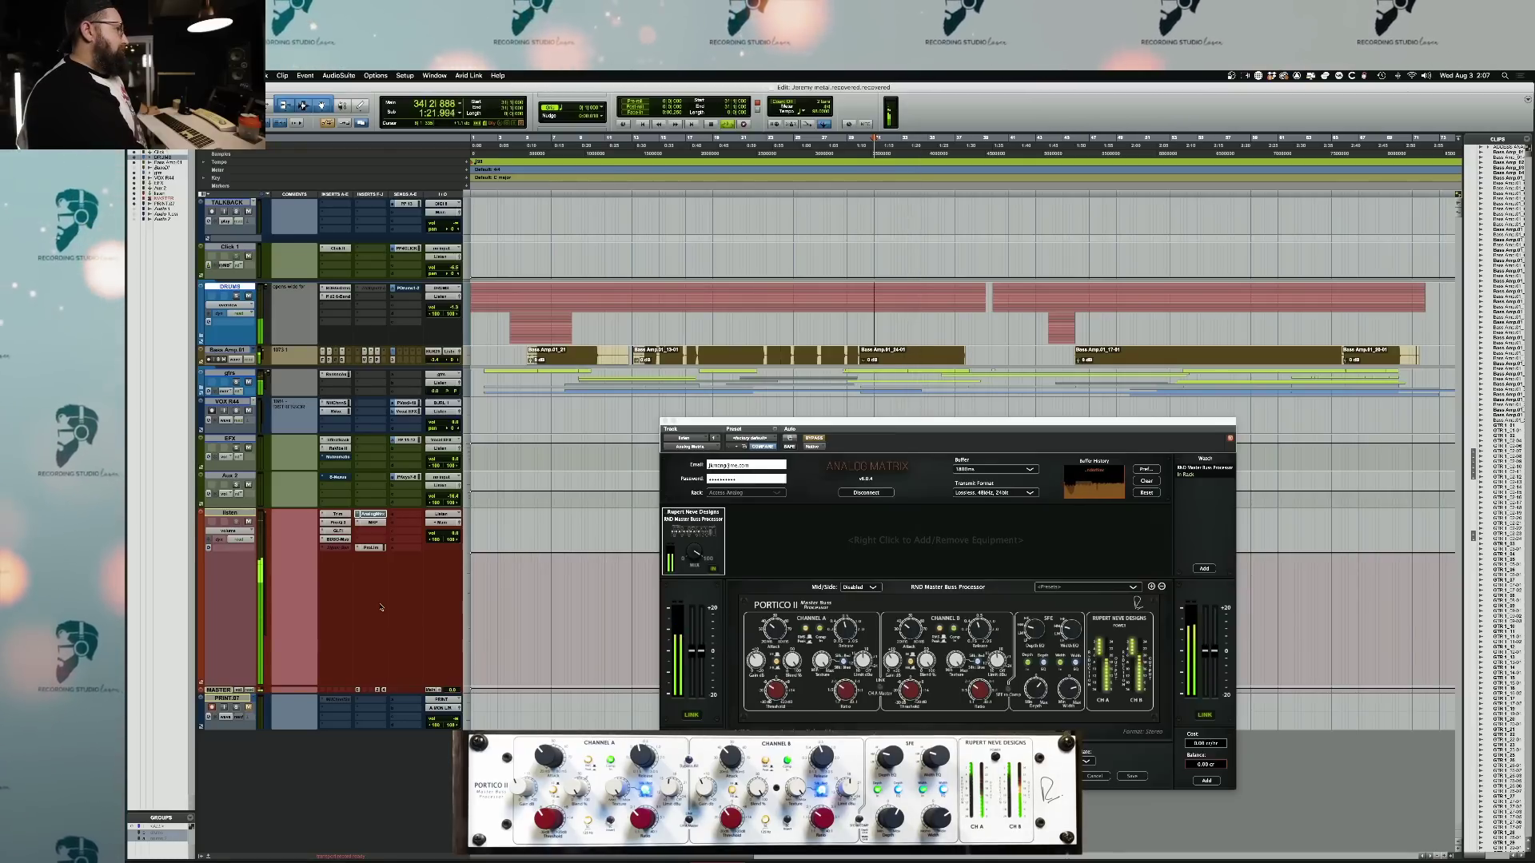
left_click(371, 548)
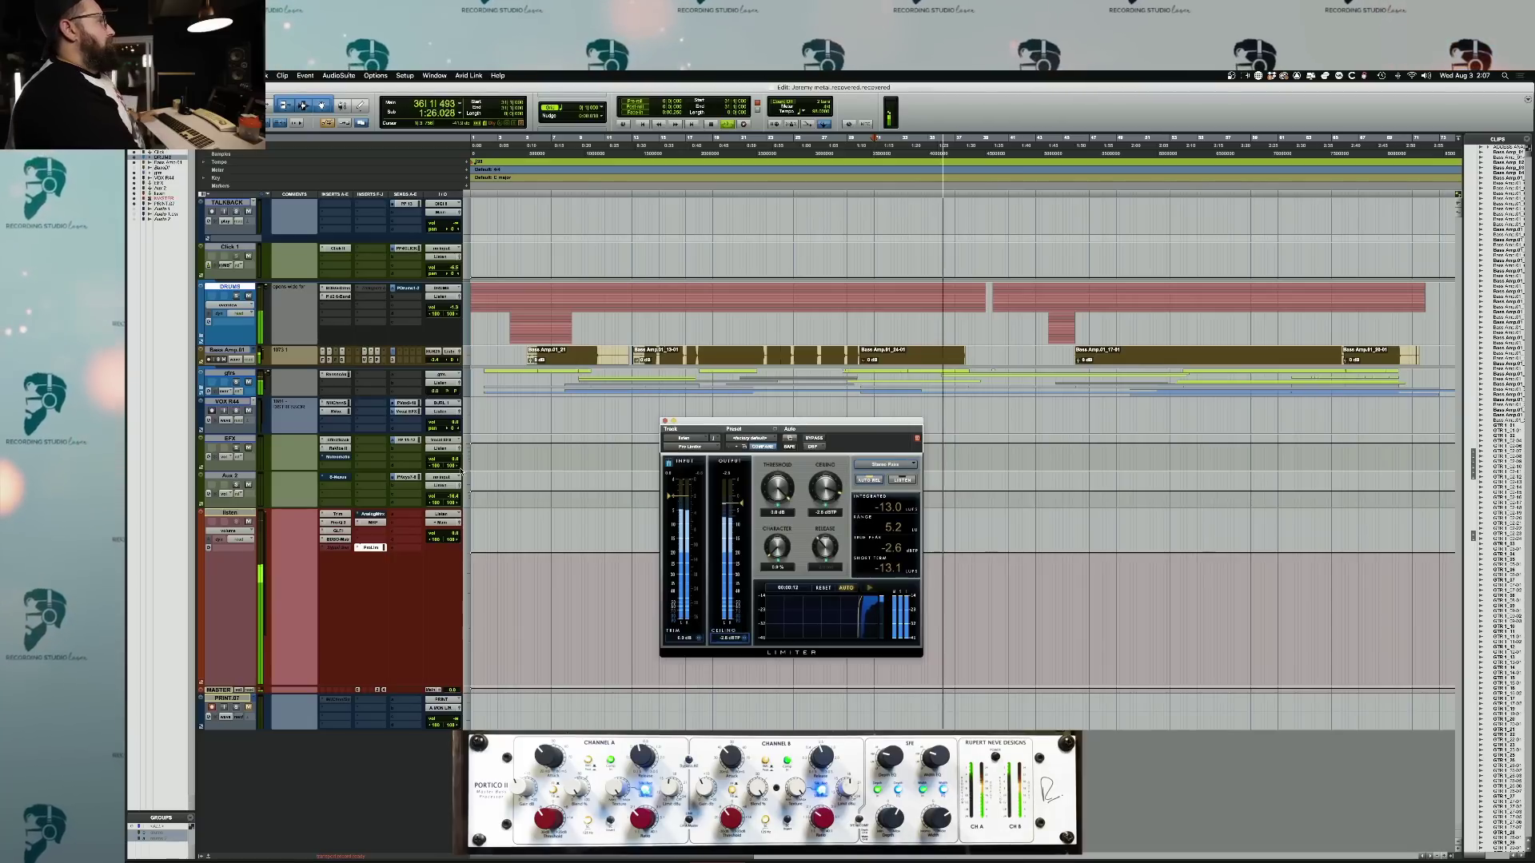
left_click_drag(717, 426, 1018, 466)
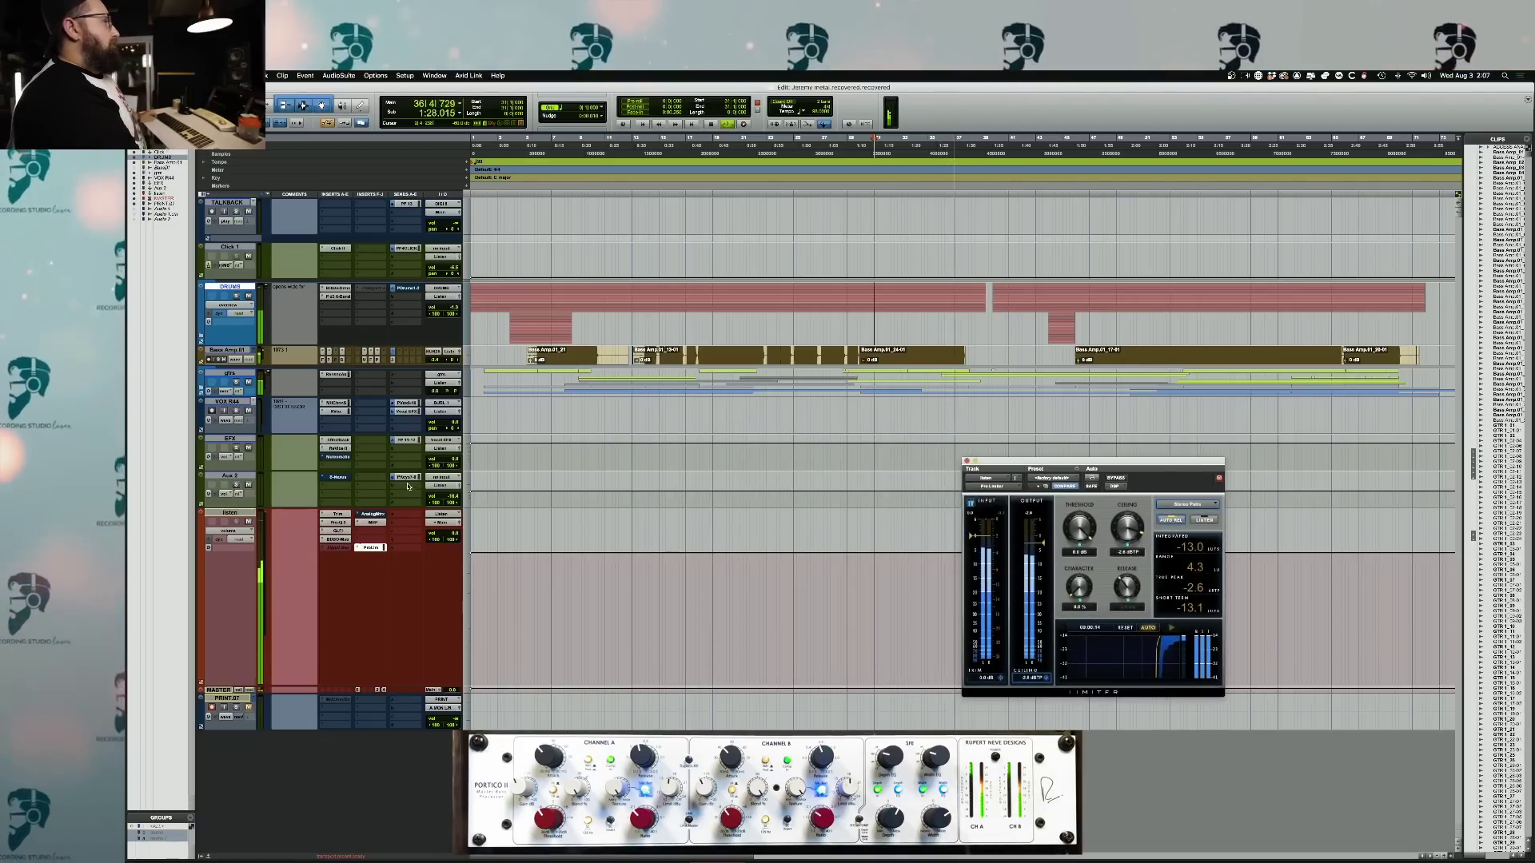
left_click(371, 514)
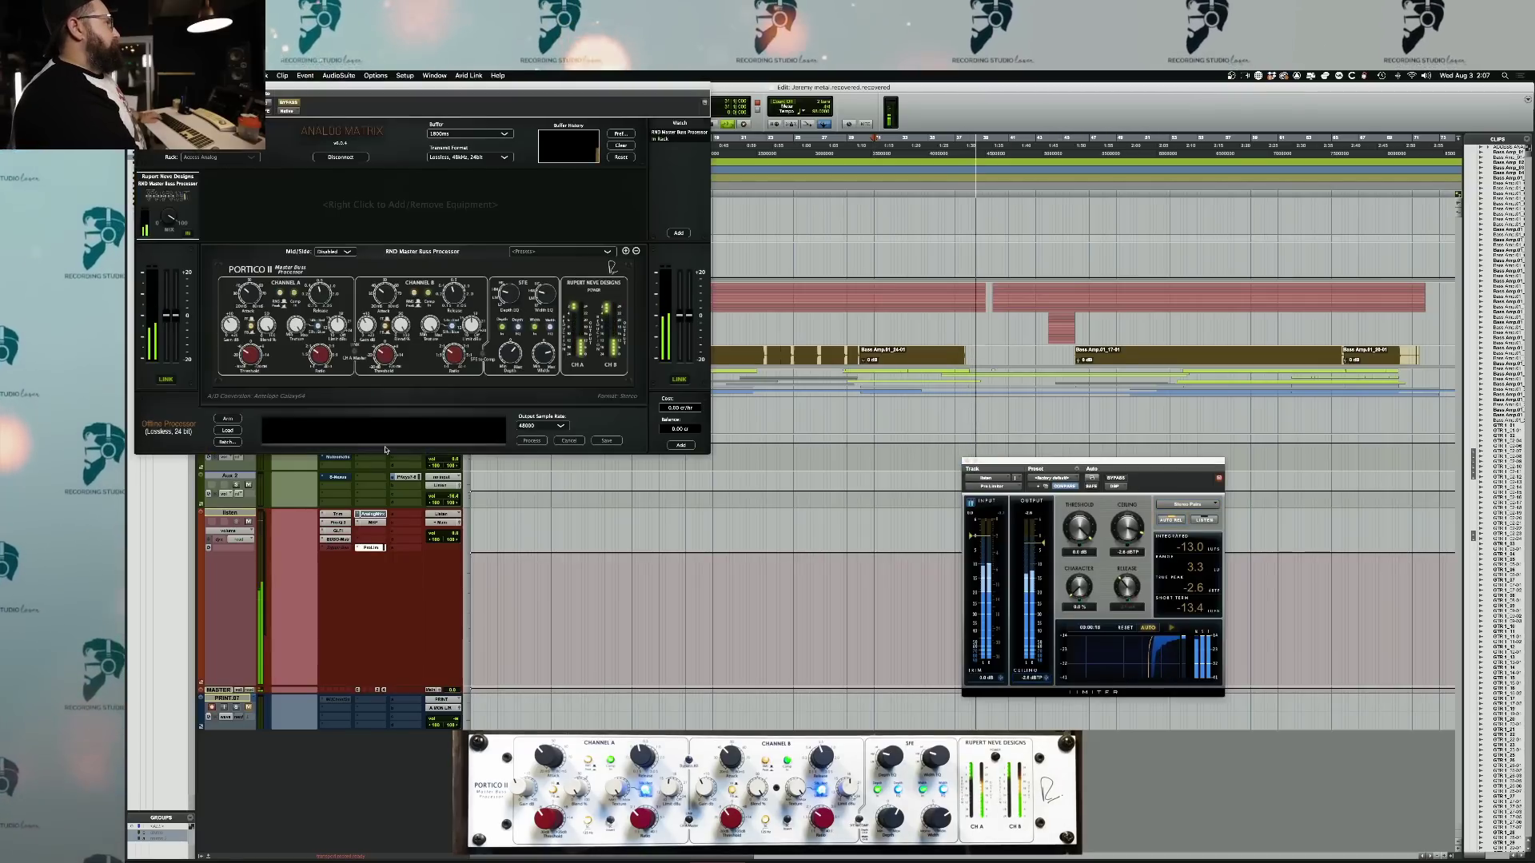
left_click_drag(411, 90, 817, 398)
left_click_drag(1151, 469, 1269, 470)
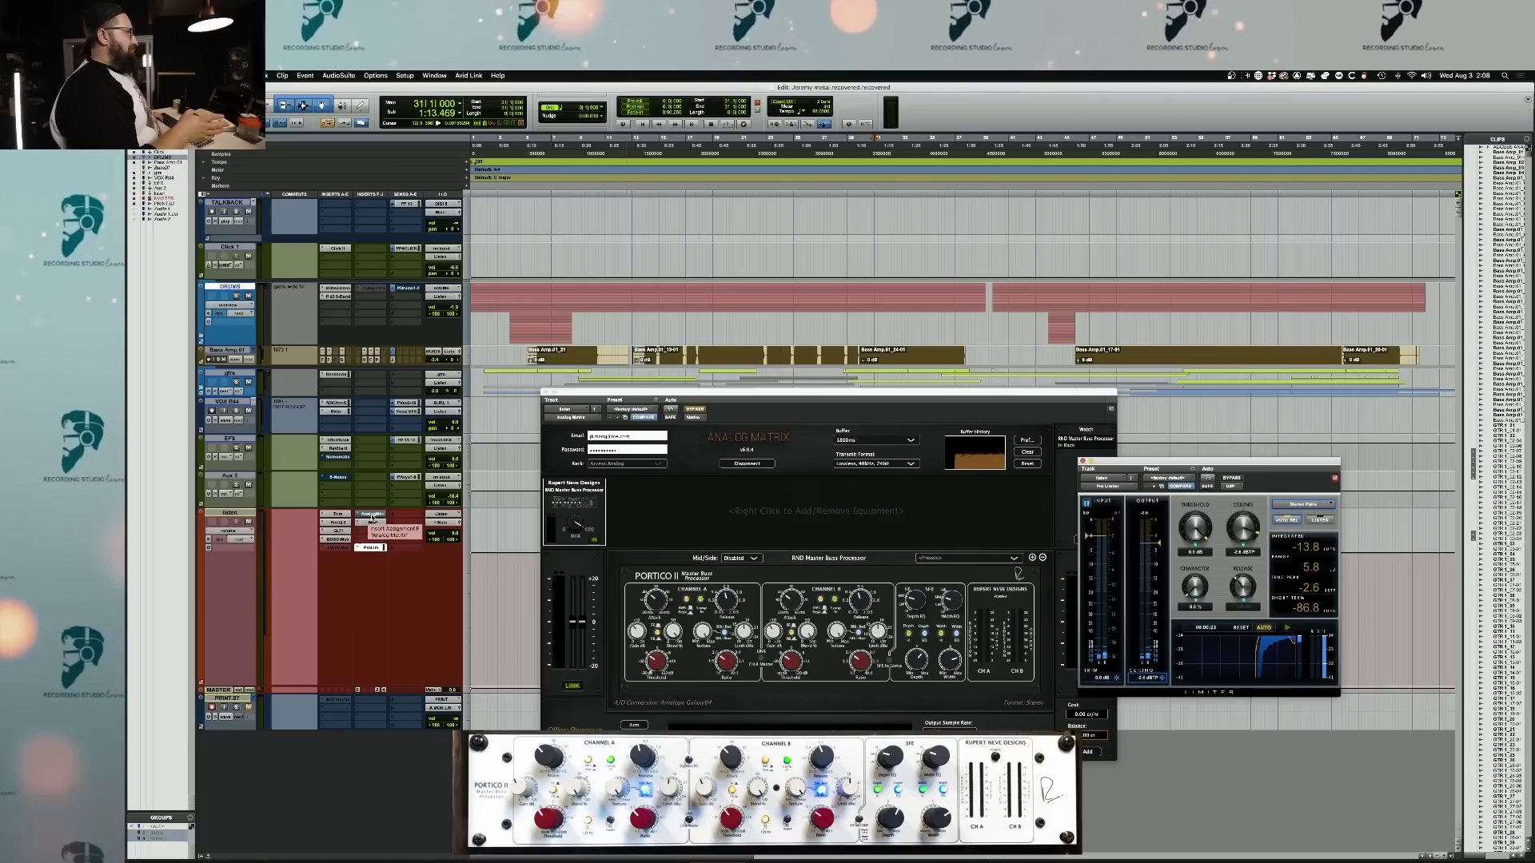
key("space")
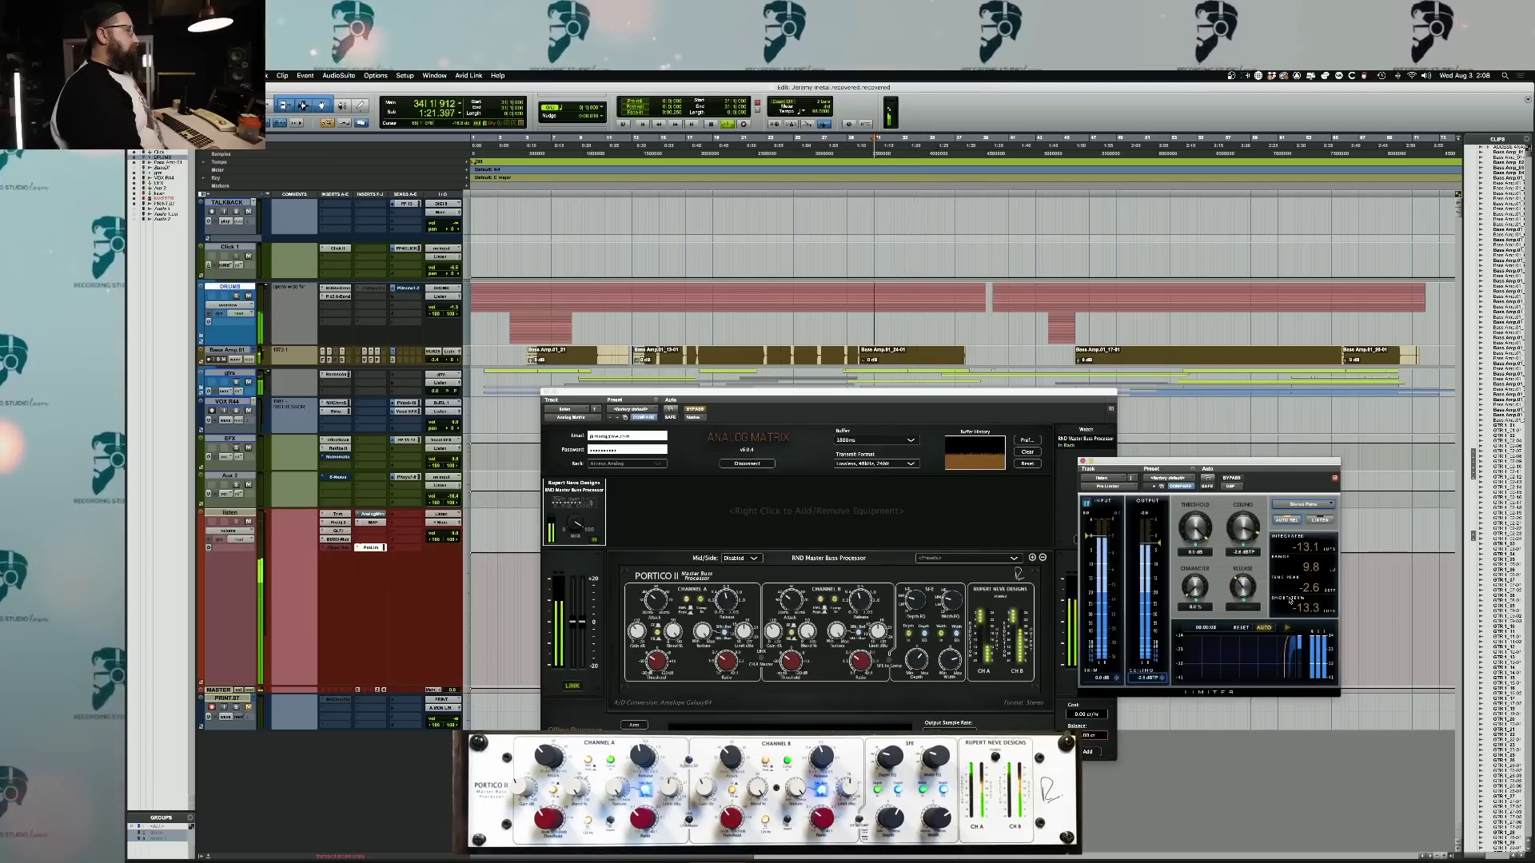
key("space")
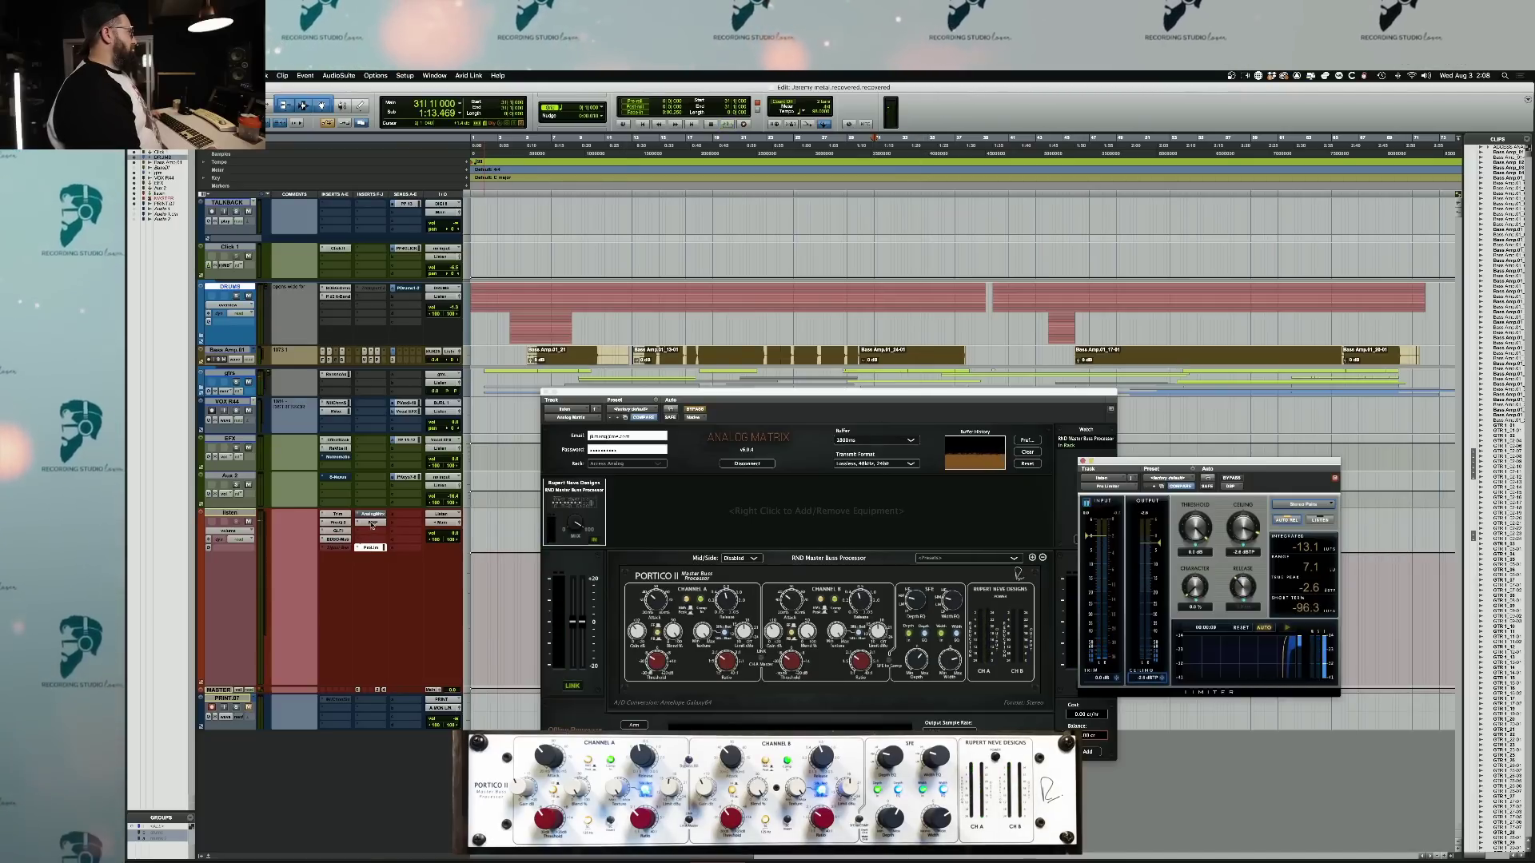
key("space")
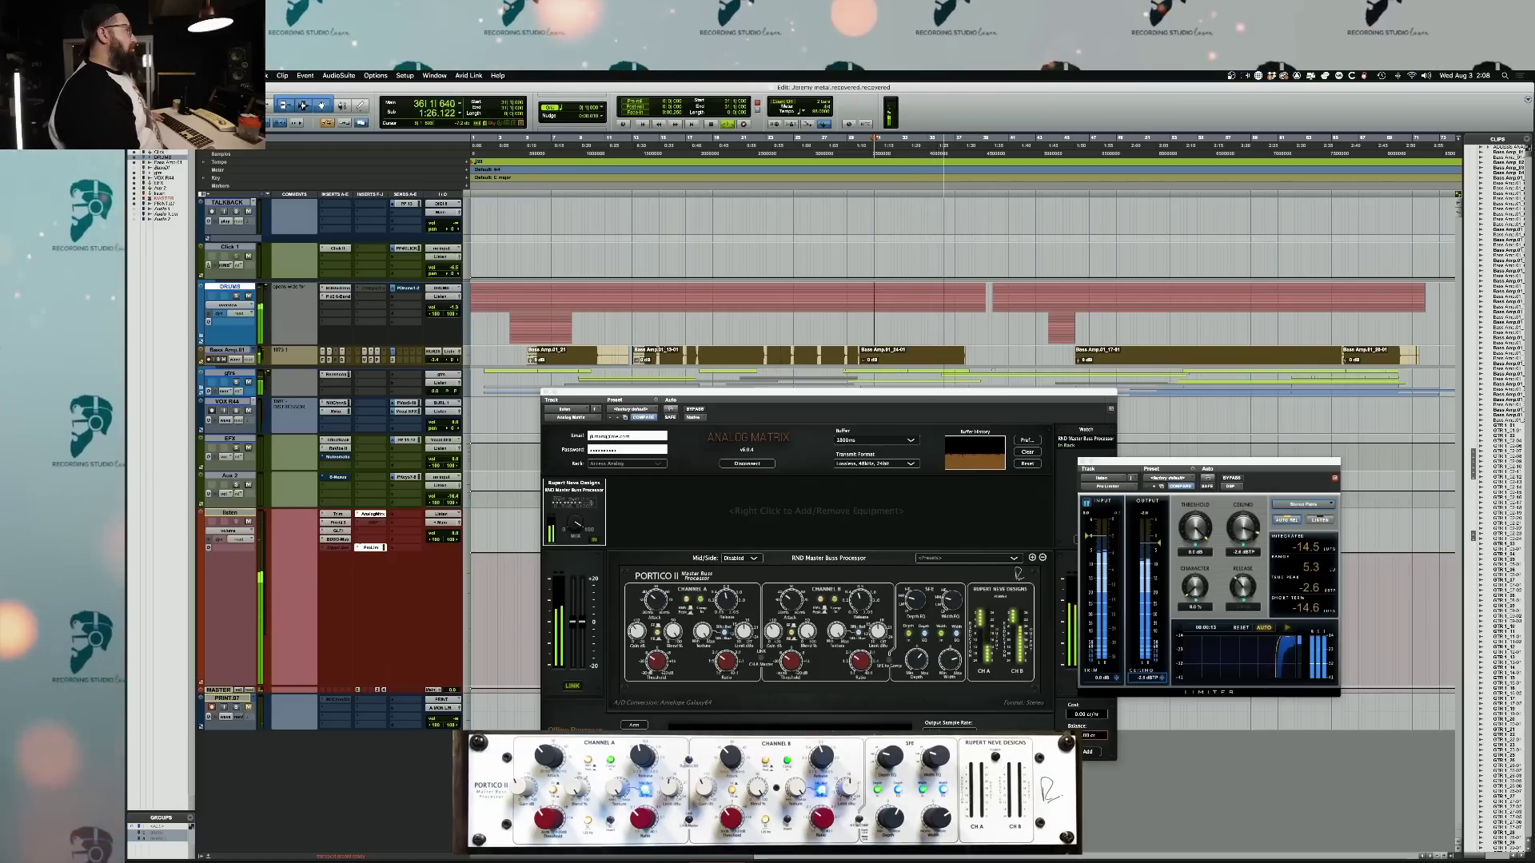
key("space")
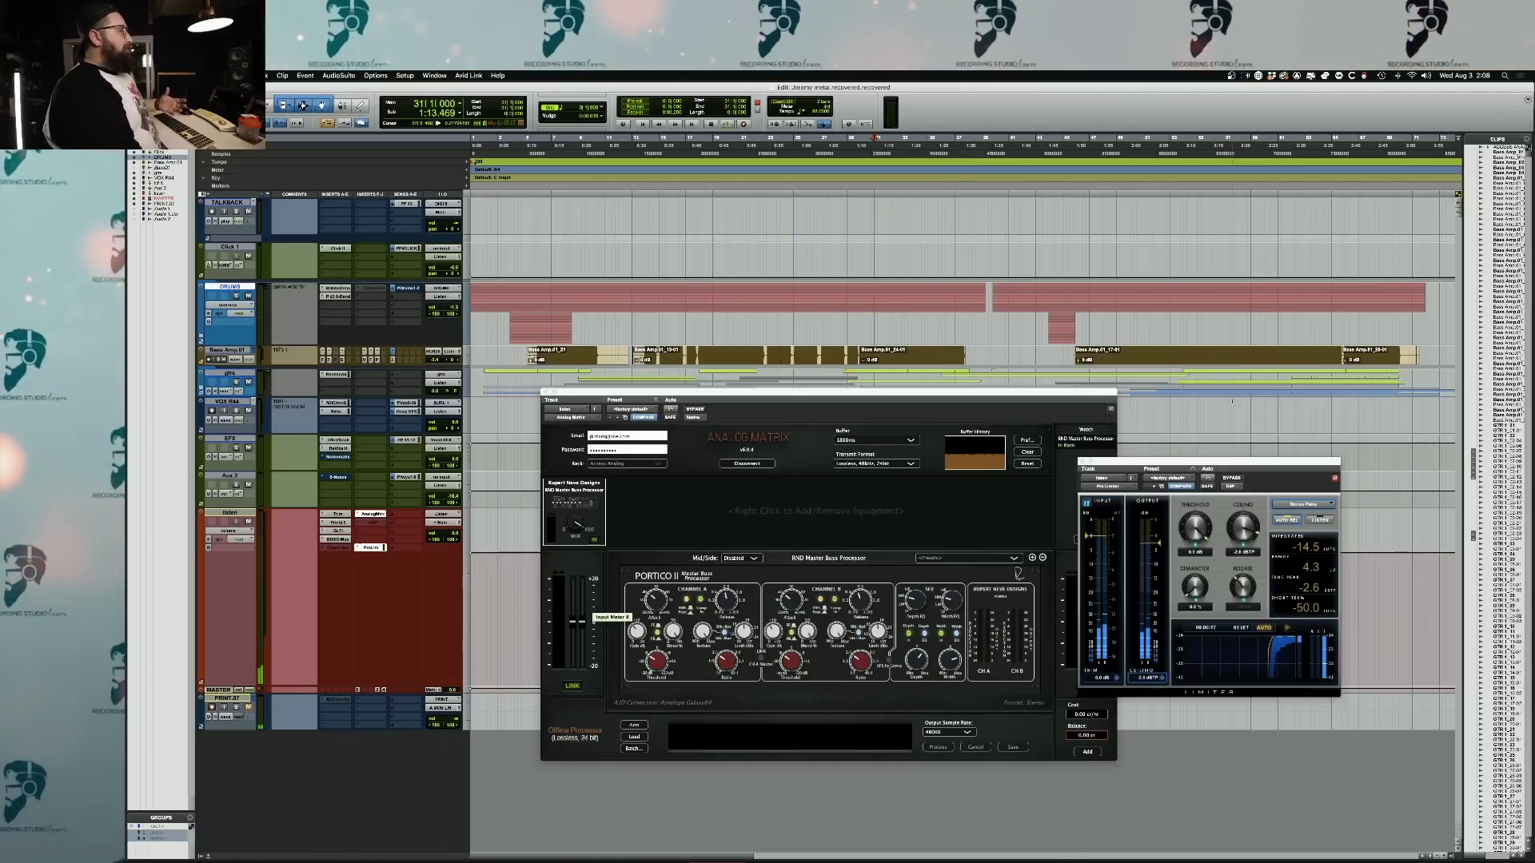
- Shift the Pro Limiter window right of the Analog Matrix meters, then play, stop and replay the mix
left_click_drag(1129, 466, 1169, 464)
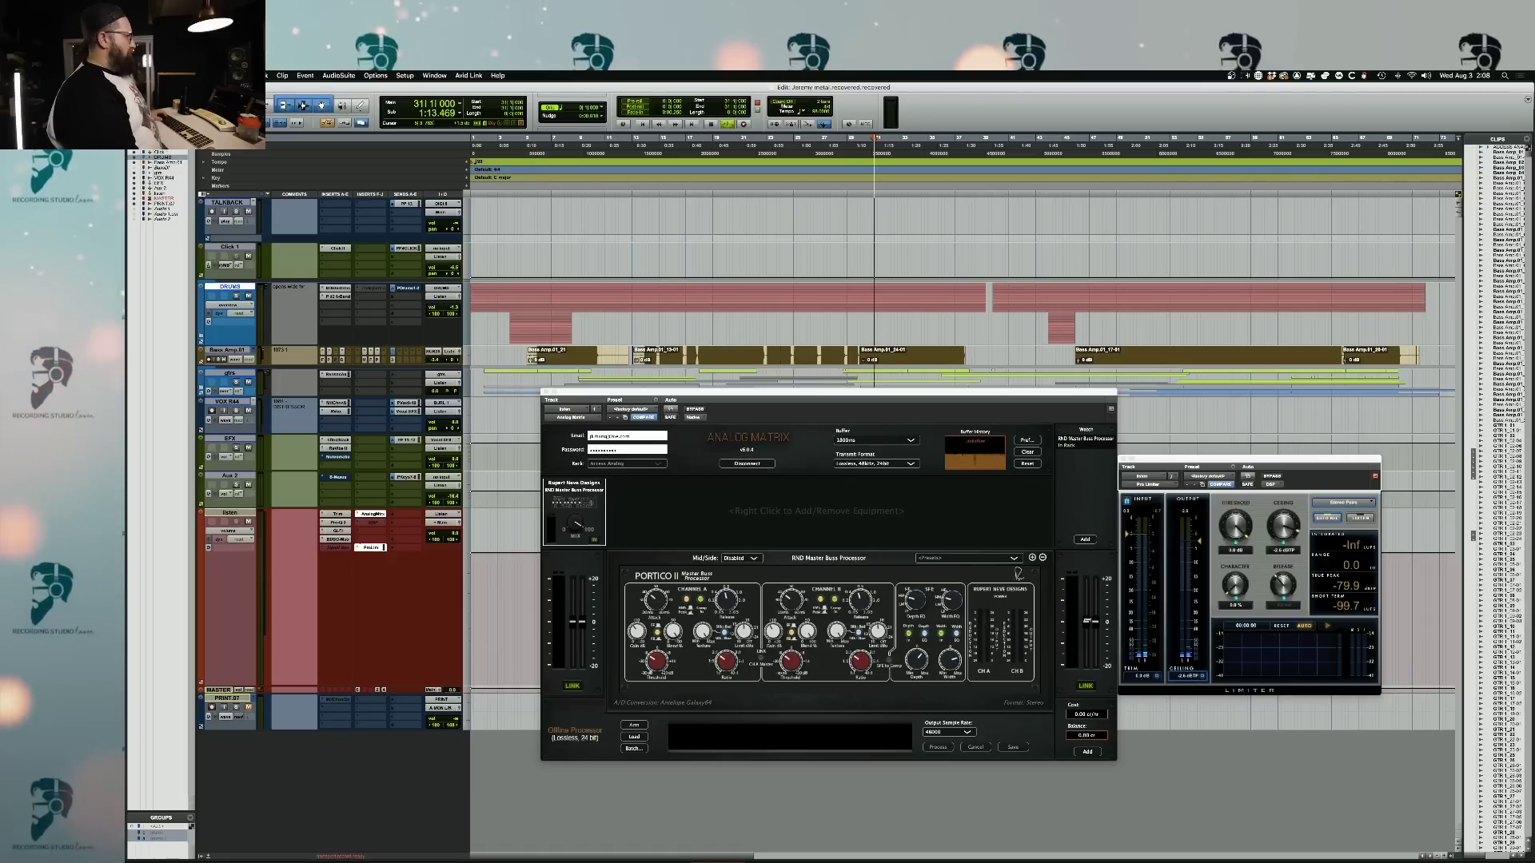
key("space")
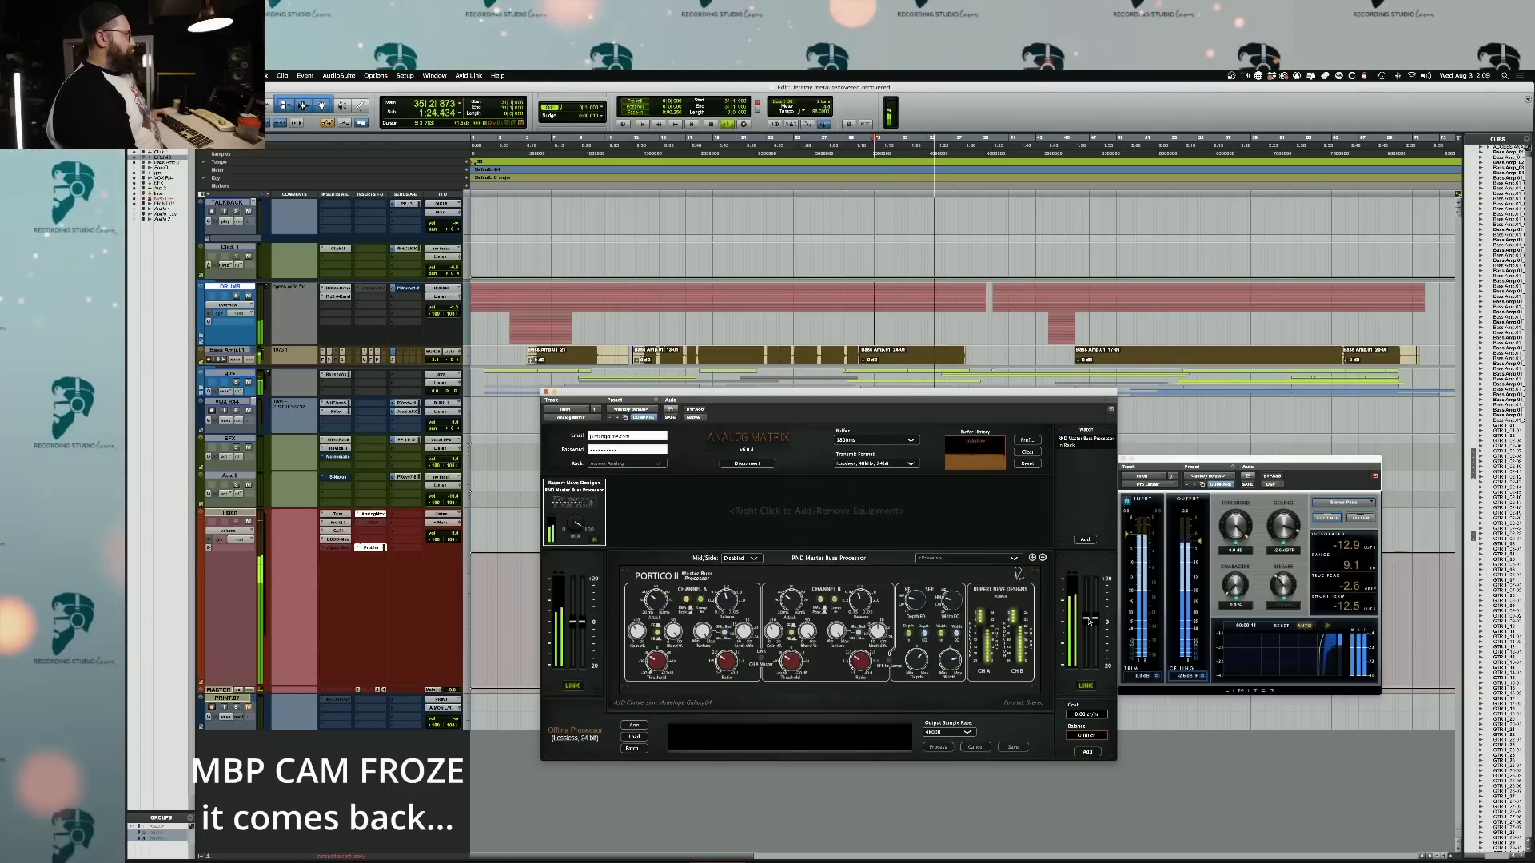
key("space")
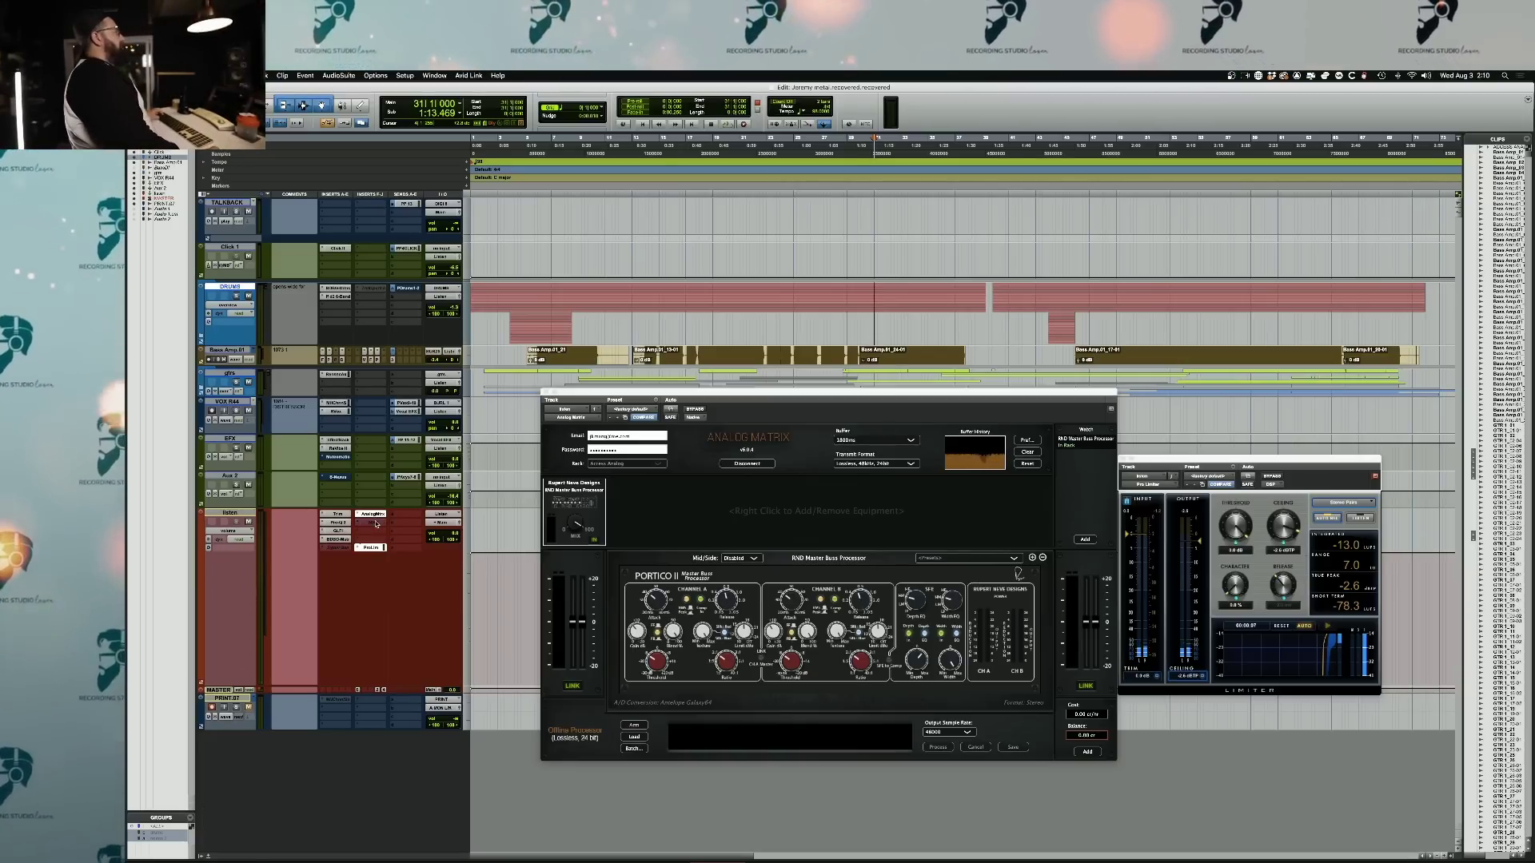
key("space")
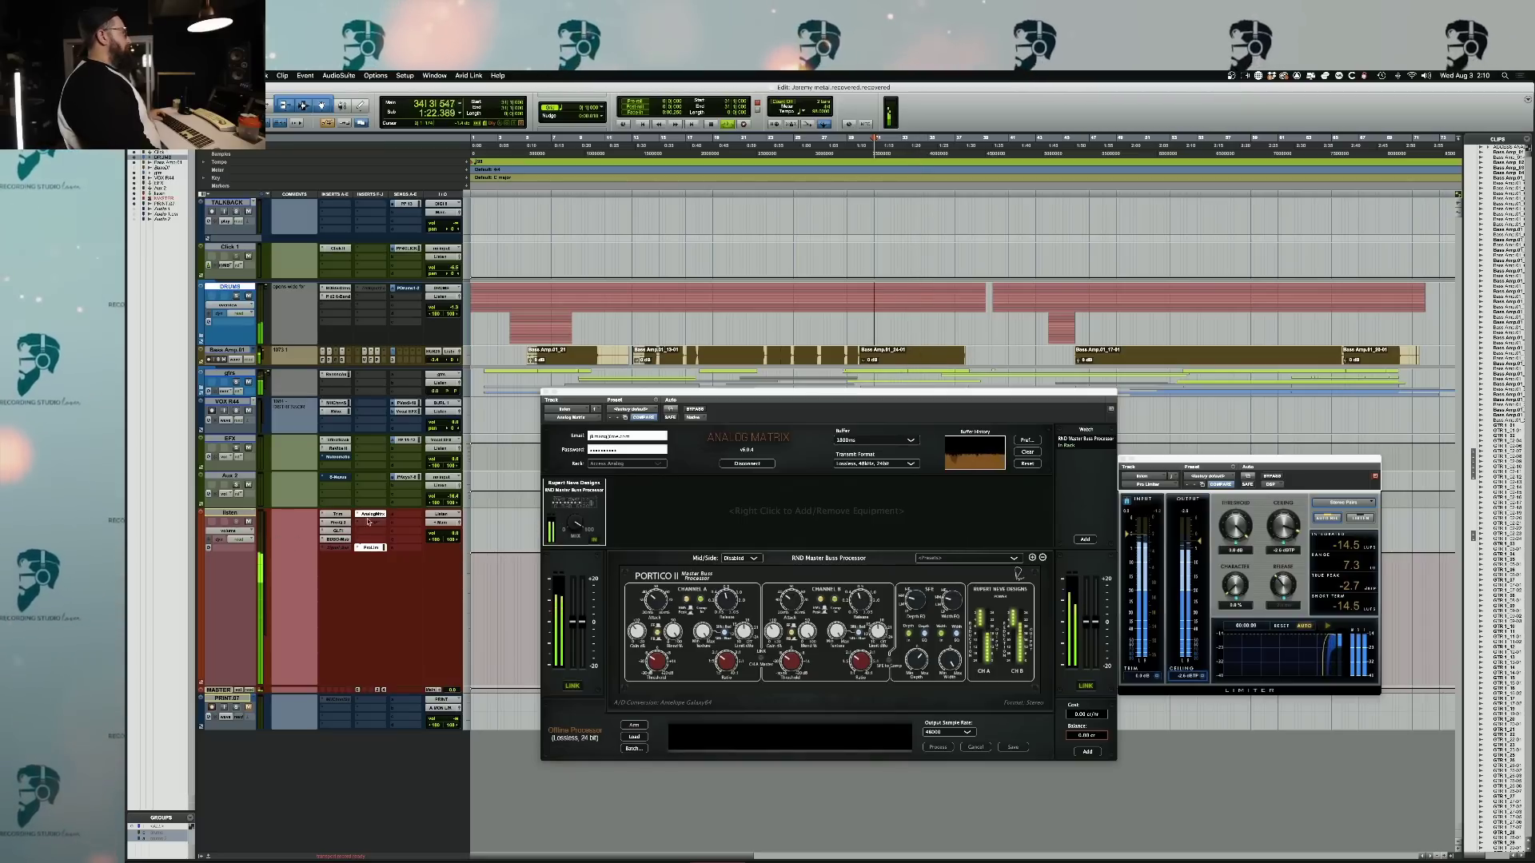
left_click(370, 517, "ctrl+super")
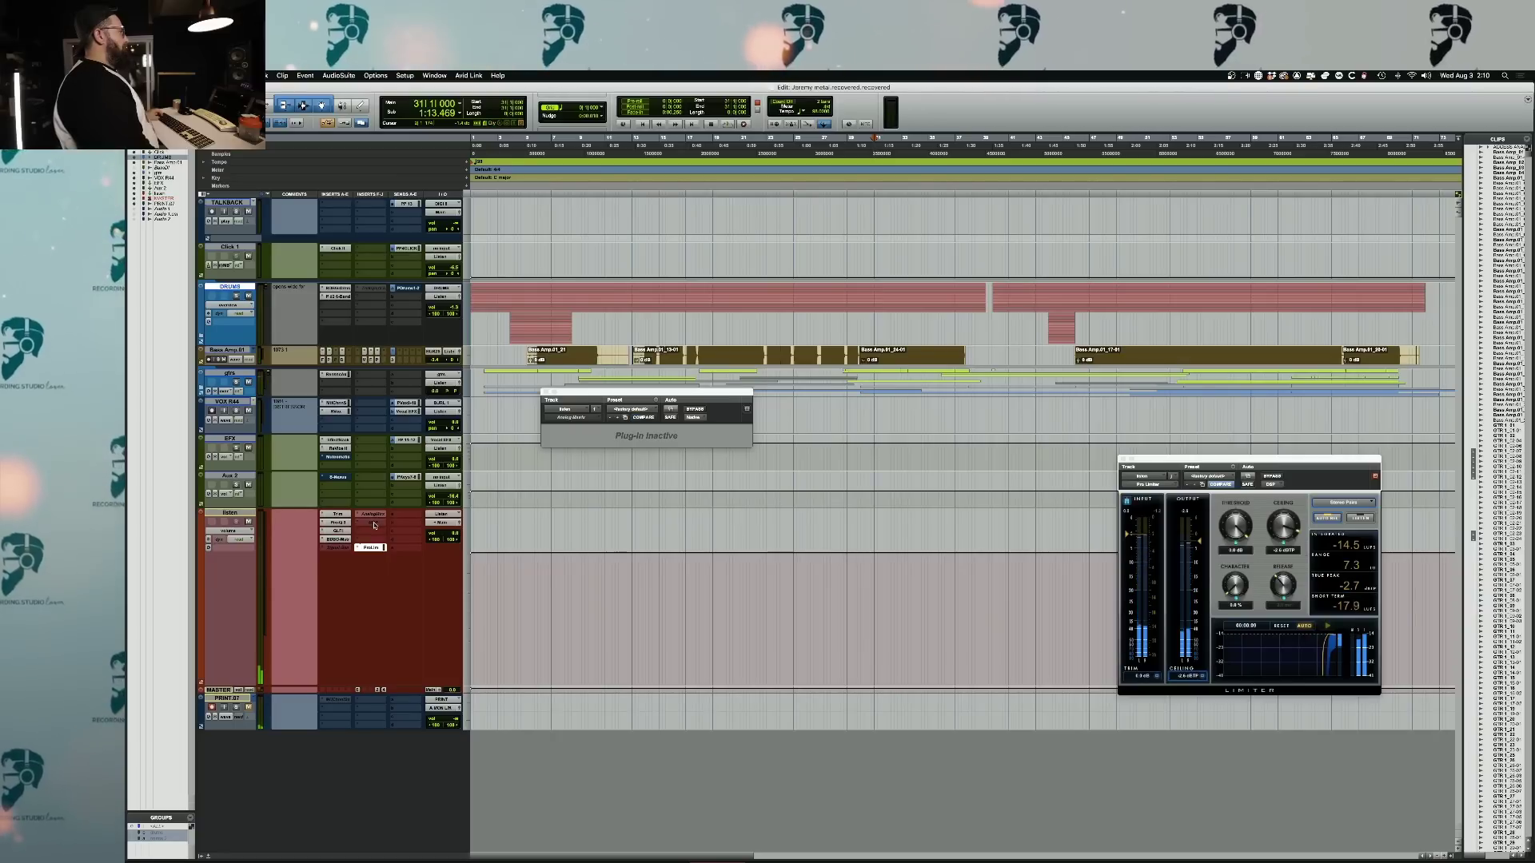
key("space")
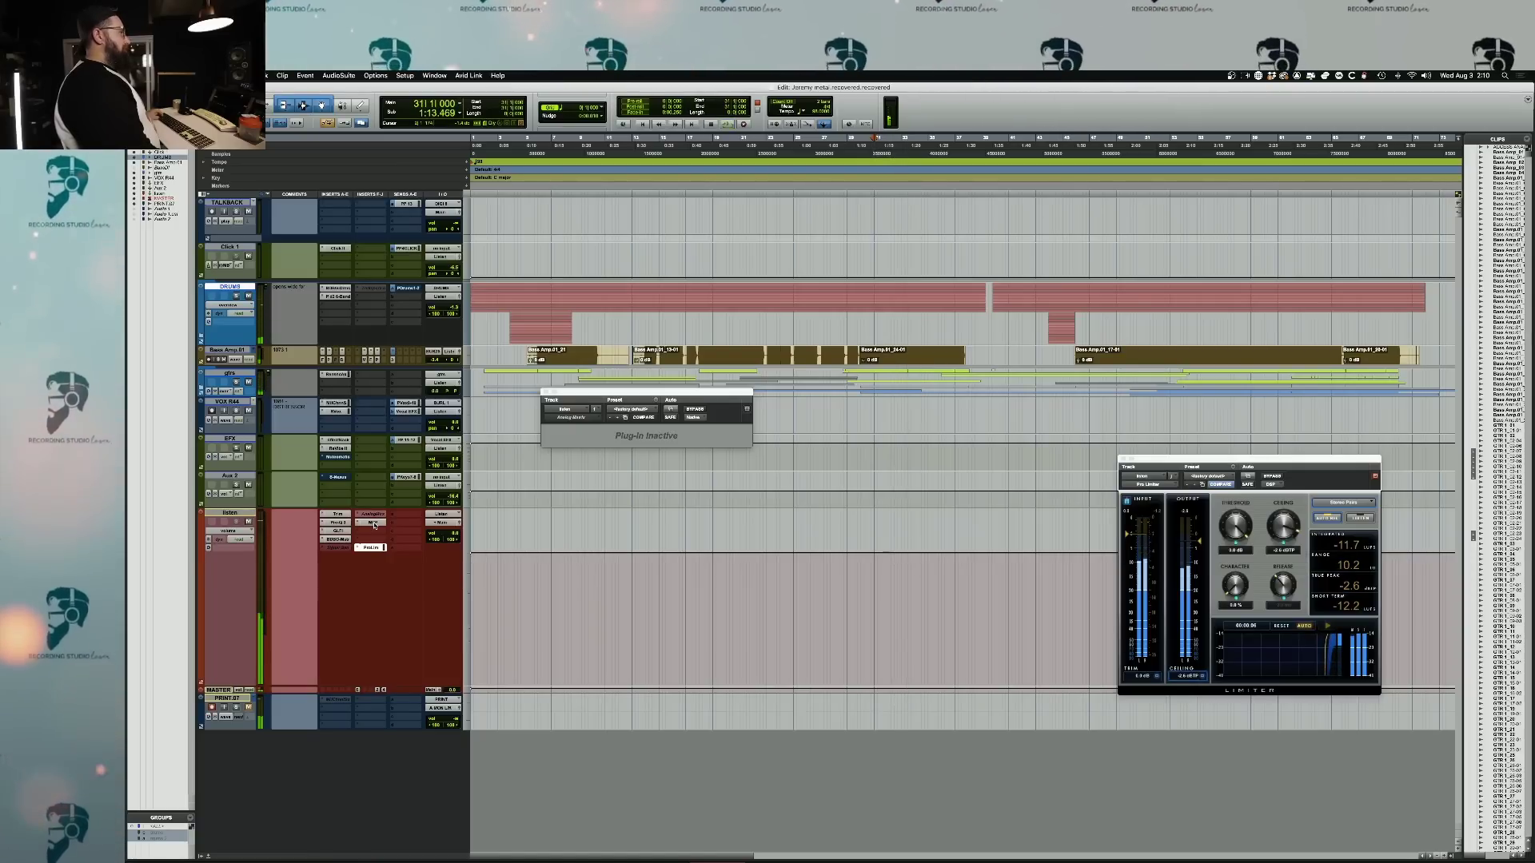
key("space")
left_click(374, 518, "ctrl+super")
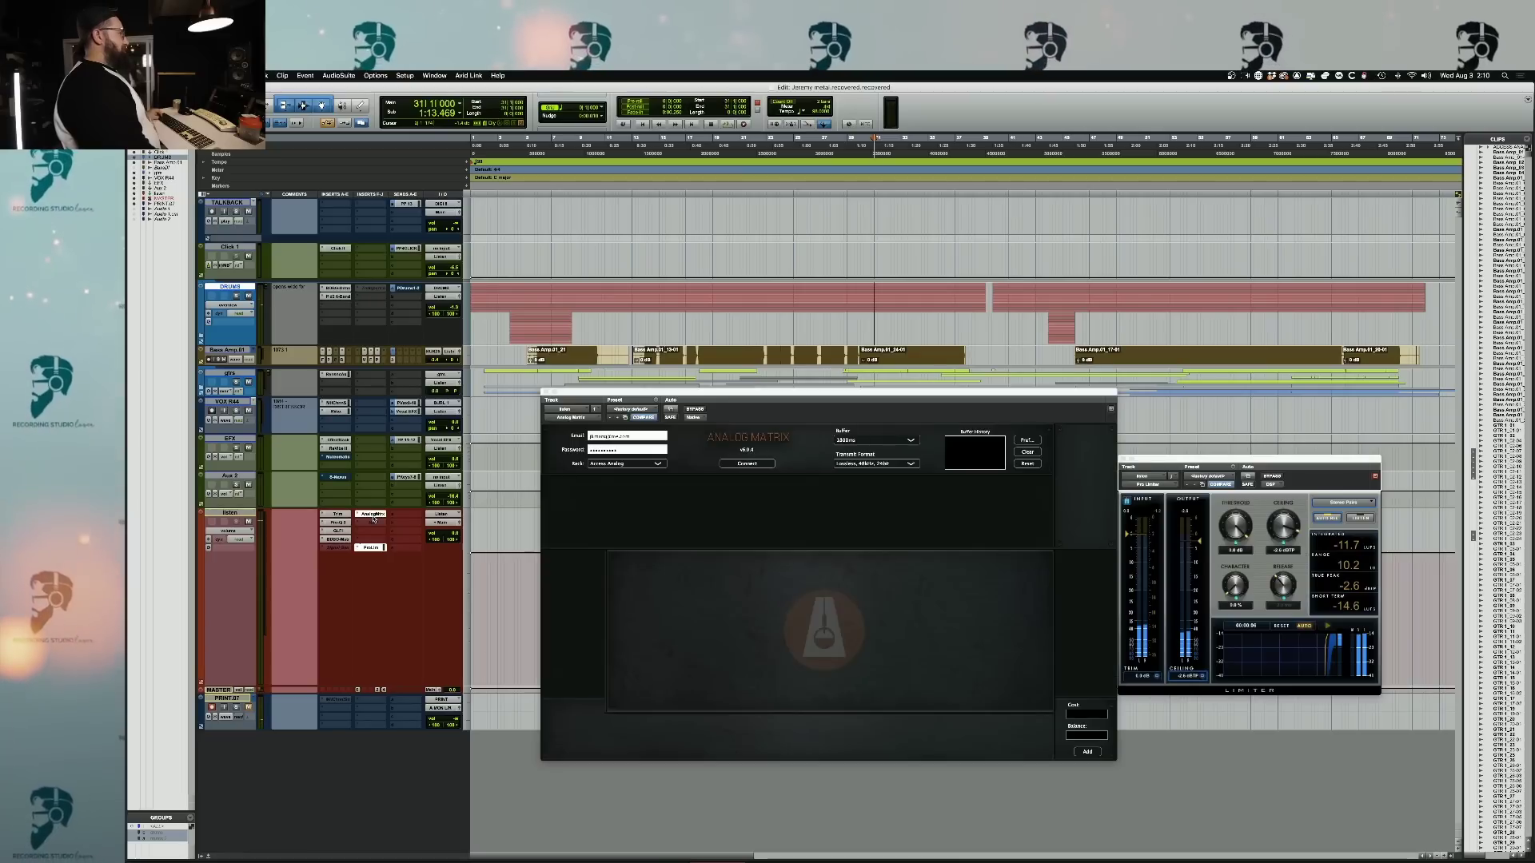
key("space")
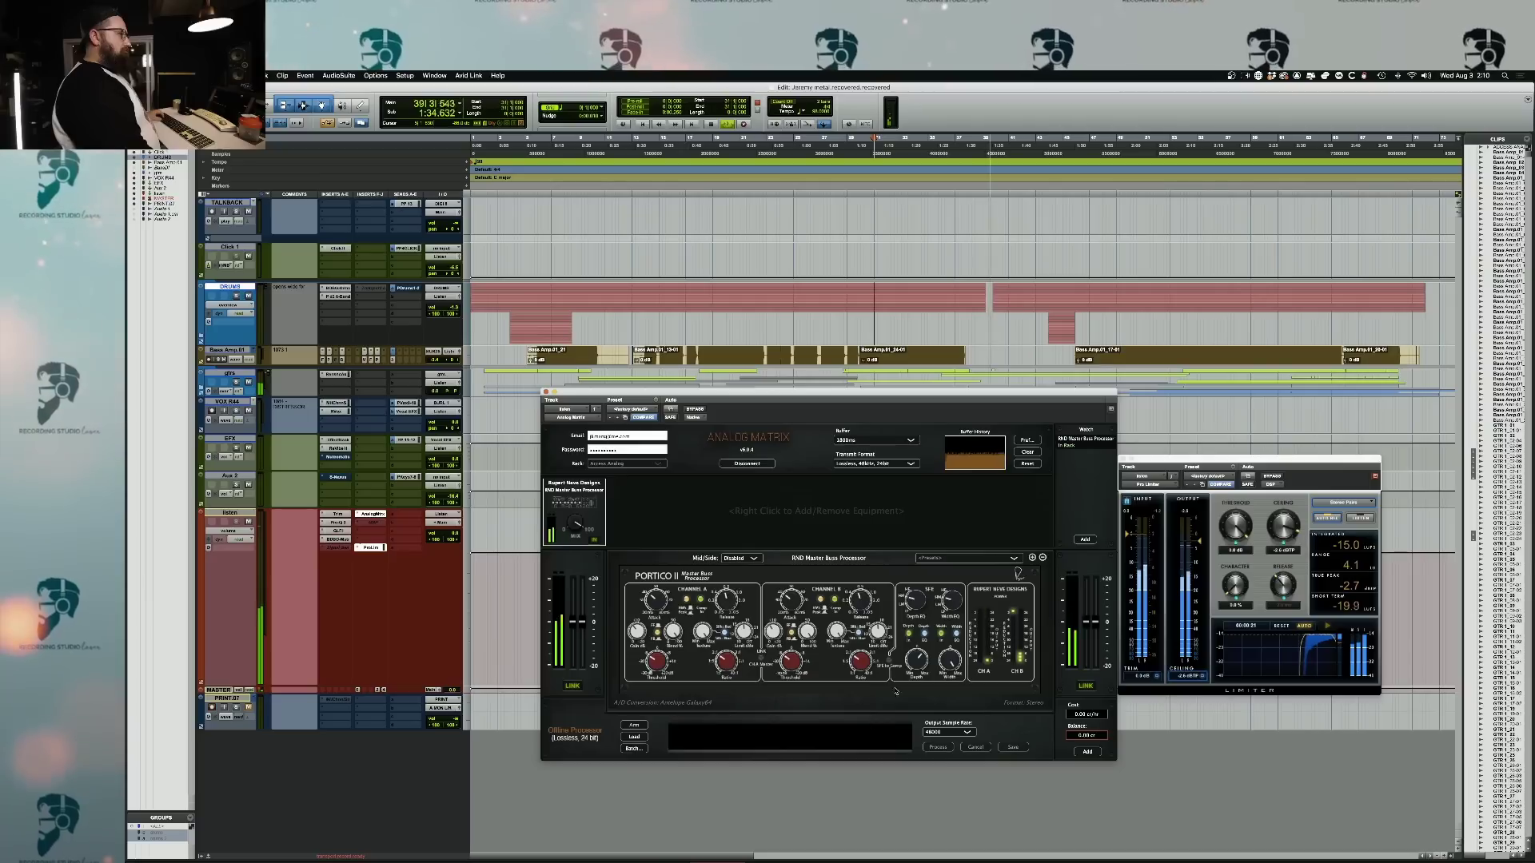
key("space")
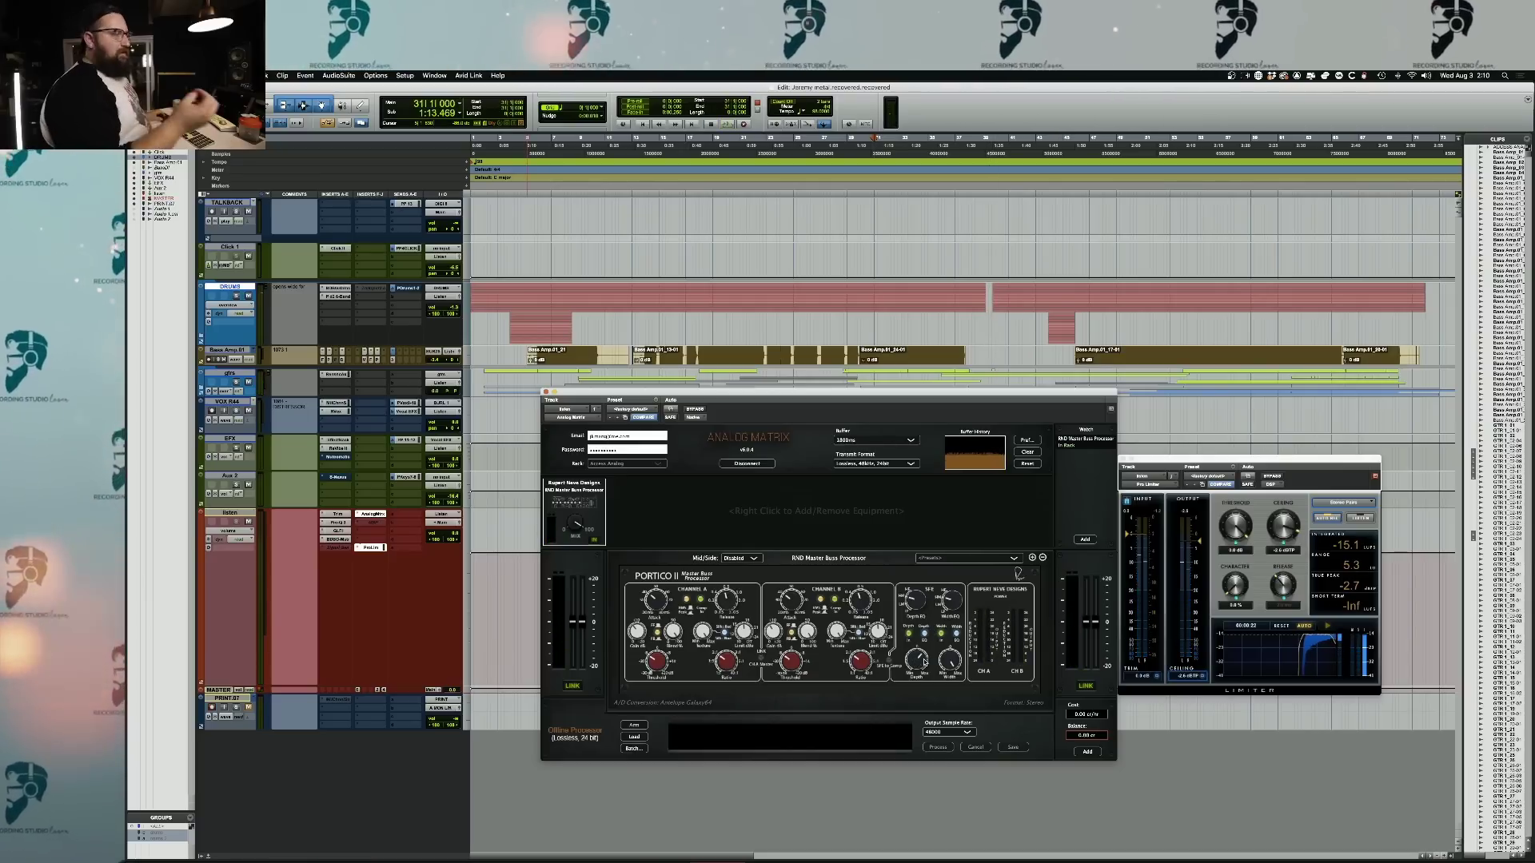
key("space")
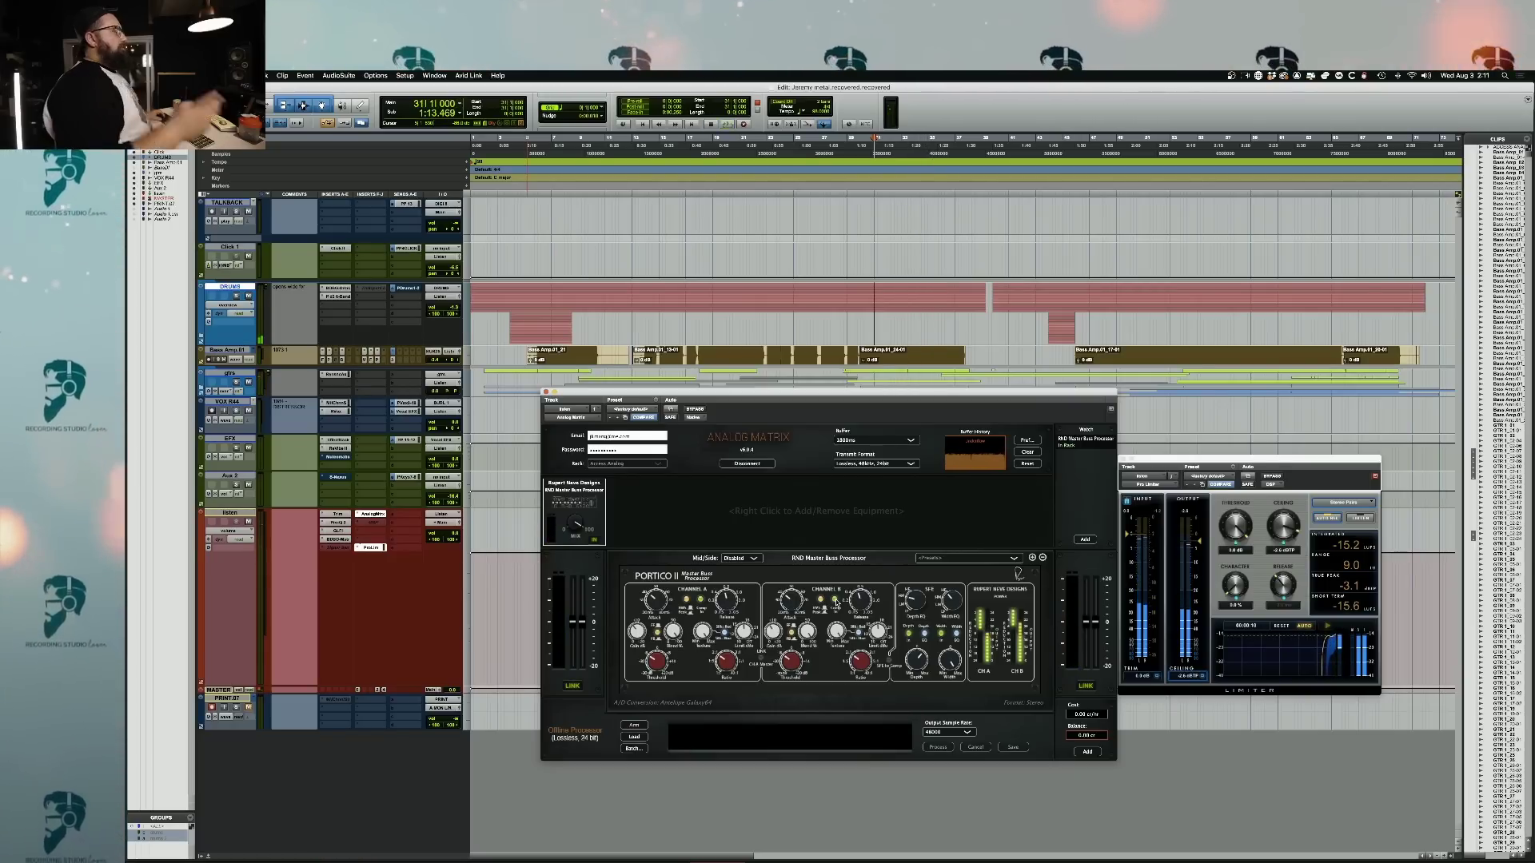
key("space")
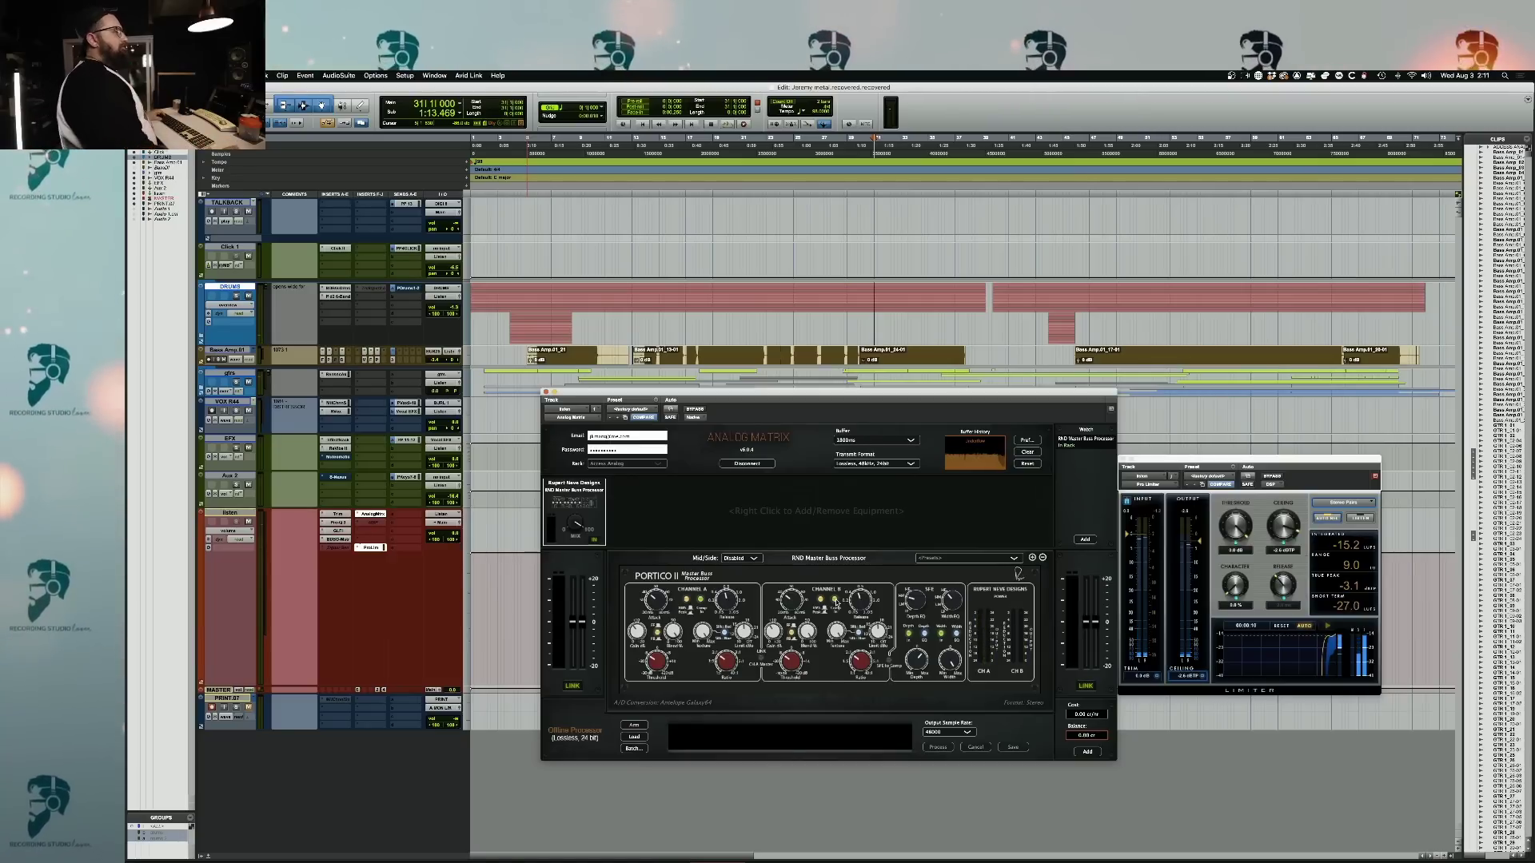
key("space")
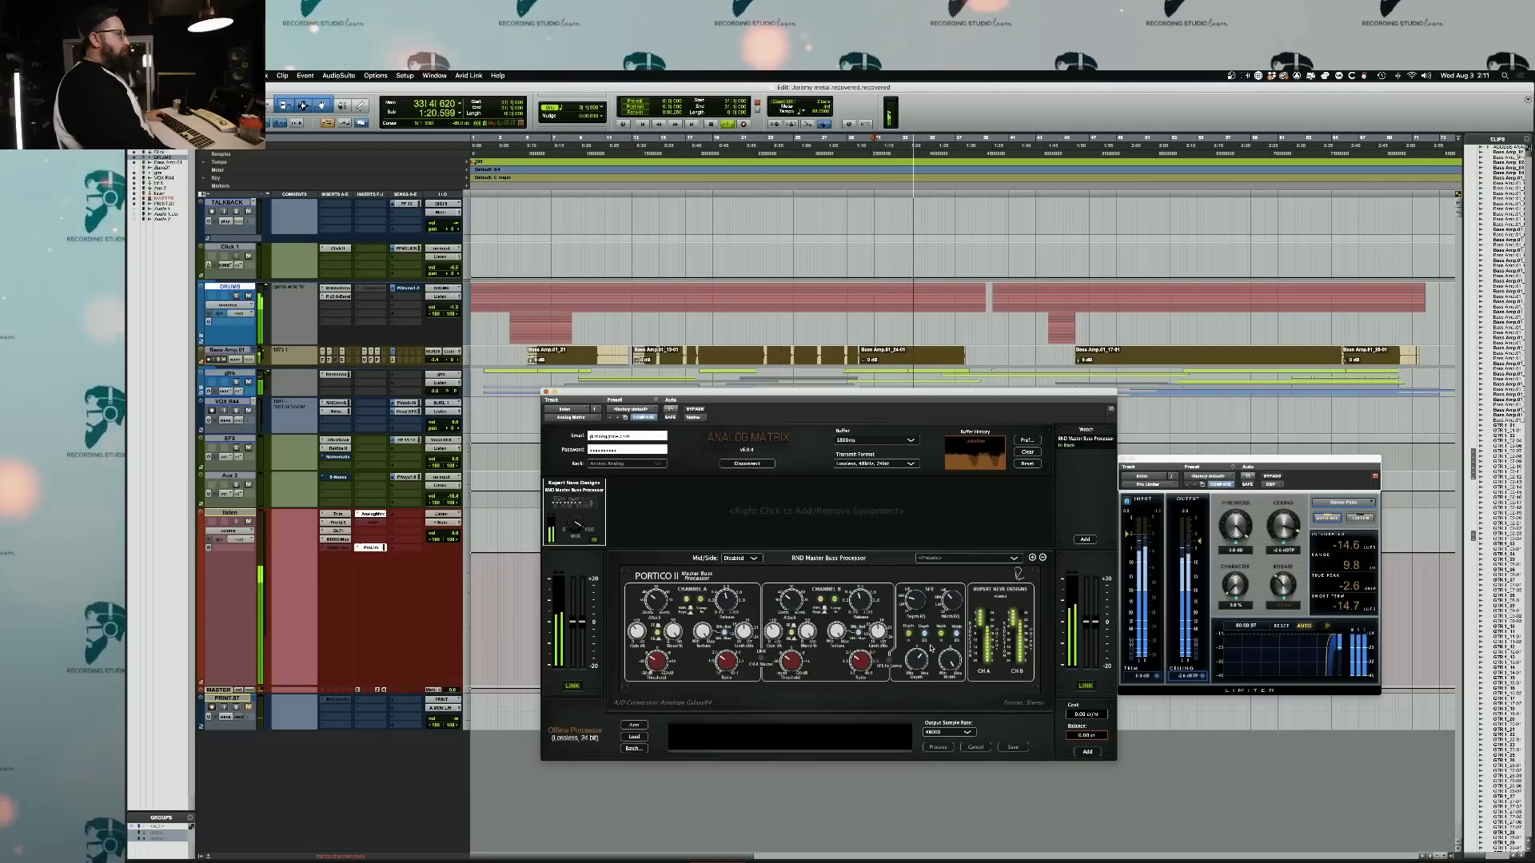
key("space")
key("space")
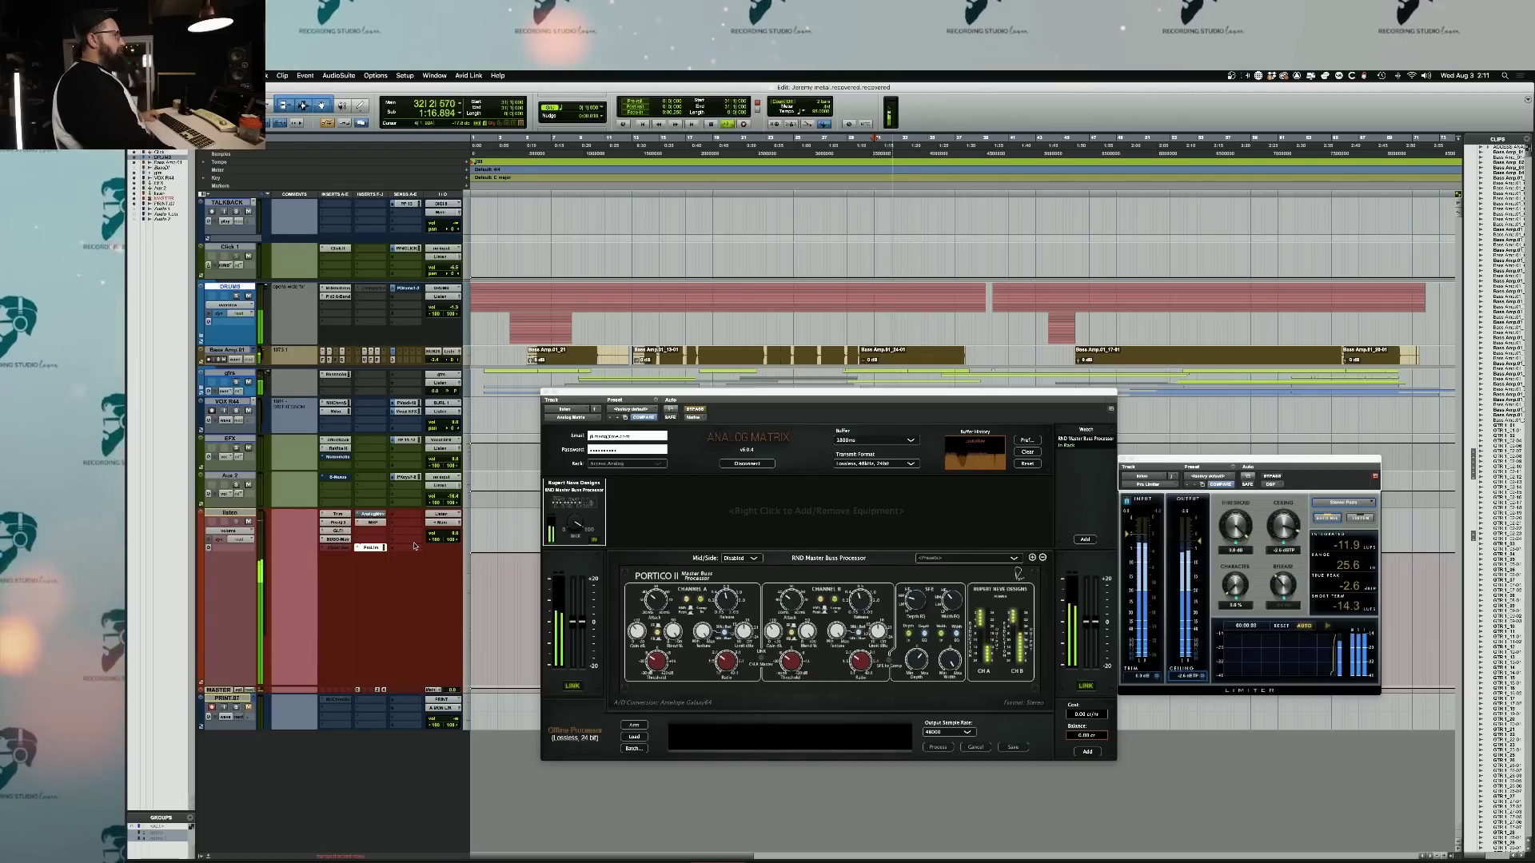
key("space")
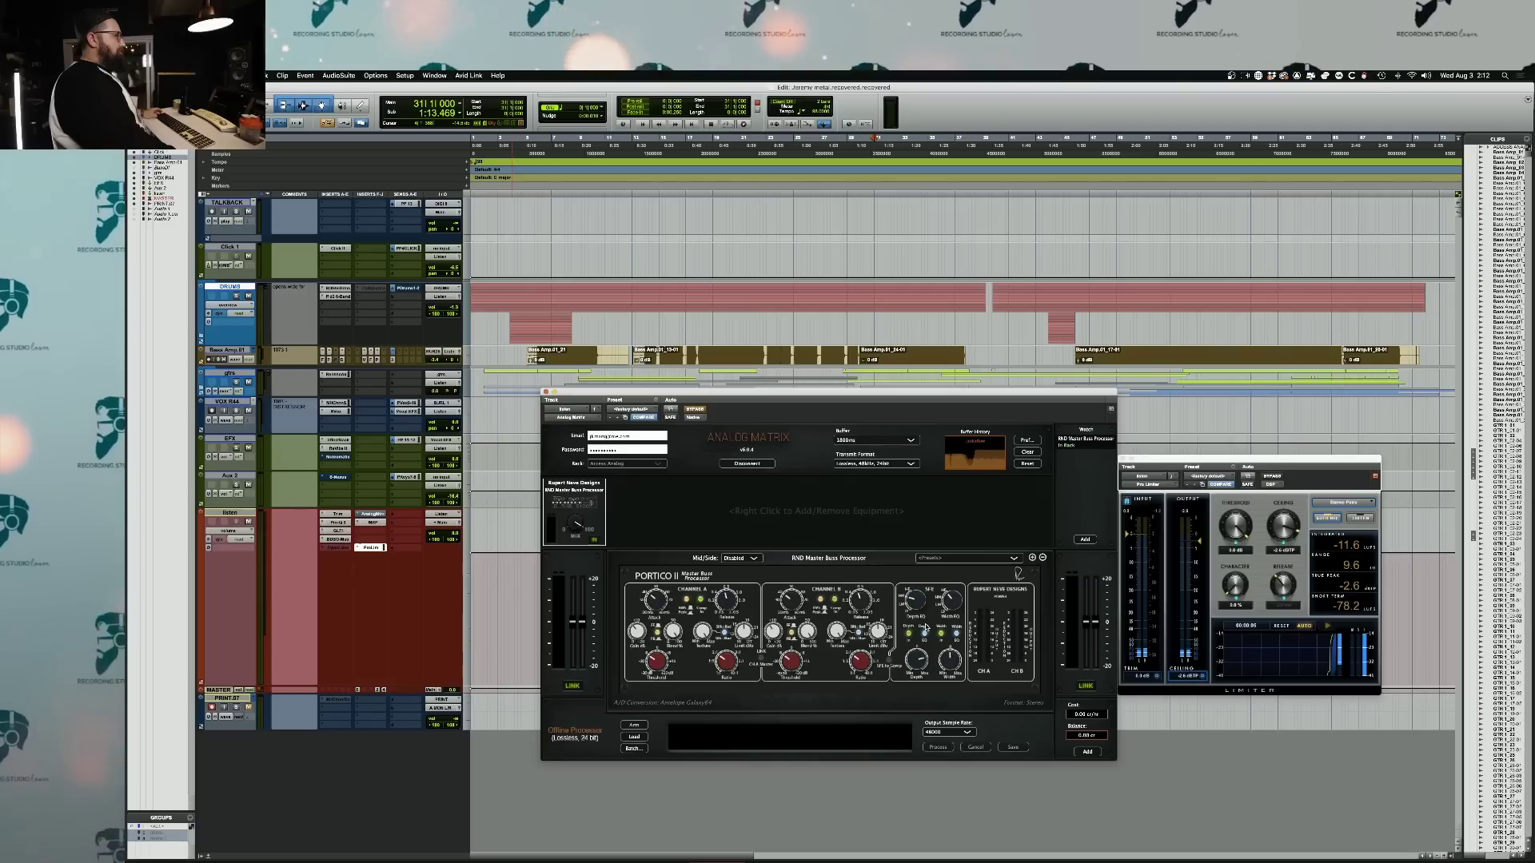
- Play and stop the section twice, then deactivate the Analog Matrix insert on the listen track
key("space")
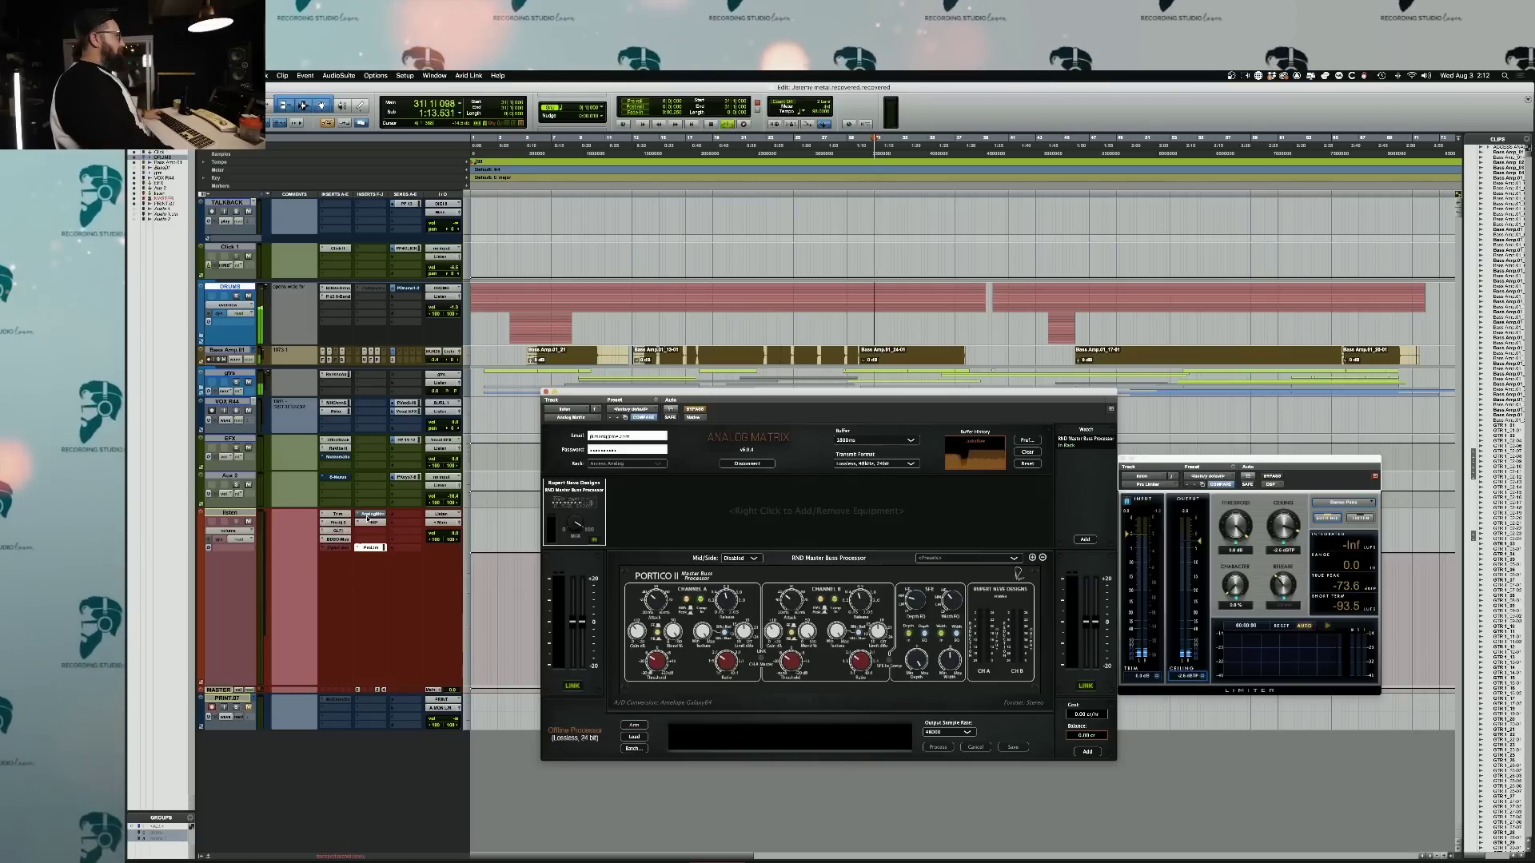
key("space")
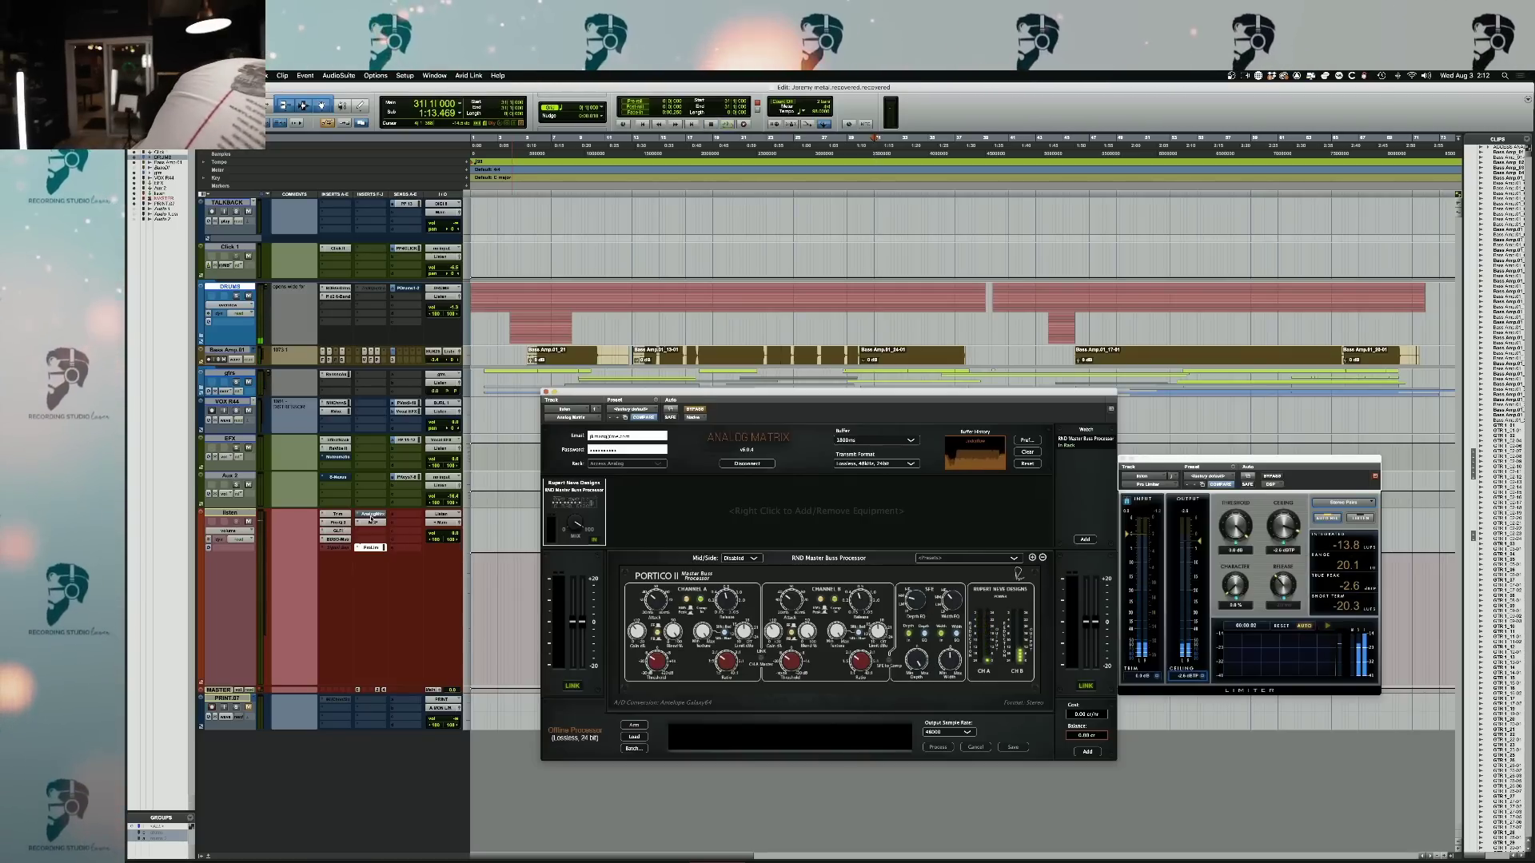
key("space")
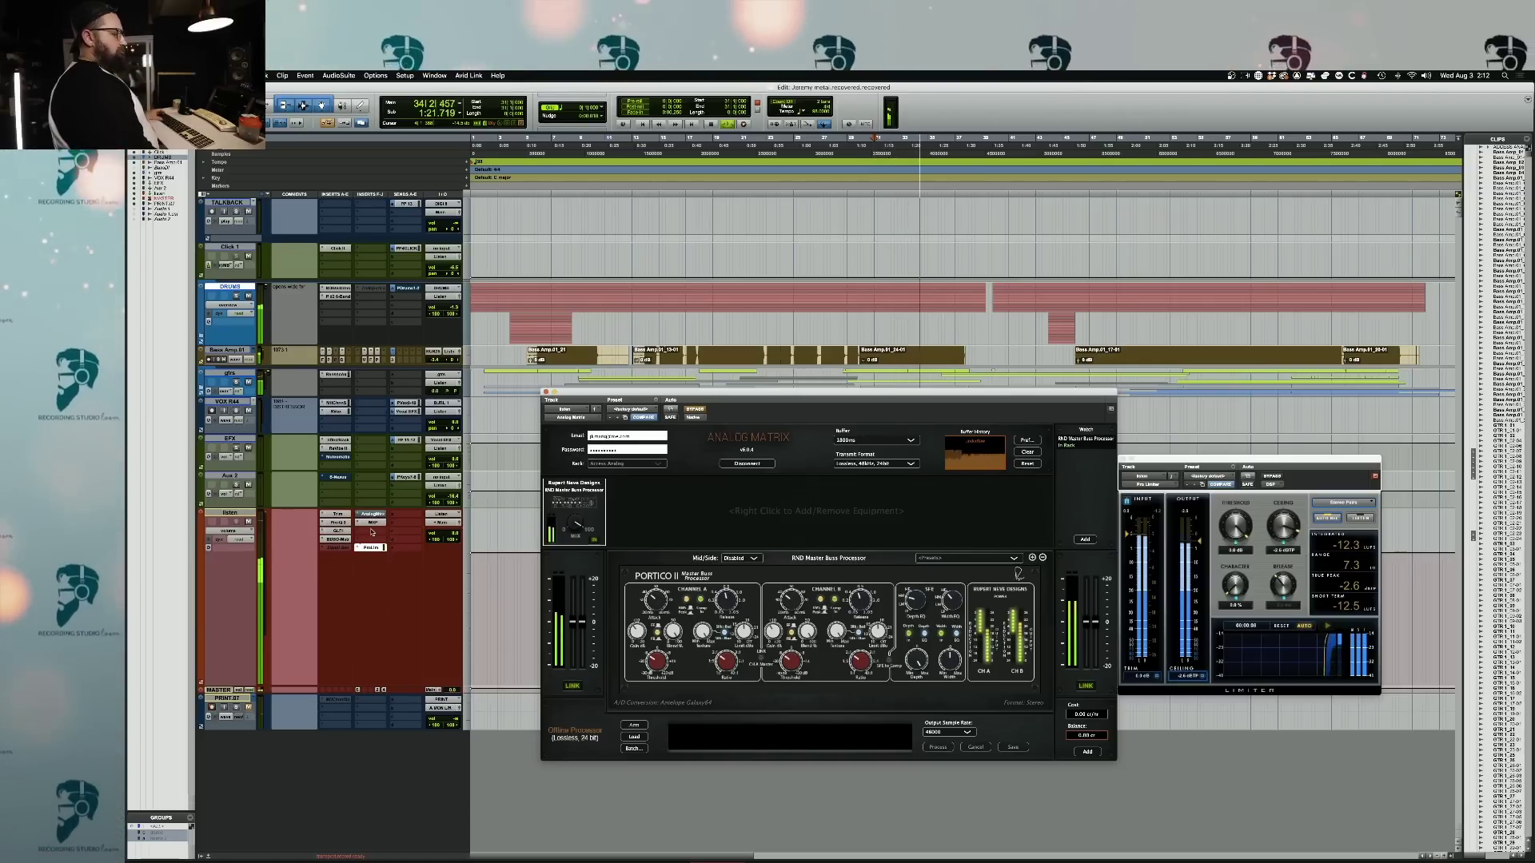
key("space")
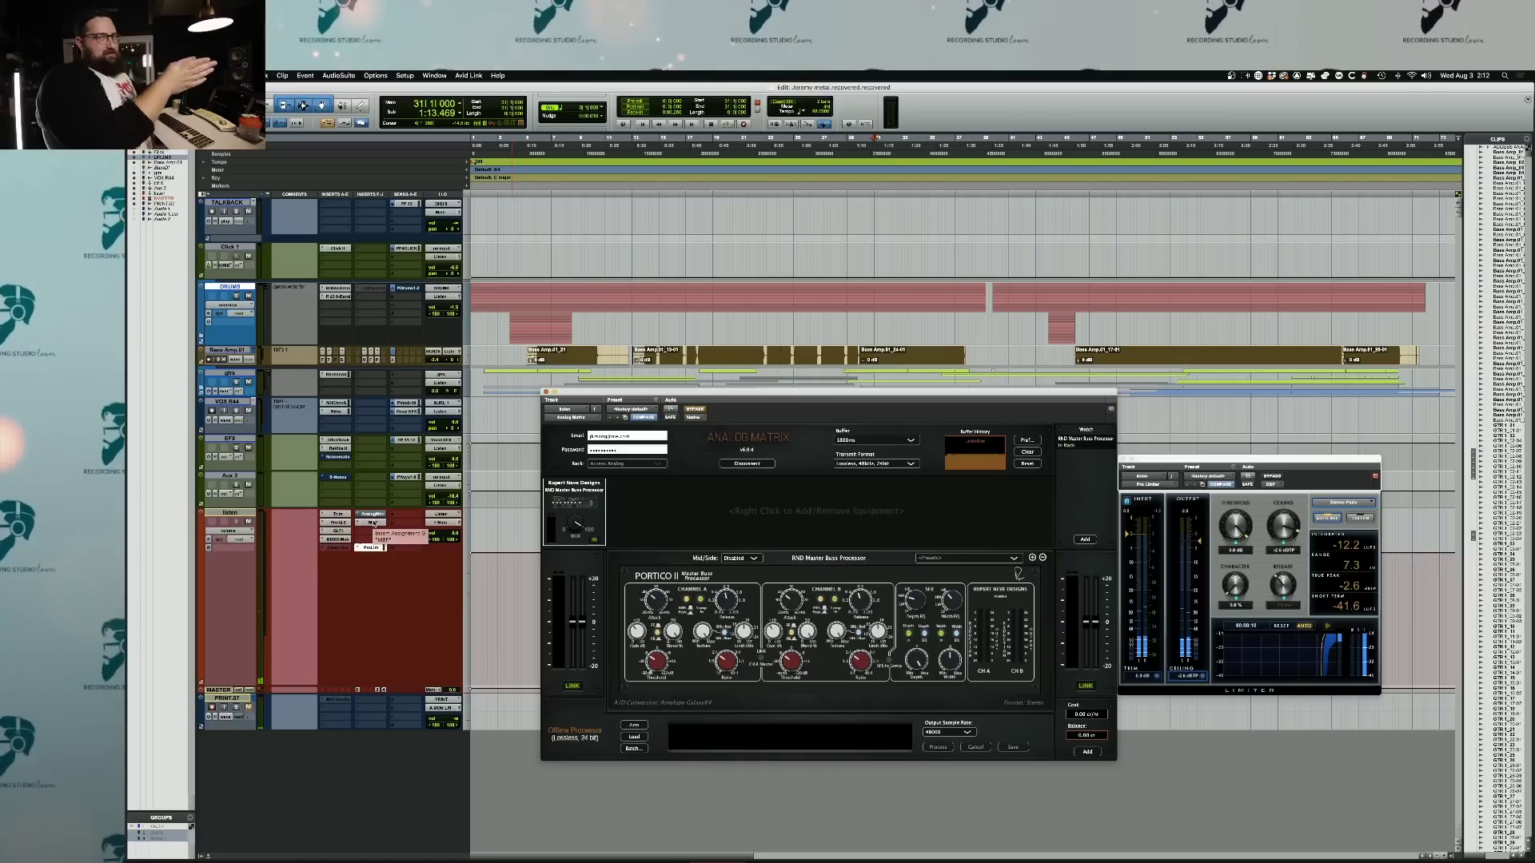
left_click(372, 516, "ctrl+super")
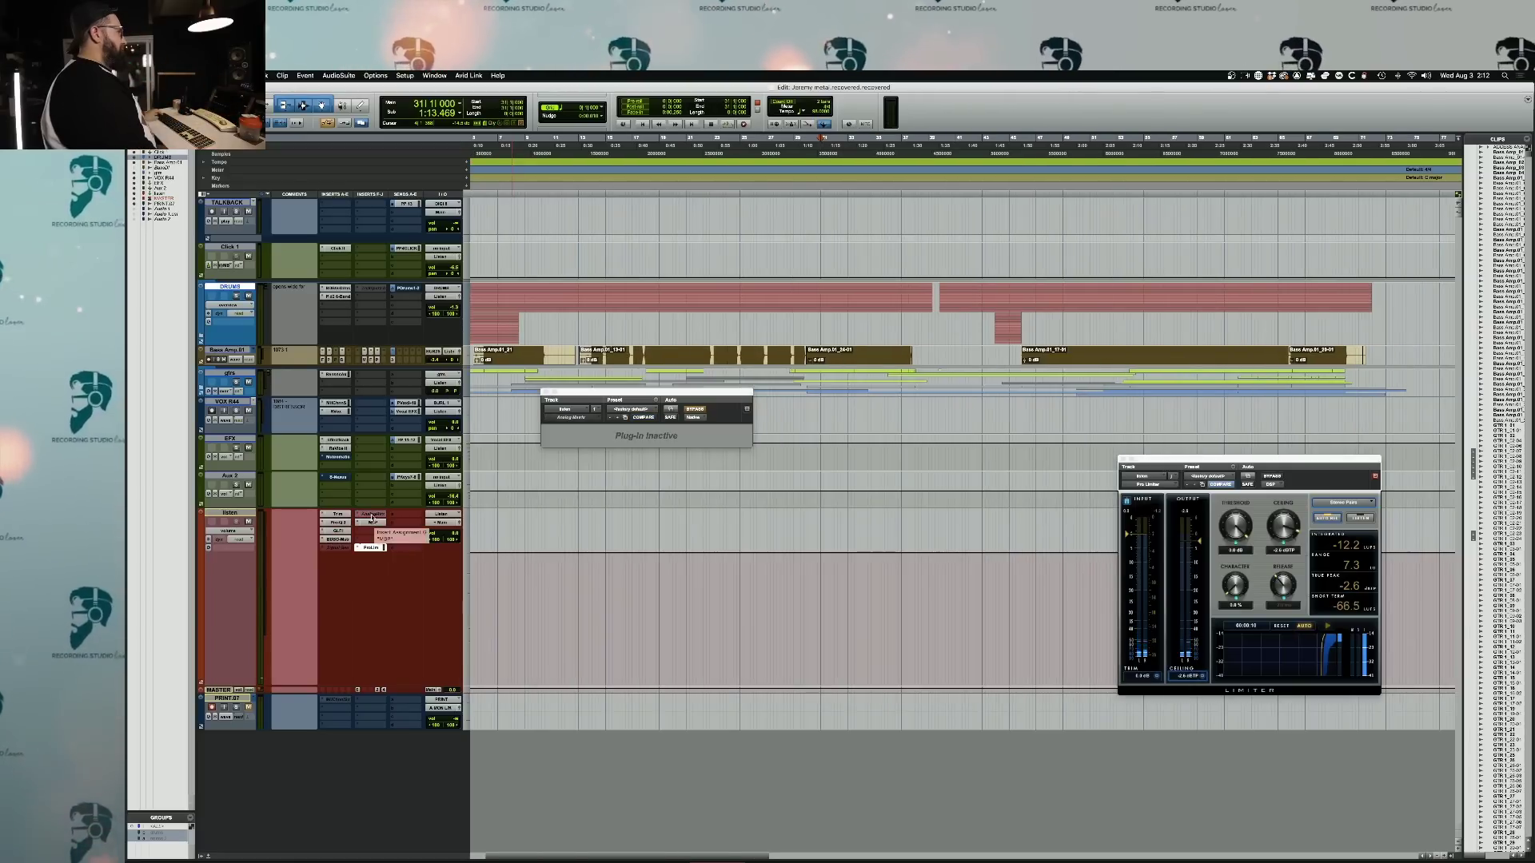
- Reactivate Analog Matrix, reconnect it to the Portico II, check the Mid/Side modes, and play
left_click(372, 516, "ctrl+super")
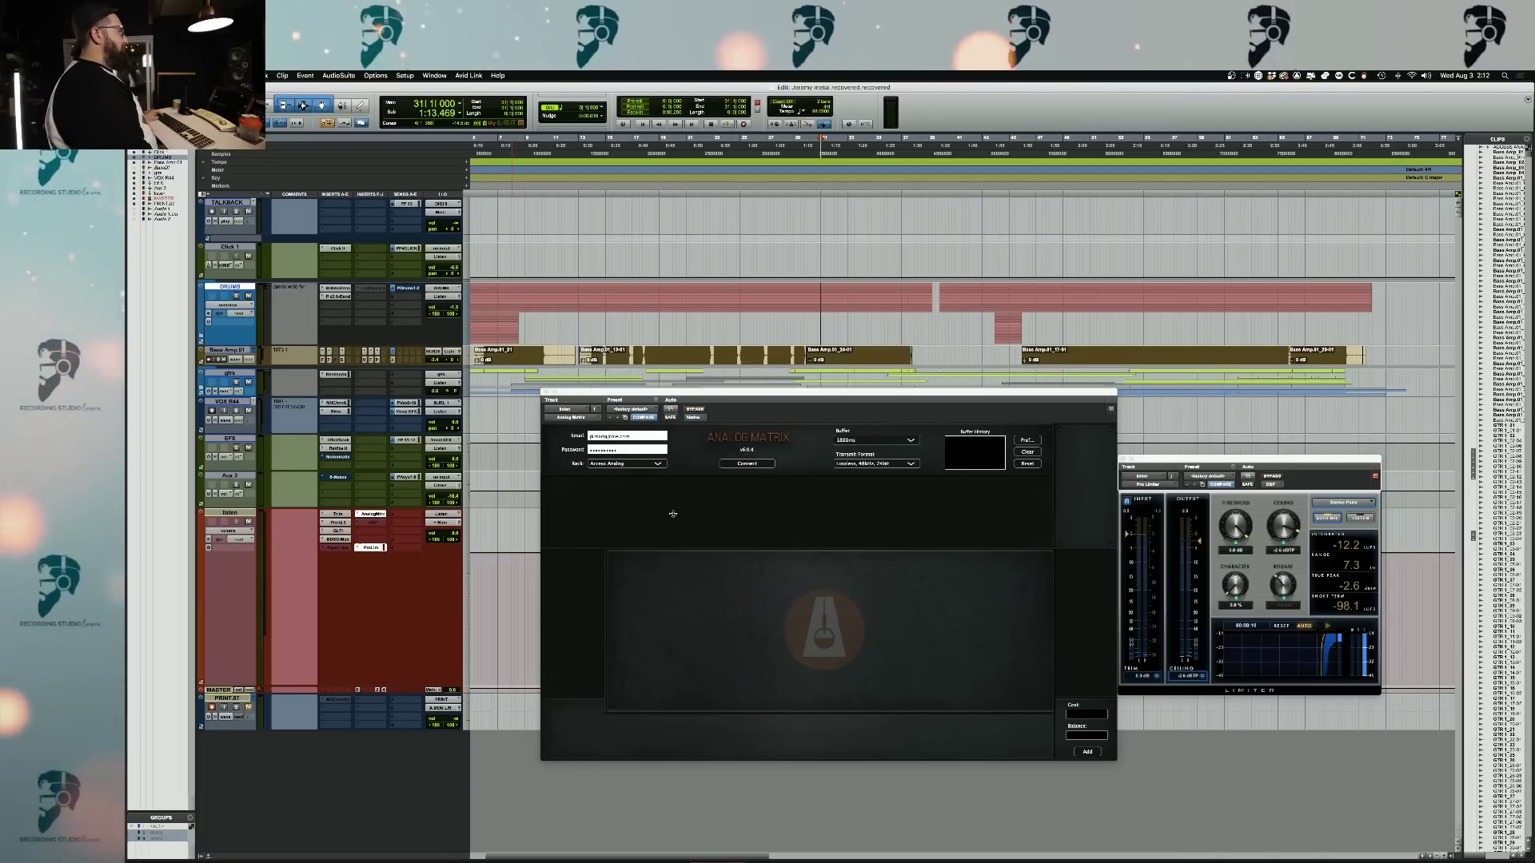
left_click(747, 464)
key("space")
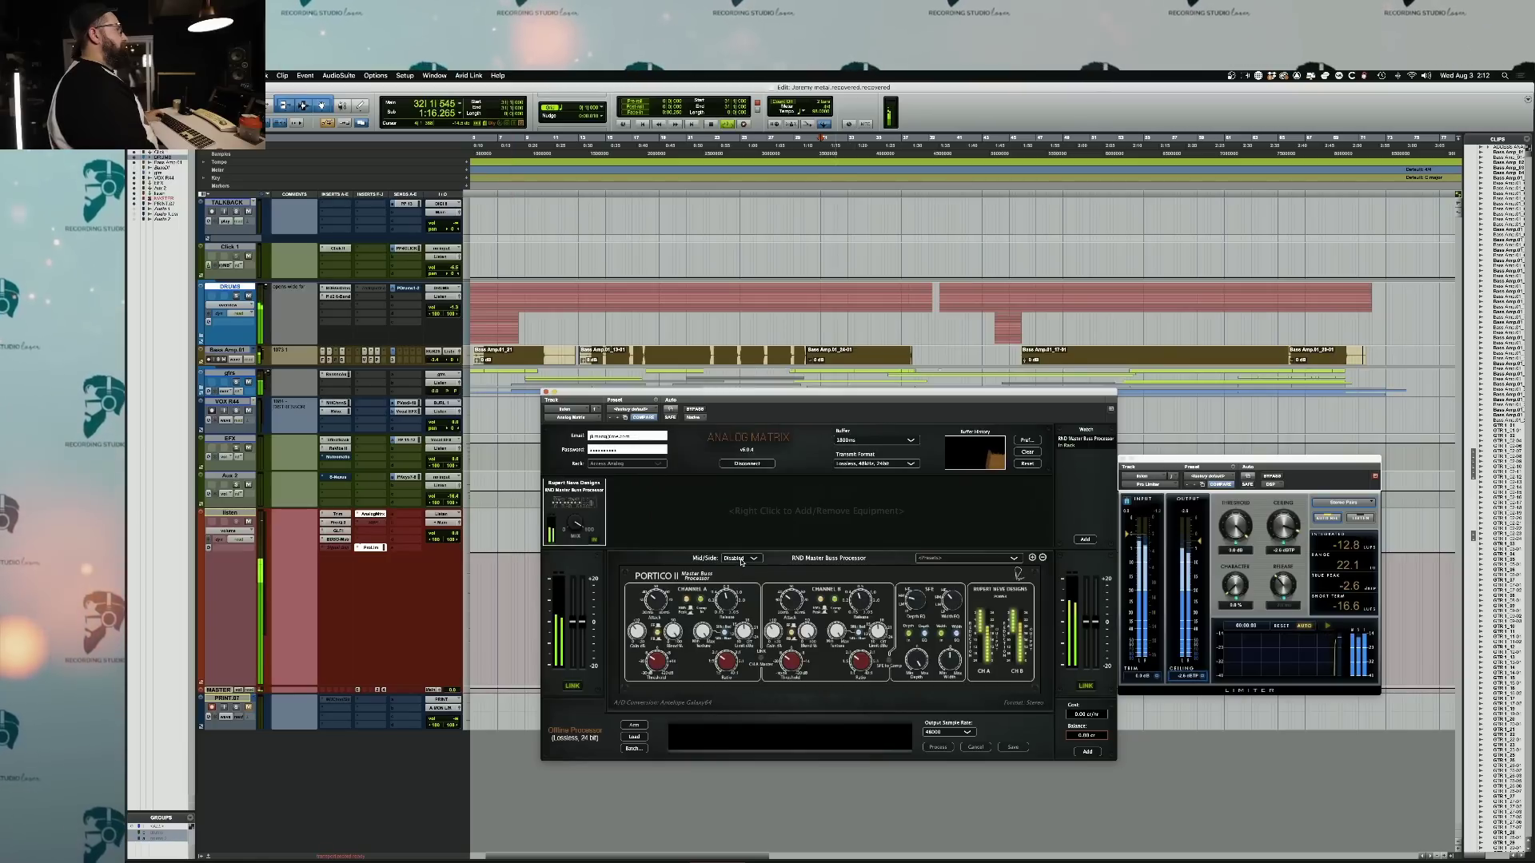
key("space")
left_click(740, 558)
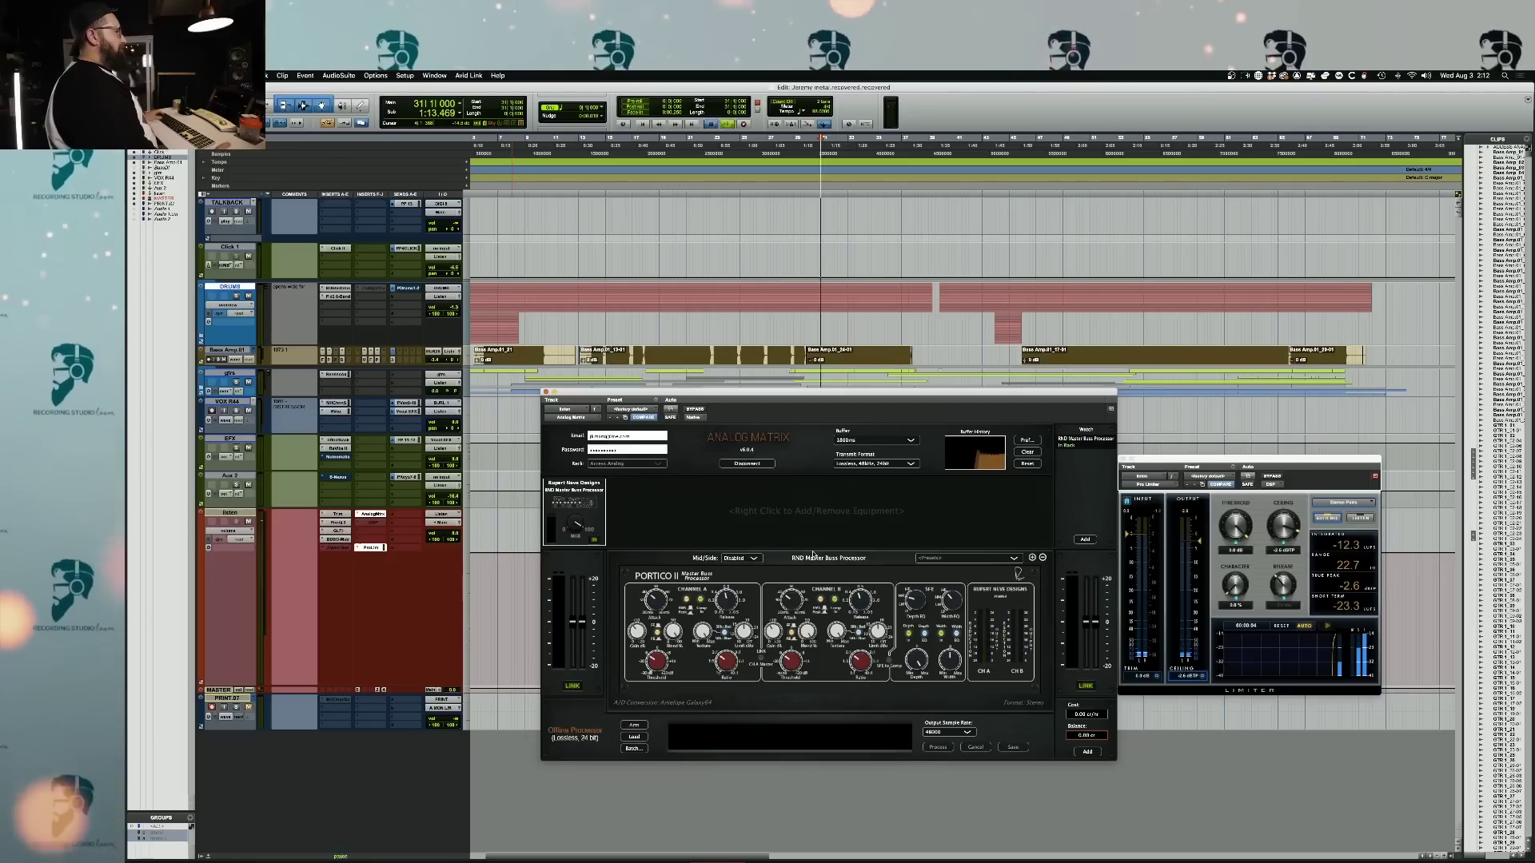
key("space")
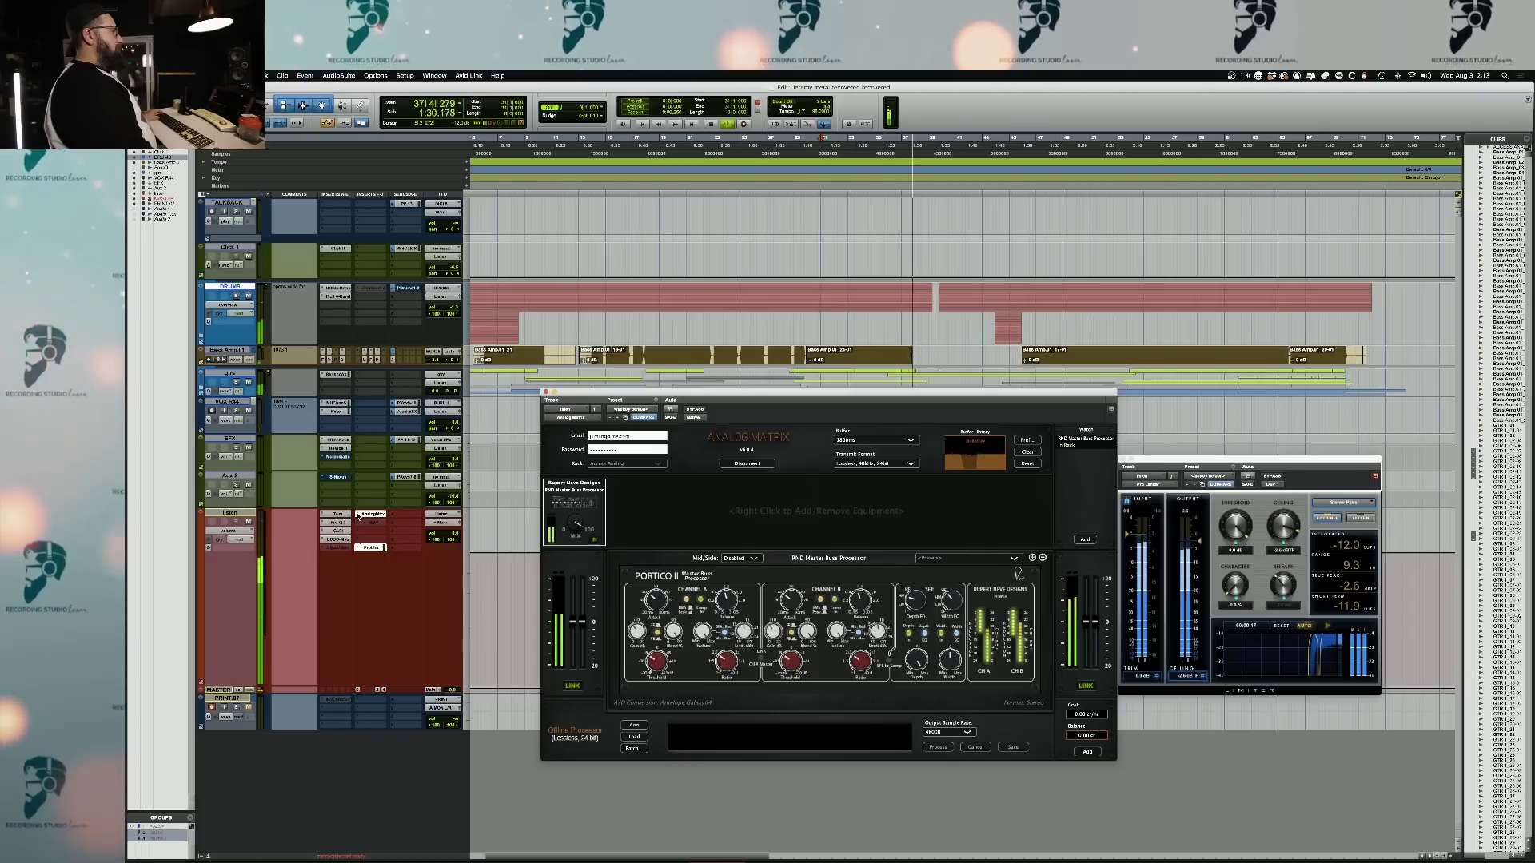
- Deactivate Analog Matrix, accept the bypass warning, play and stop for comparison, then reactivate it
left_click(371, 517, "ctrl+super")
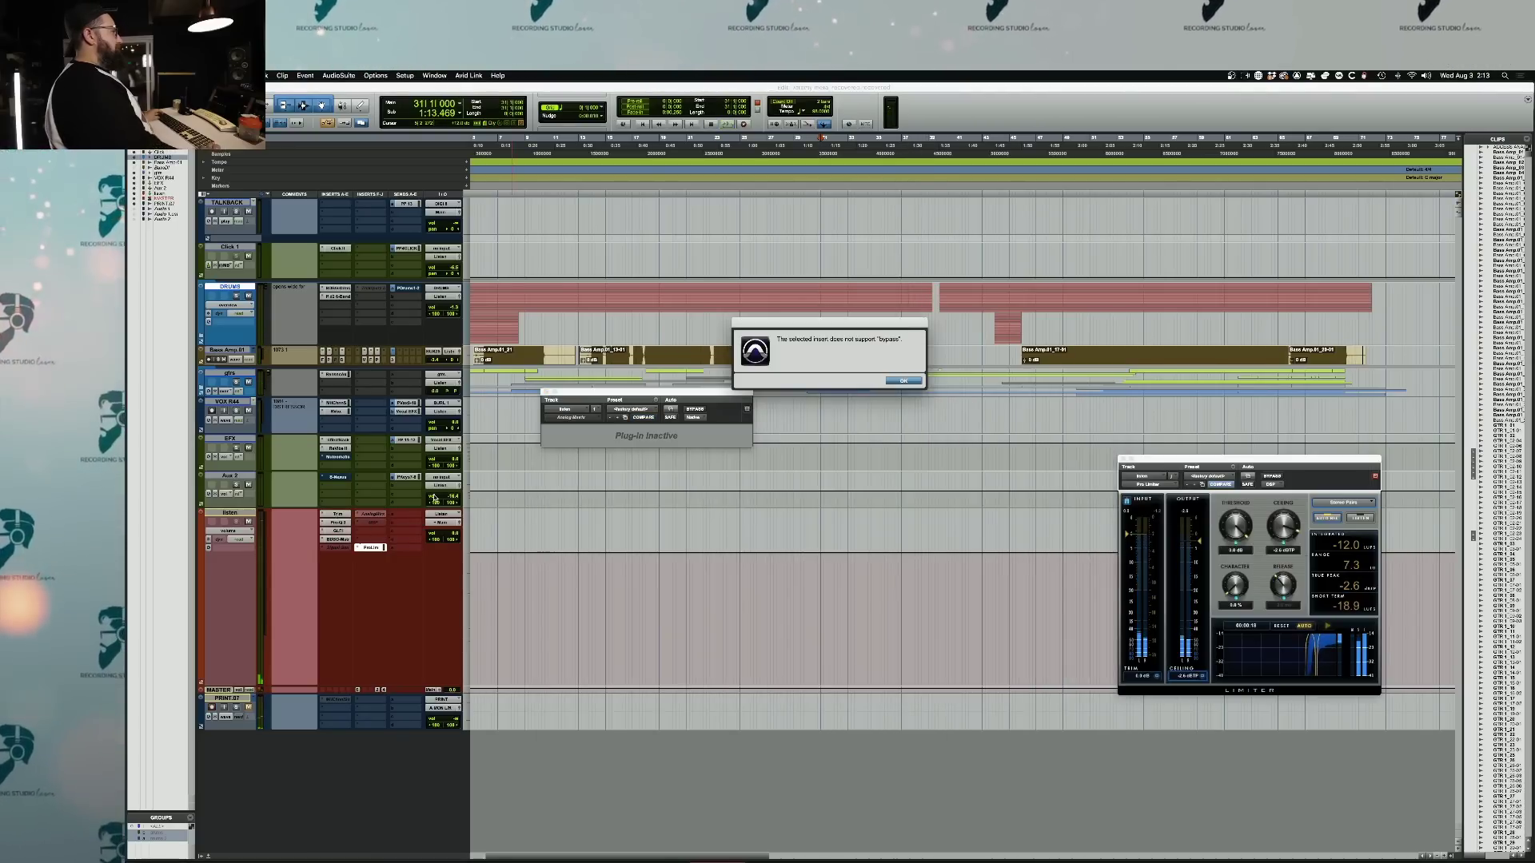
key("Return")
key("space")
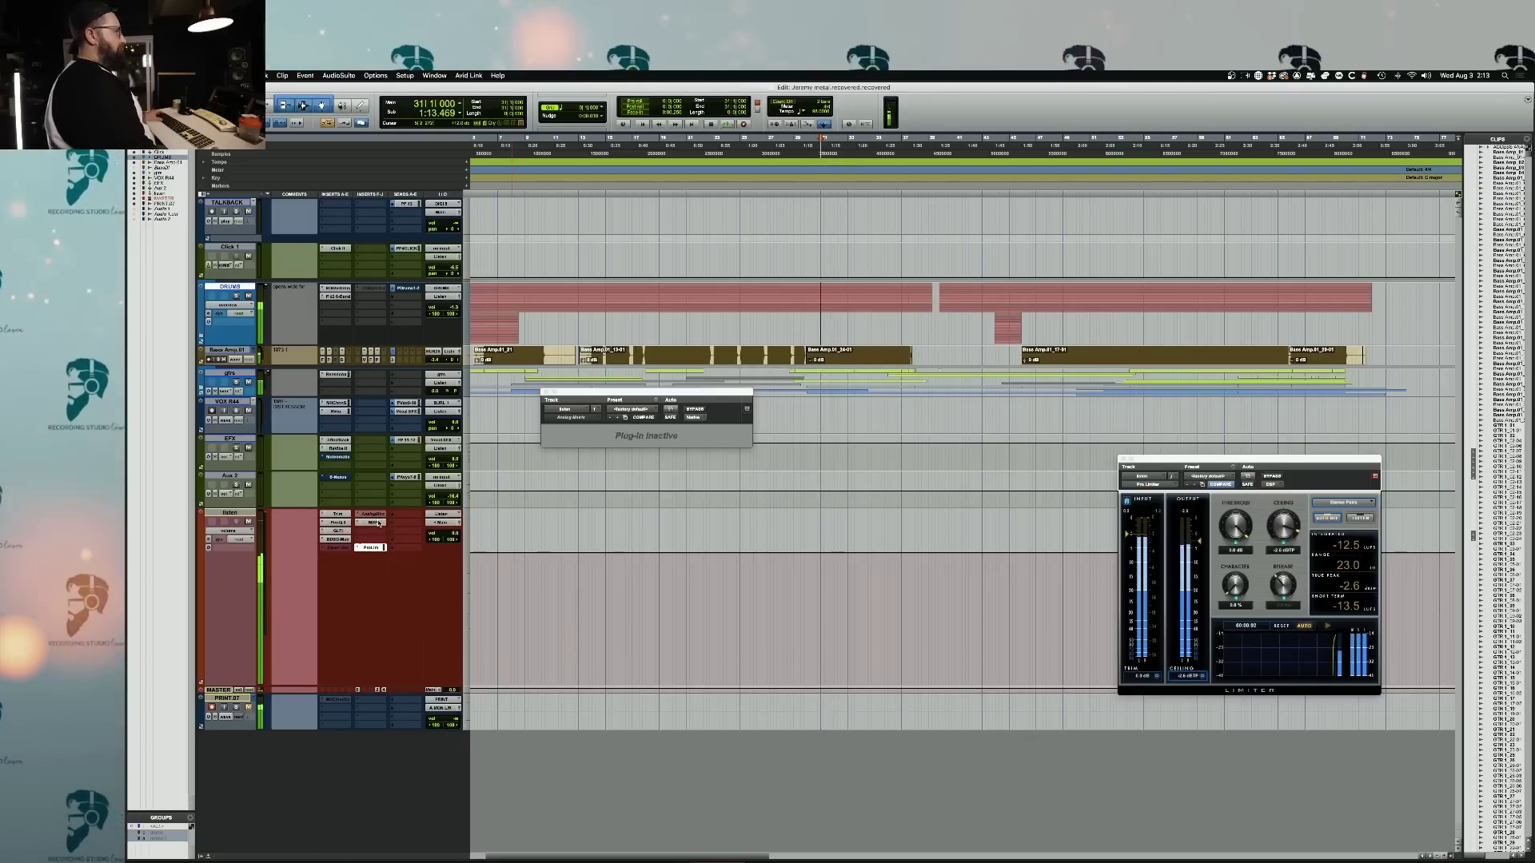
key("space")
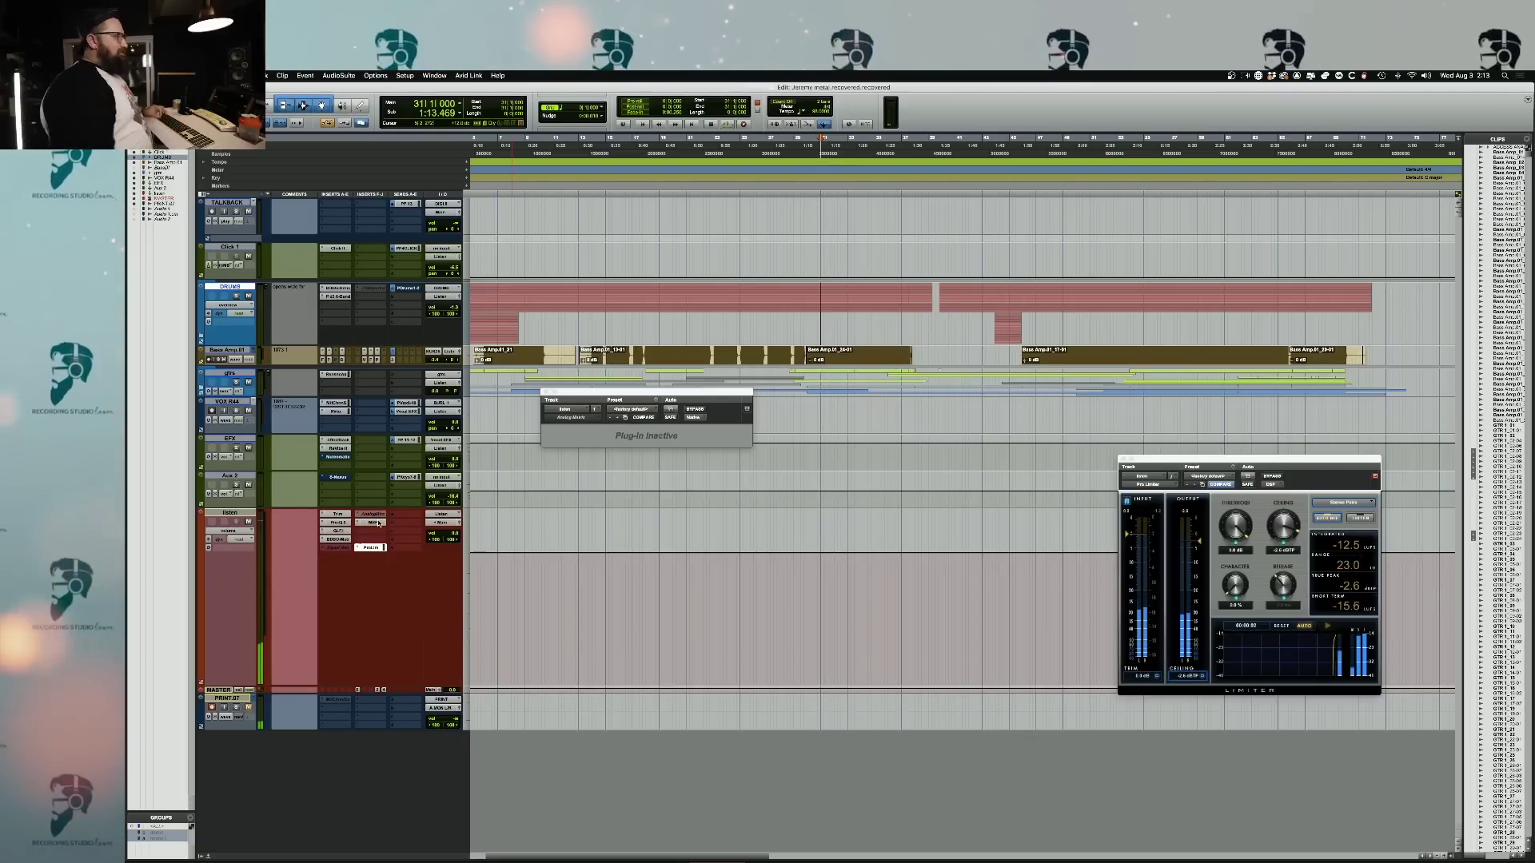
left_click(373, 515, "ctrl+super")
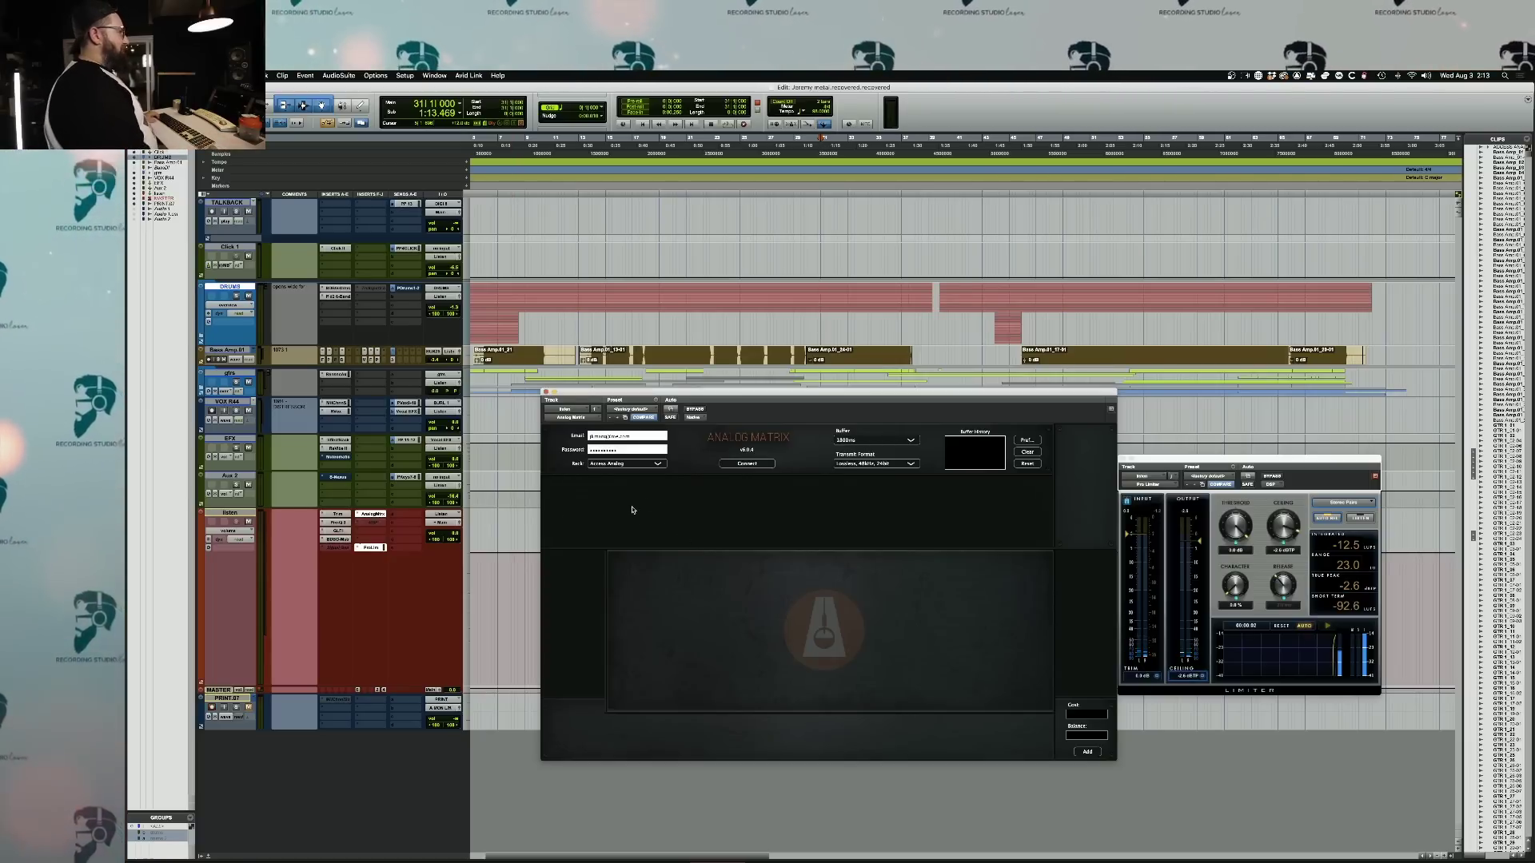
- Connect Analog Matrix to the remote Rupert Neve Portico II Master Buss Processor
left_click(747, 462)
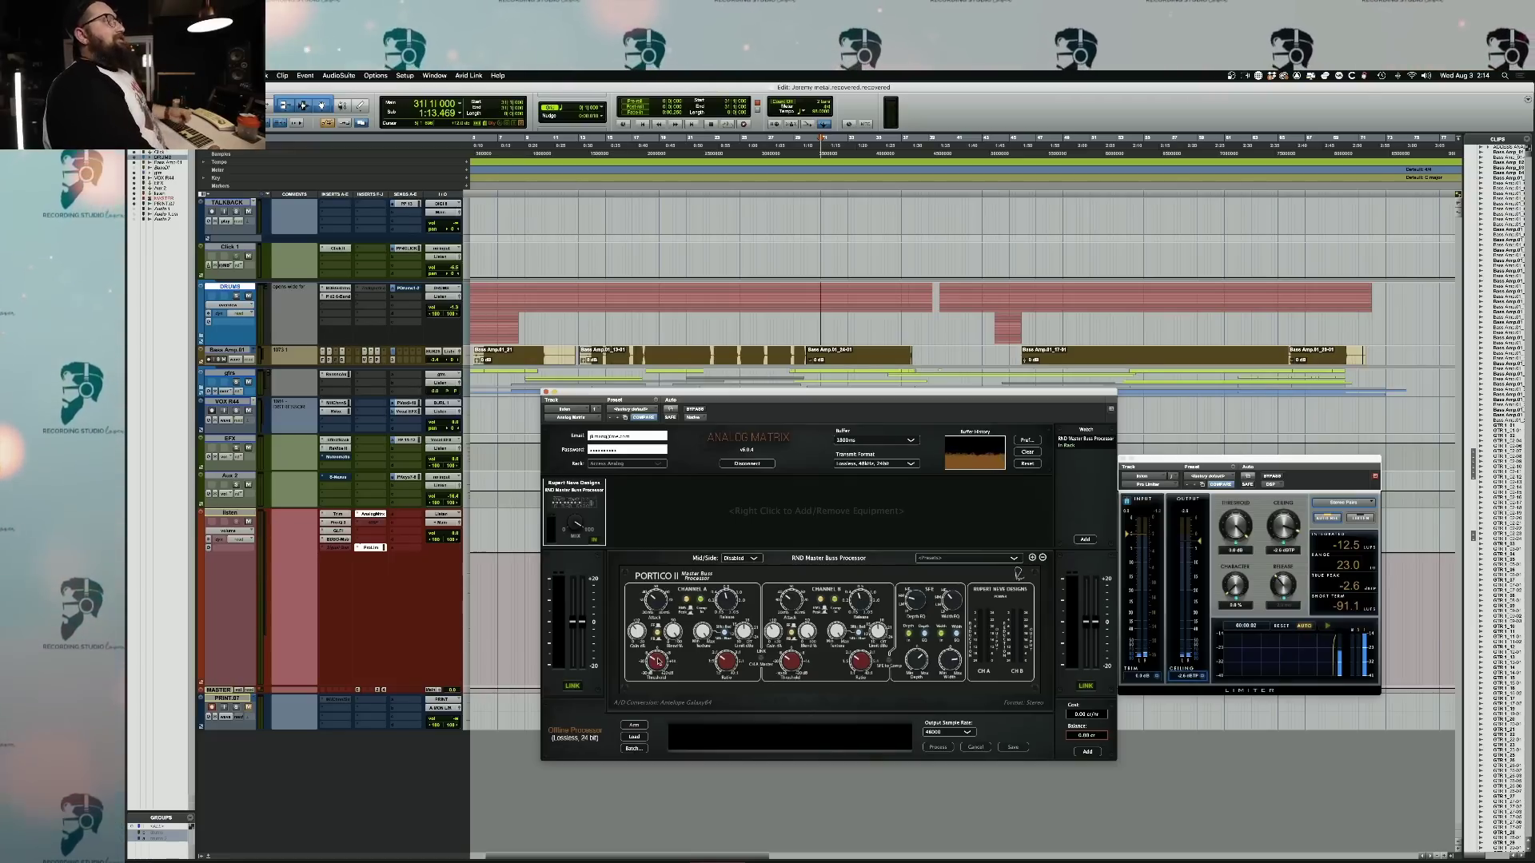
- Keep Pro-L after Analog Matrix in the inserts and position both plugin windows so each is visible
left_click_drag(370, 517, 370, 524)
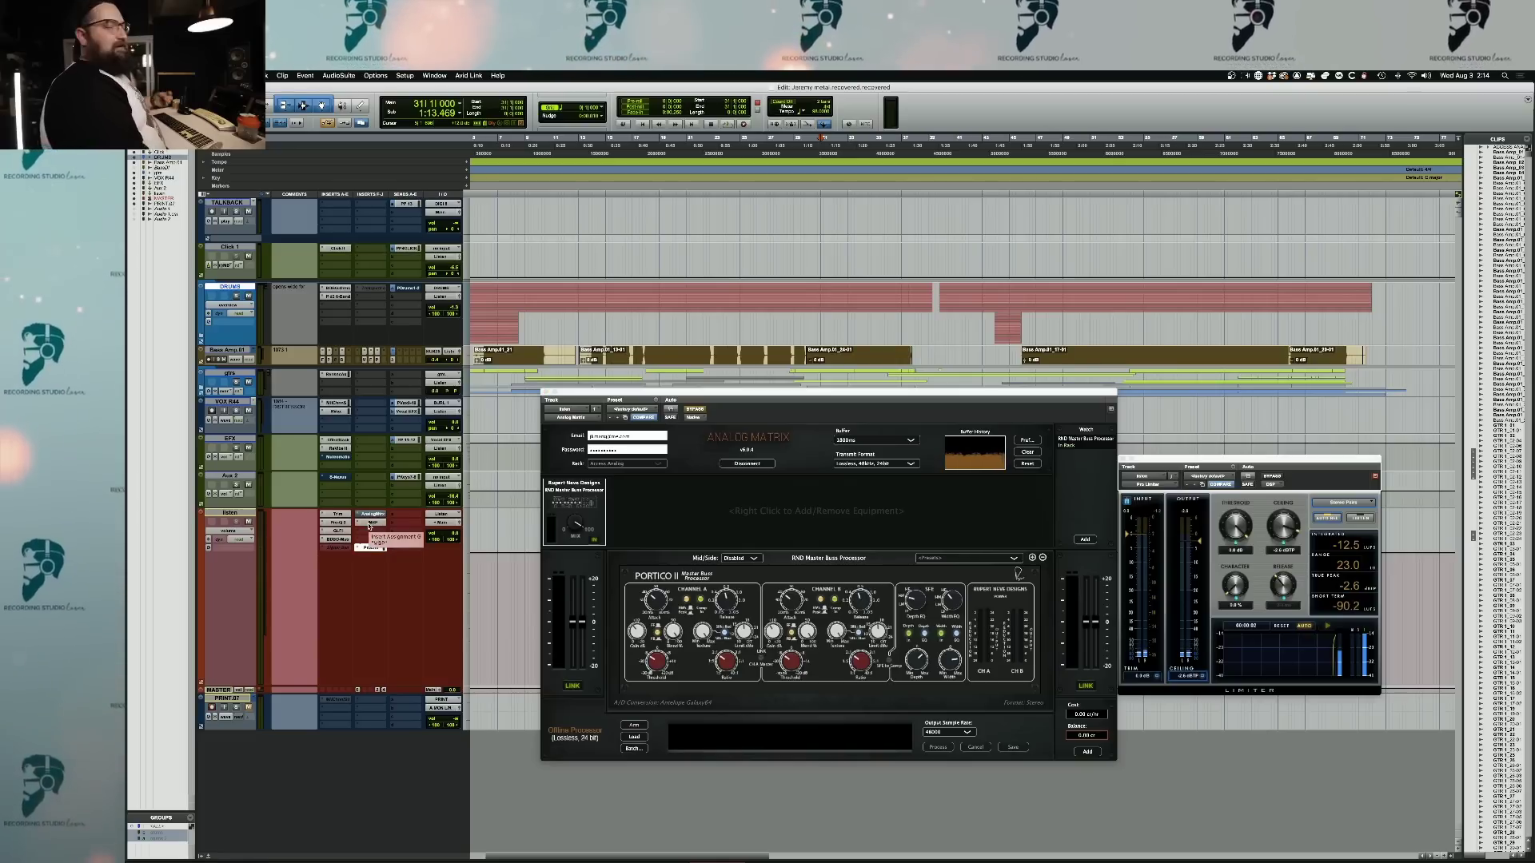
left_click_drag(371, 548, 371, 548)
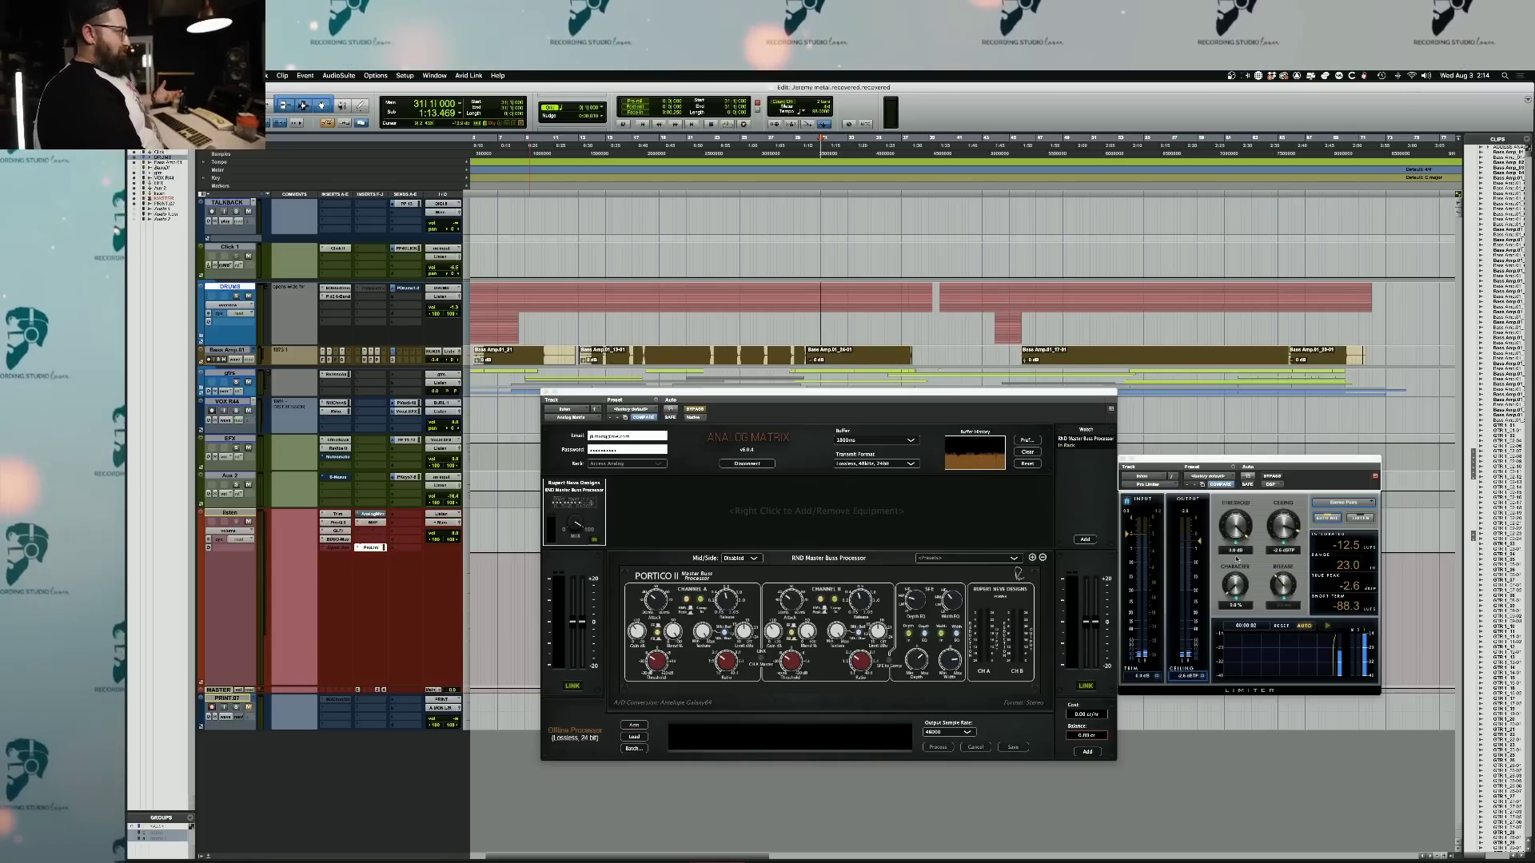
left_click_drag(1199, 468, 1117, 534)
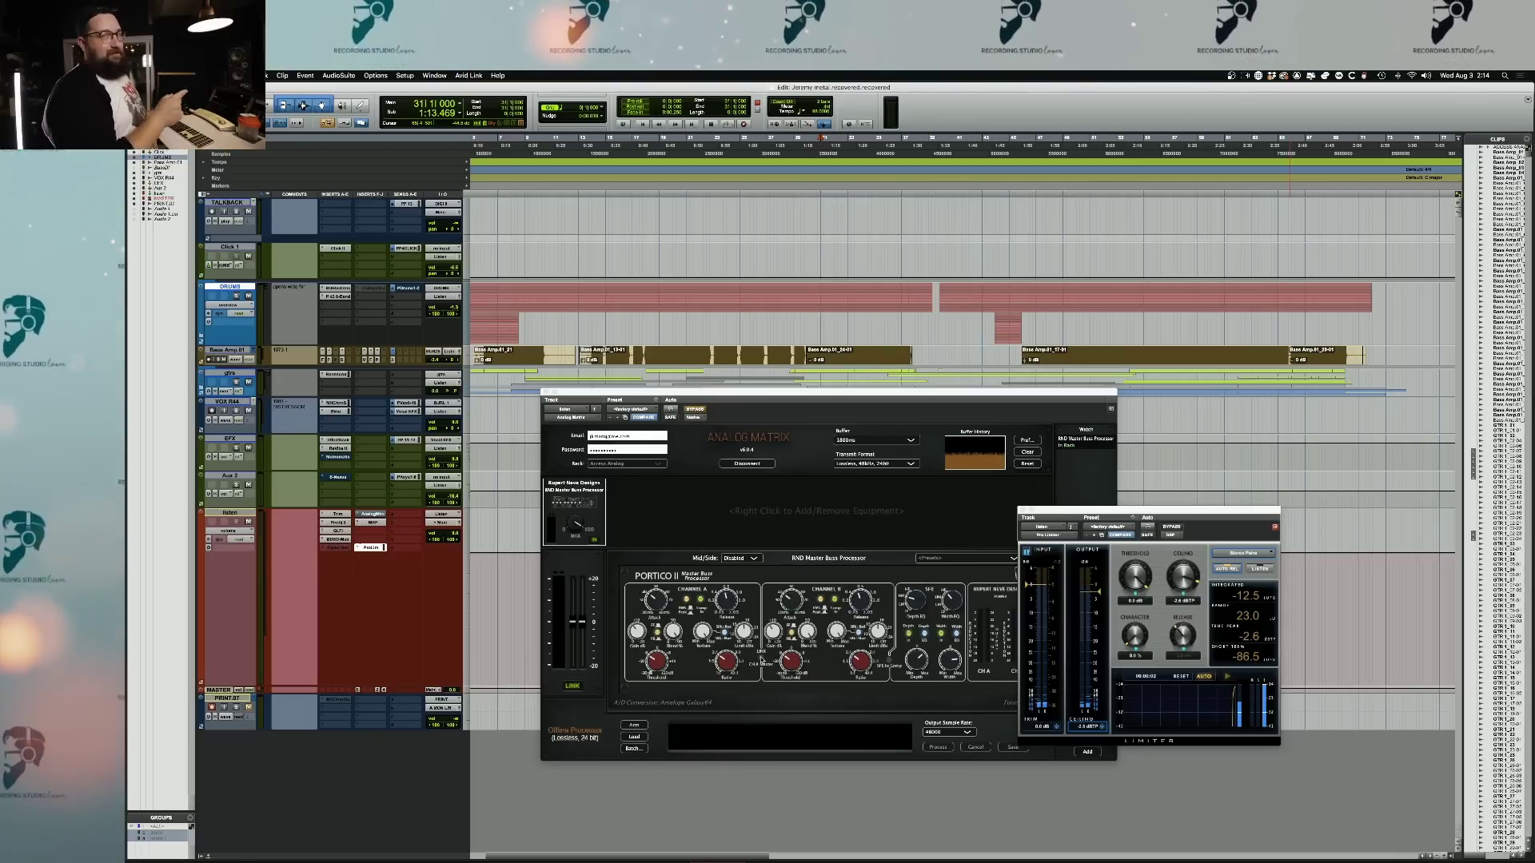
left_click(762, 661)
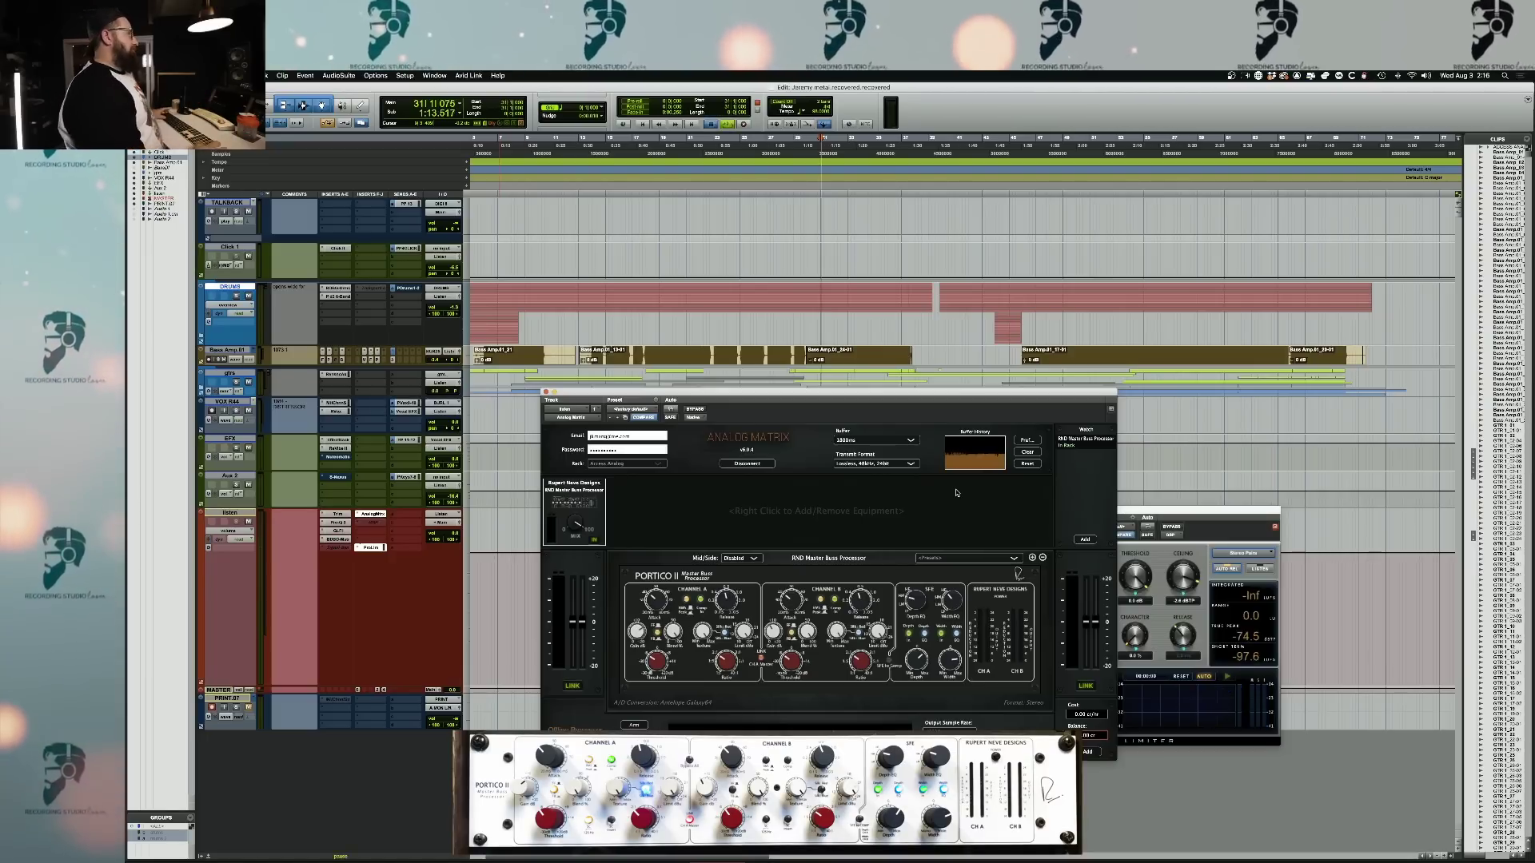
key("space")
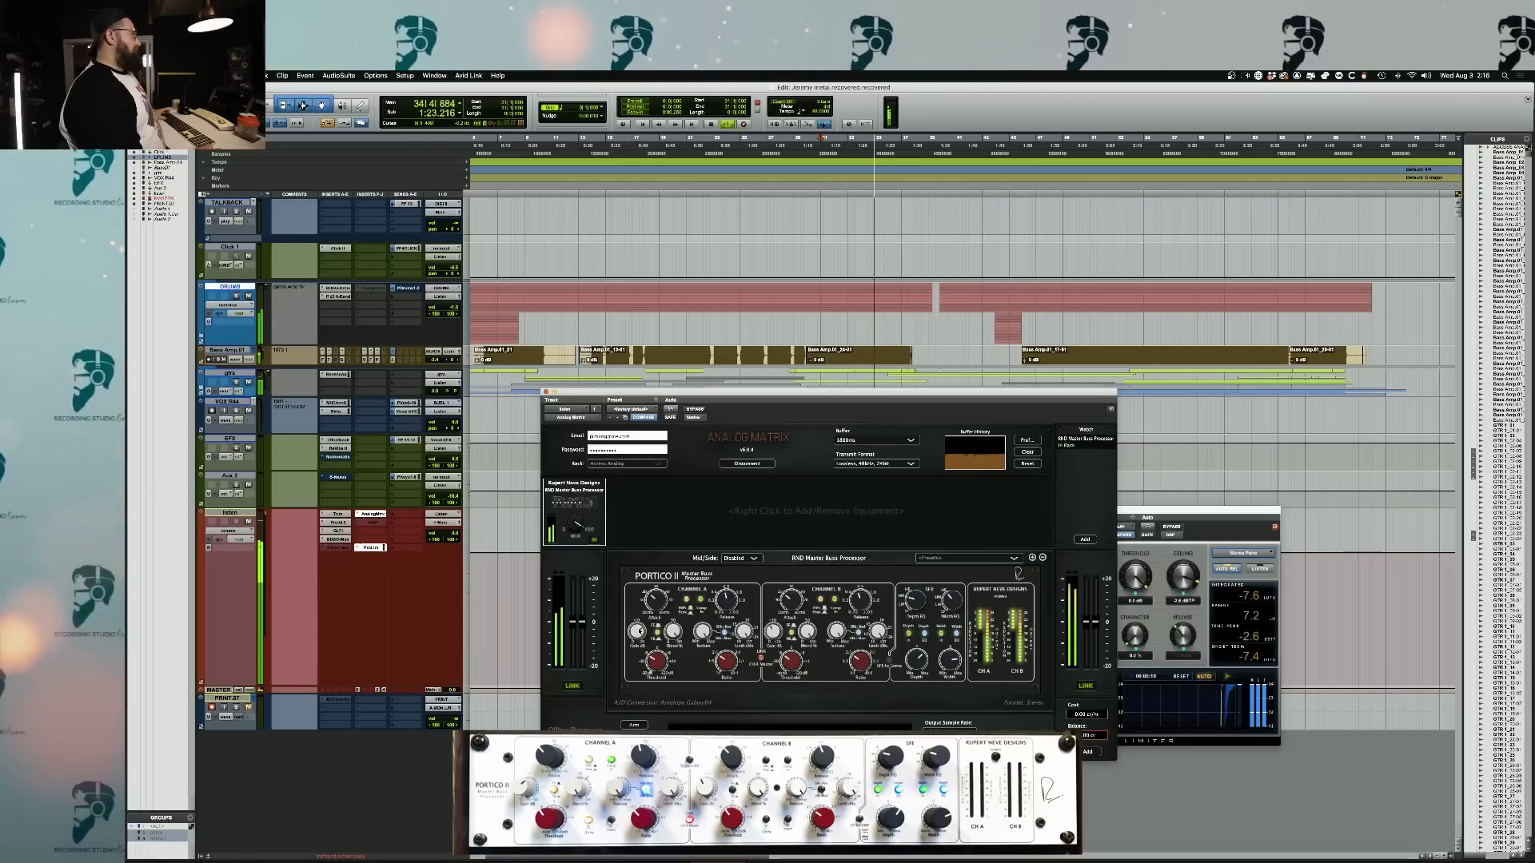
- Play and stop the passage repeatedly through the Portico II, reading Pro-L loudness near -7.0
key("space")
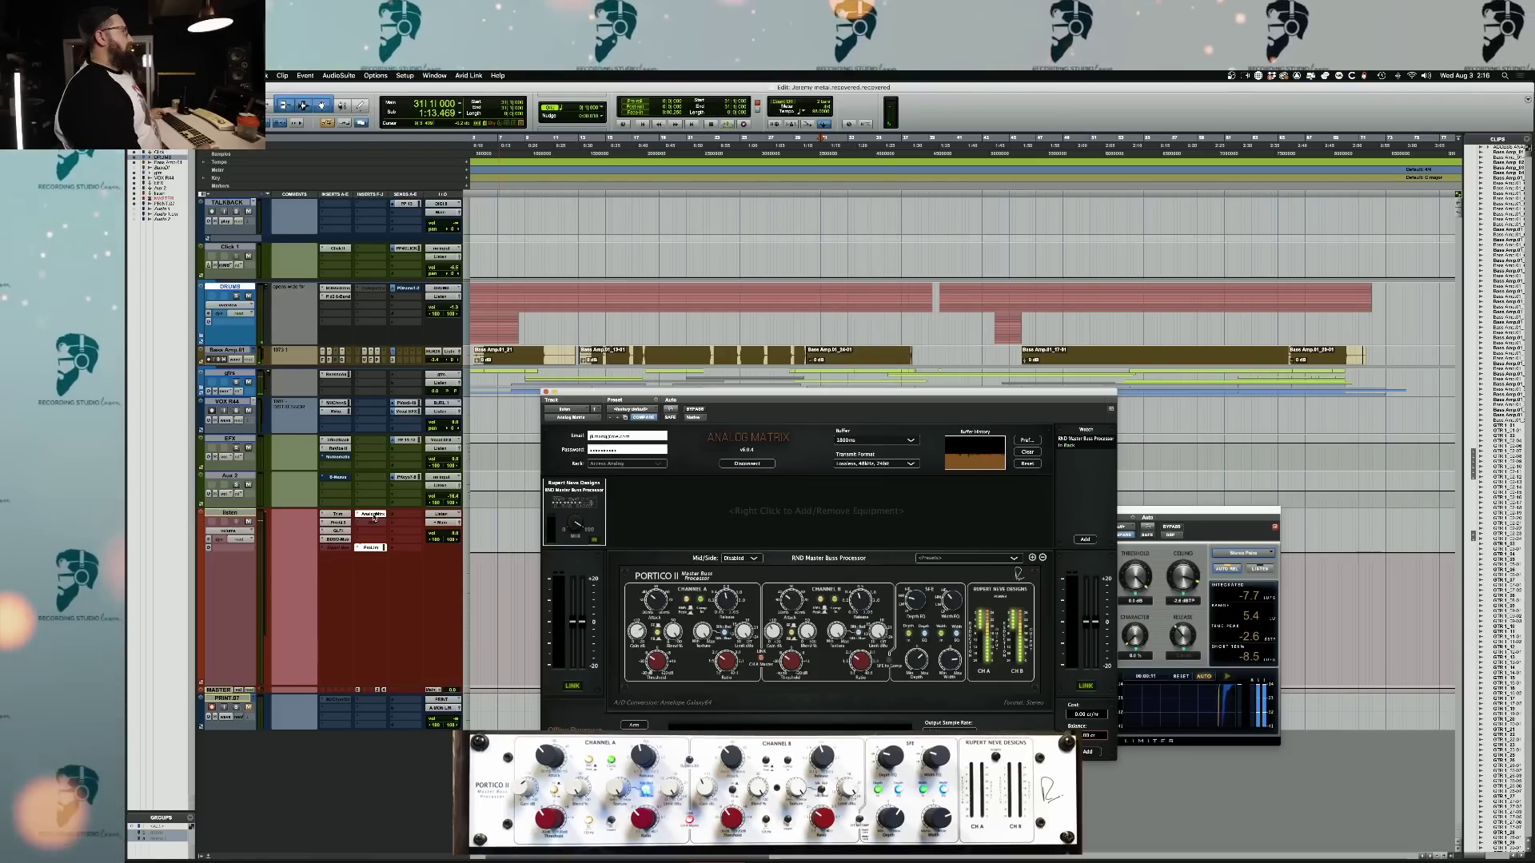
key("space")
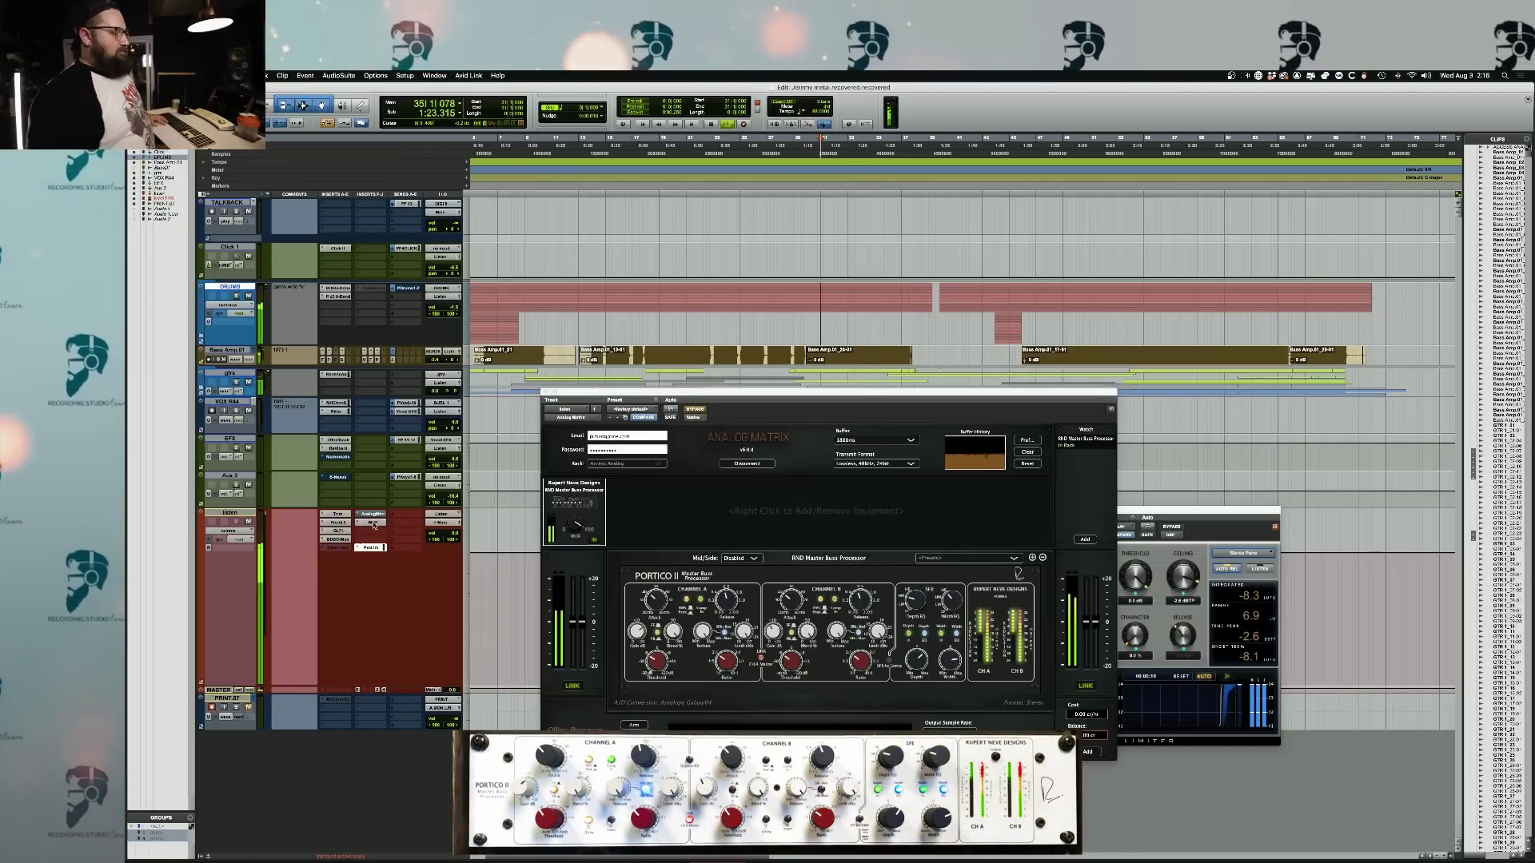
key("space")
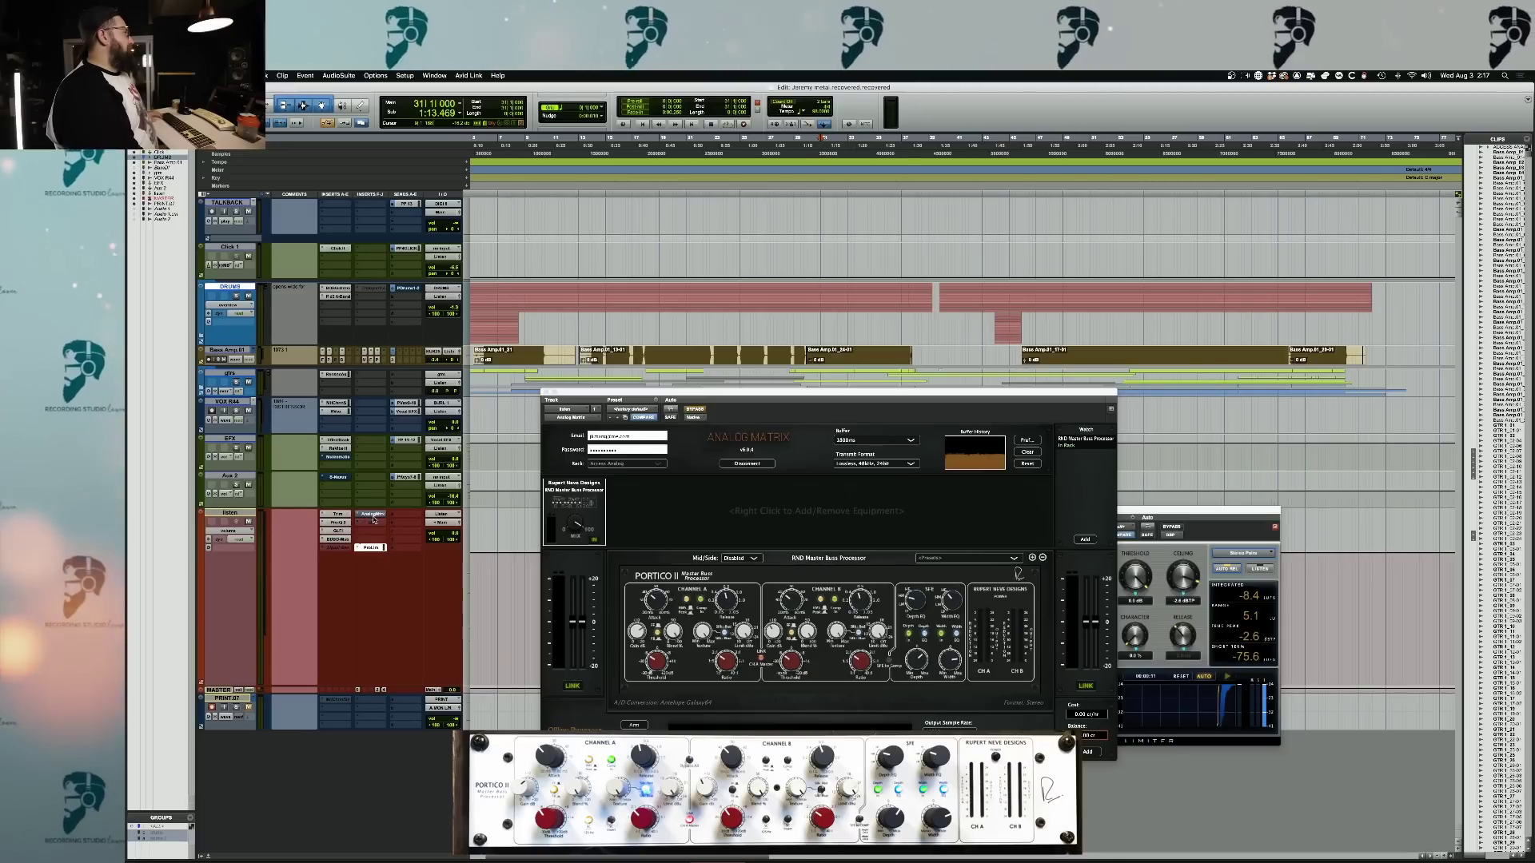
key("space")
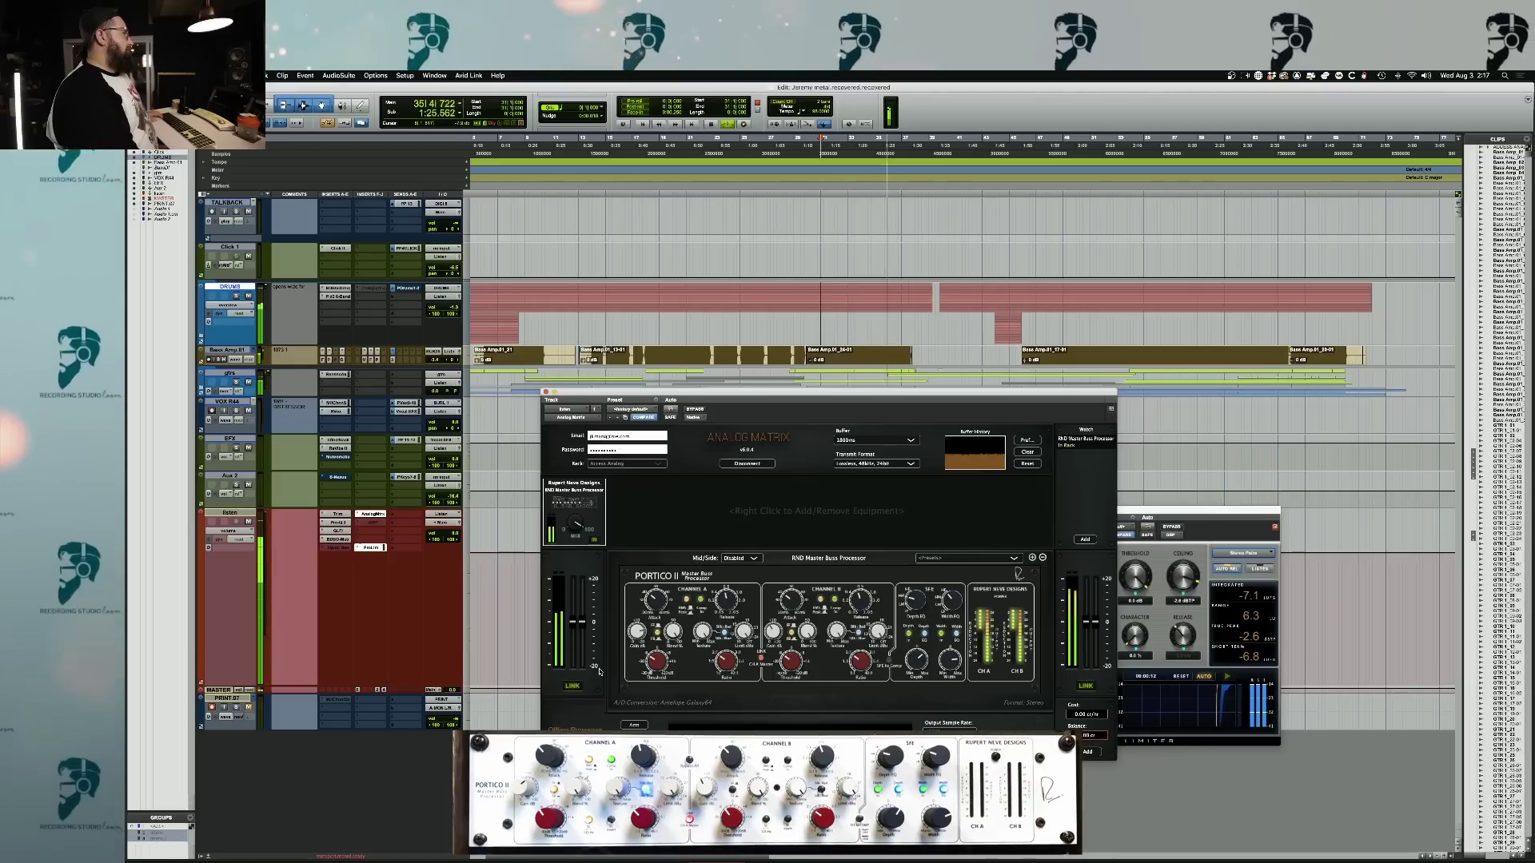
key("space")
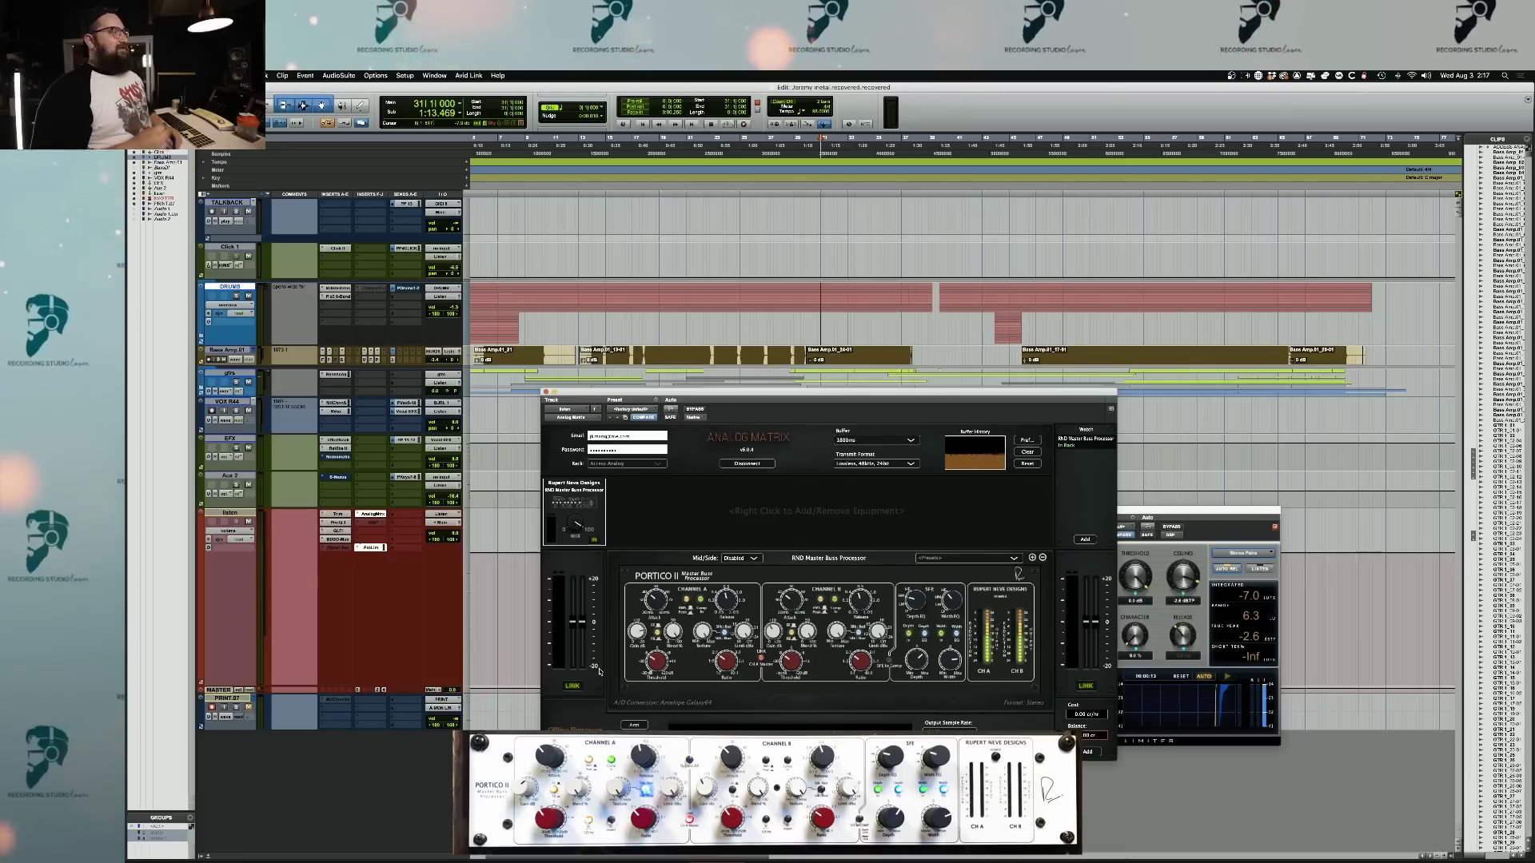
left_click(371, 524)
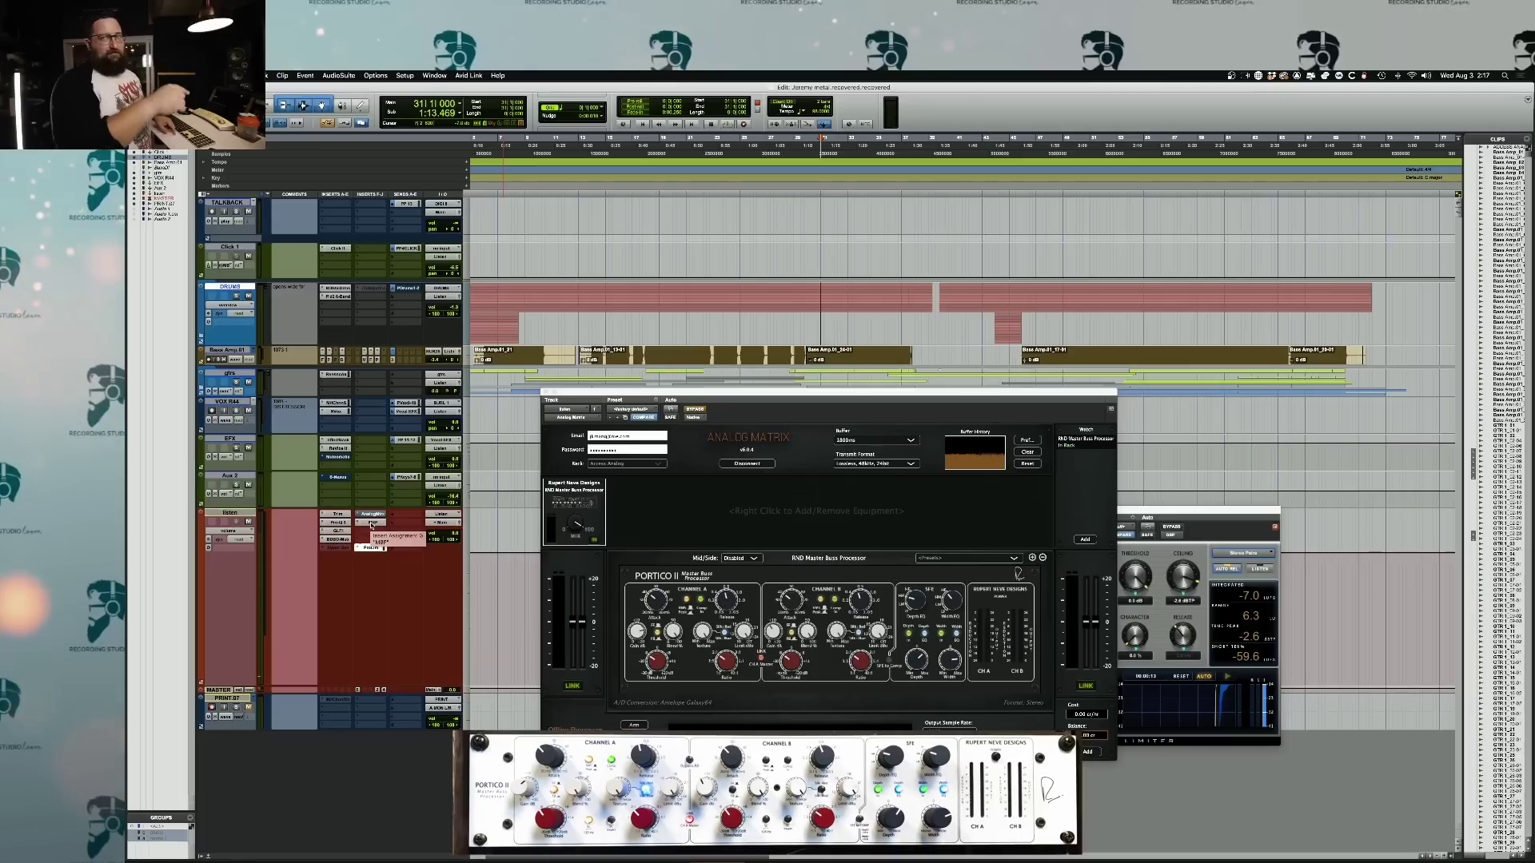
- Play the passage once with the switched processor, with the limiter reading about -9.9
key("space")
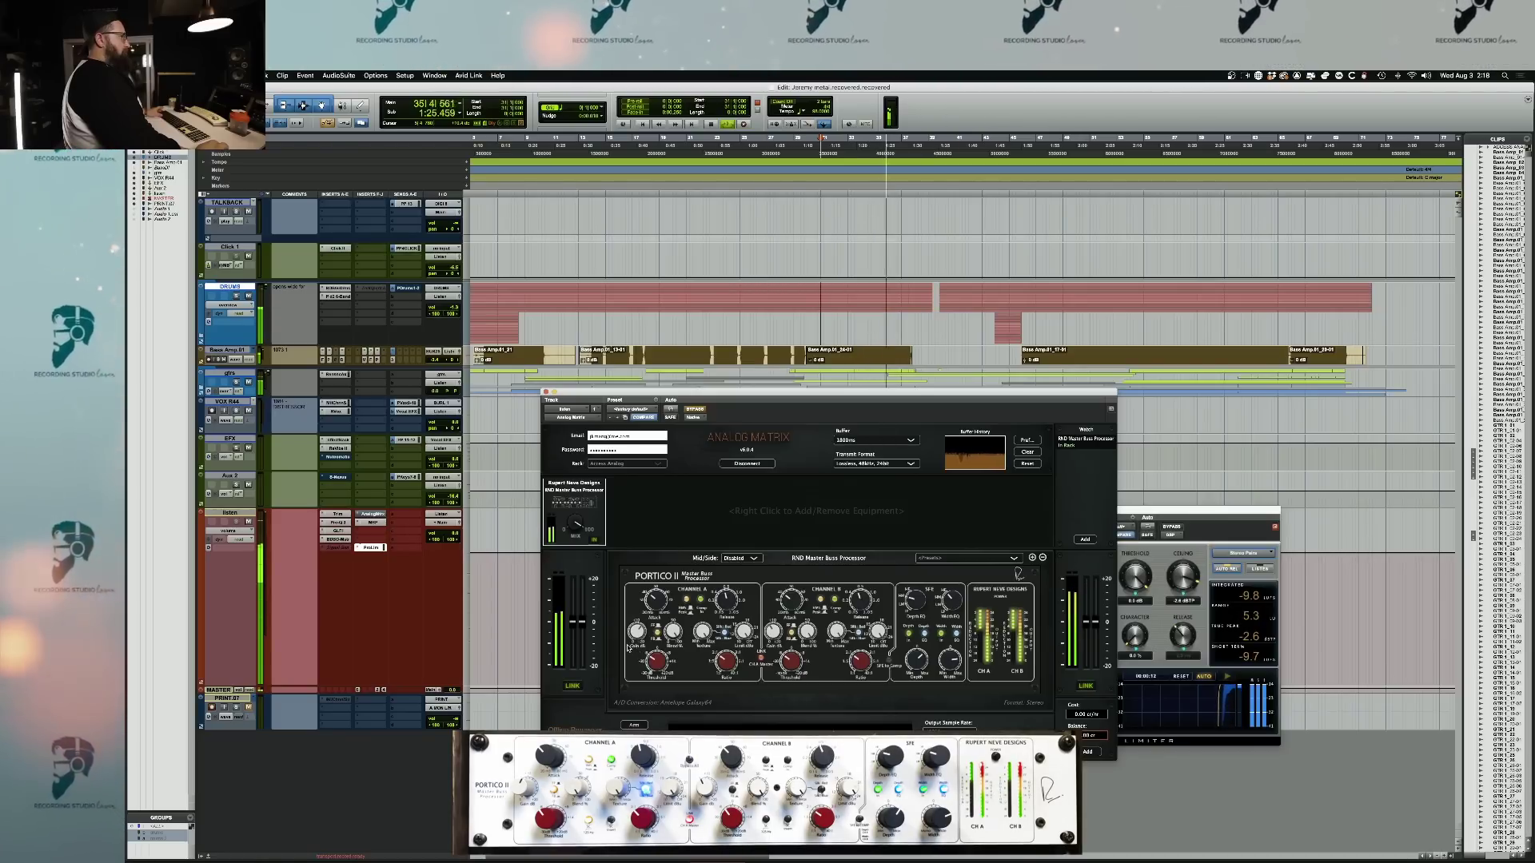
key("space")
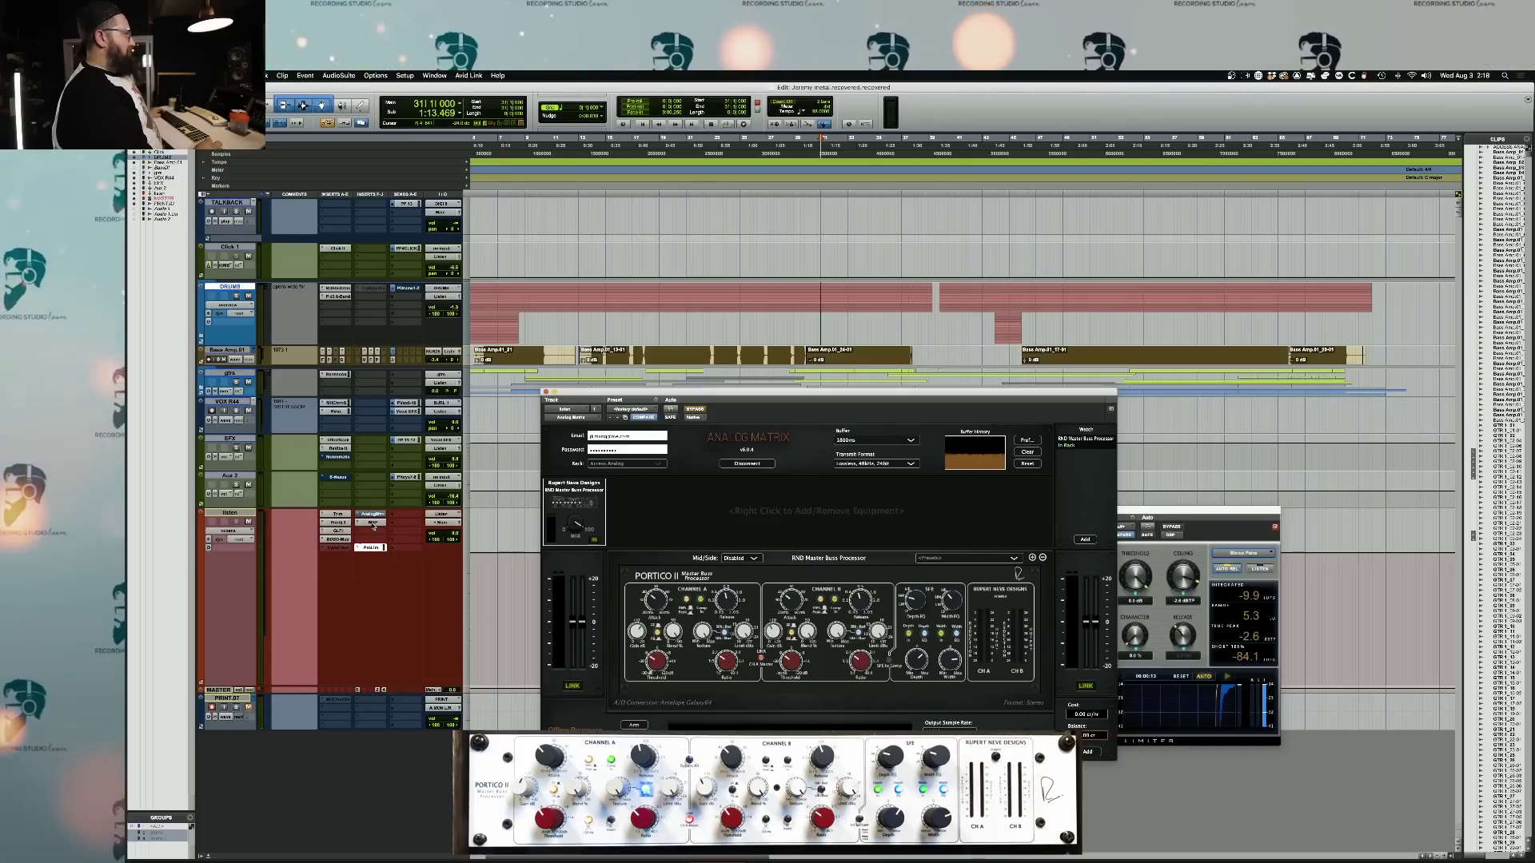
- Play the passage twice more, with Pro-L integrated loudness settling at -10.0
key("space")
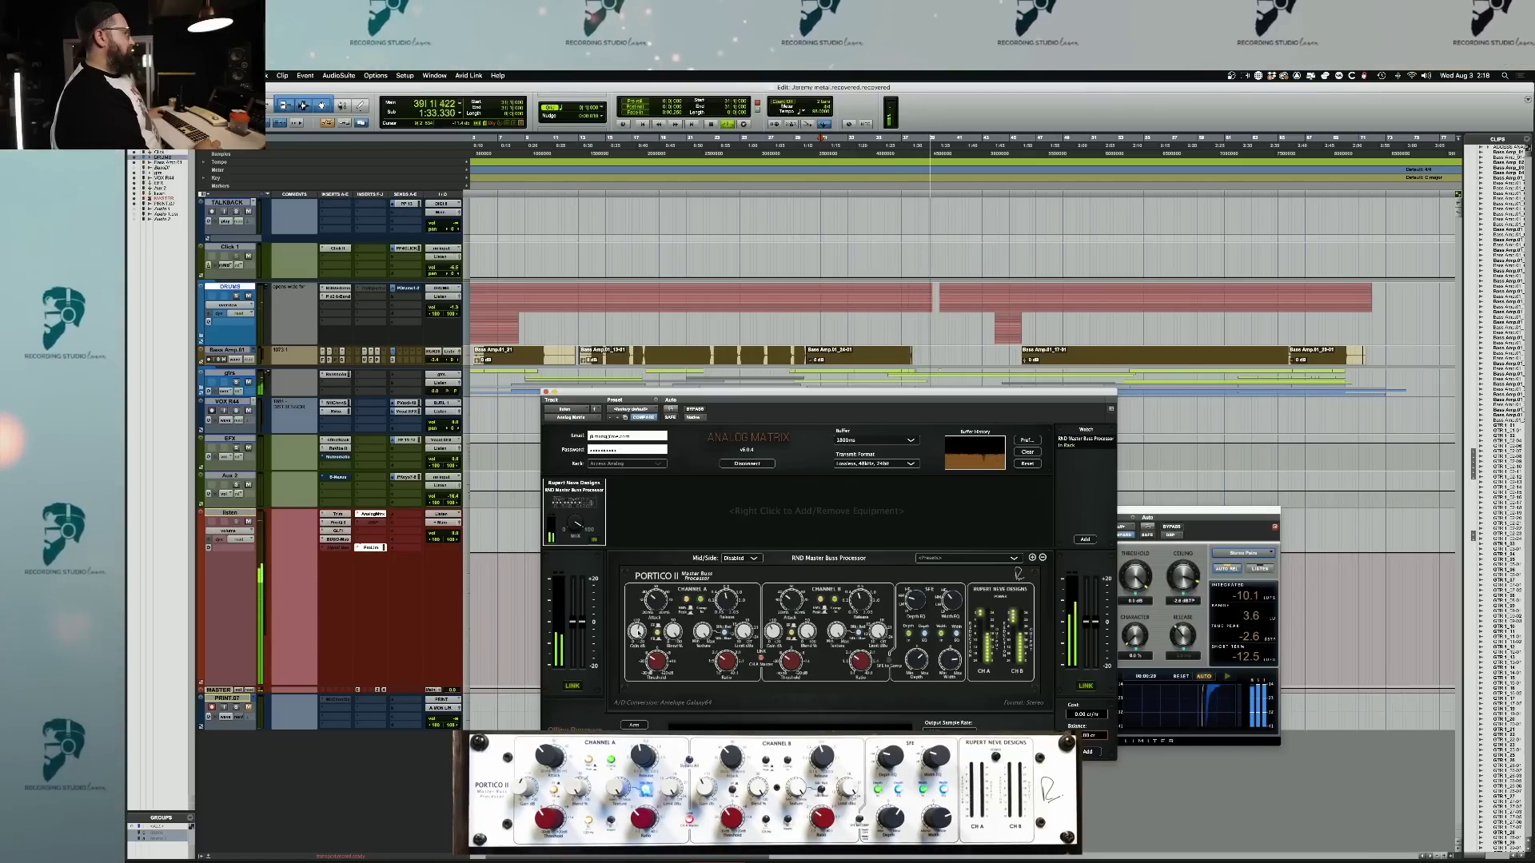
key("space")
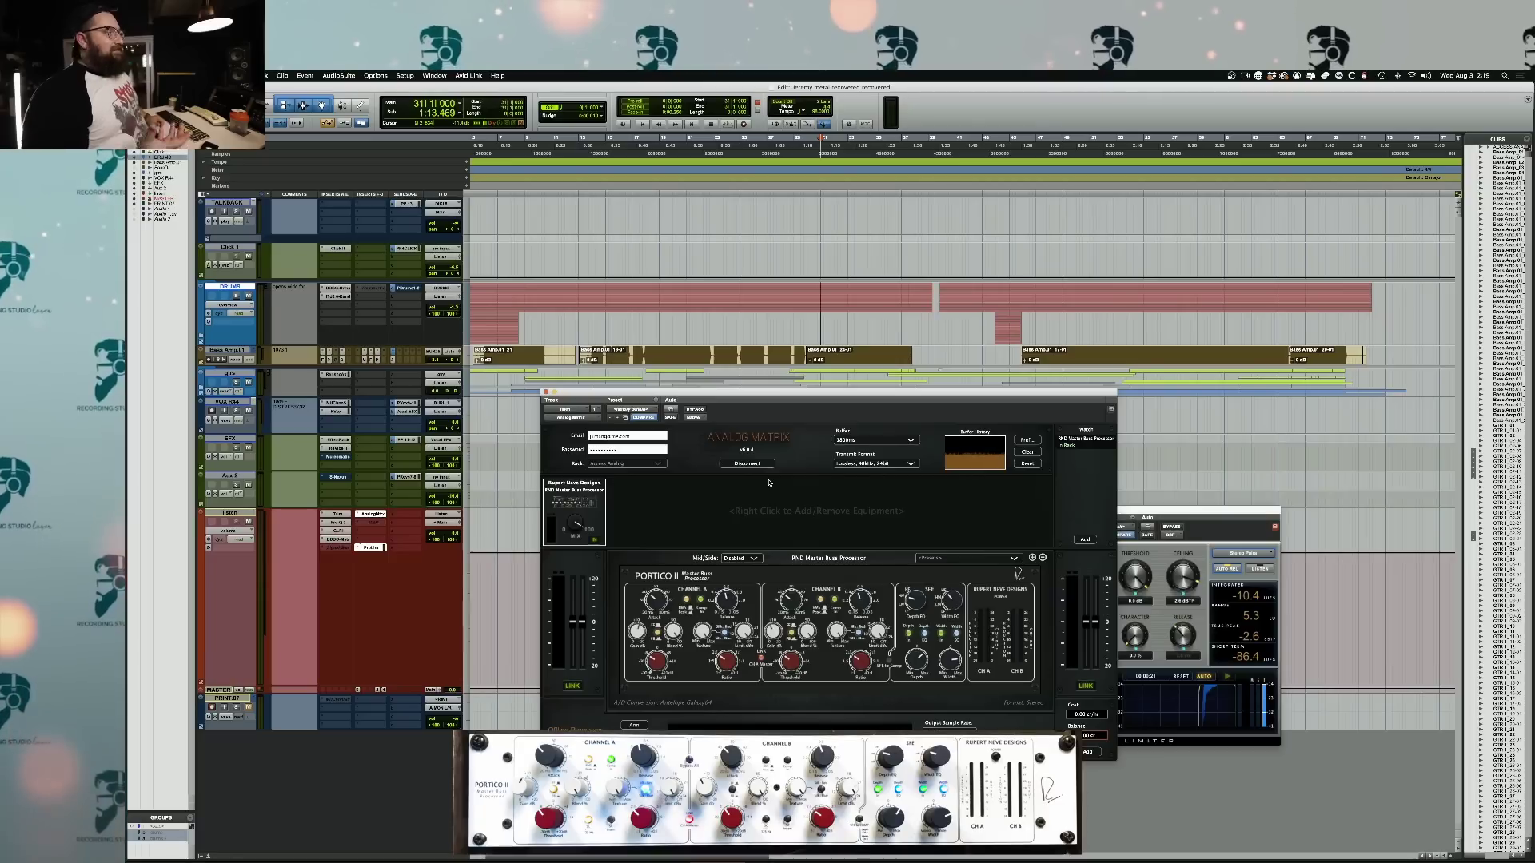
key("space")
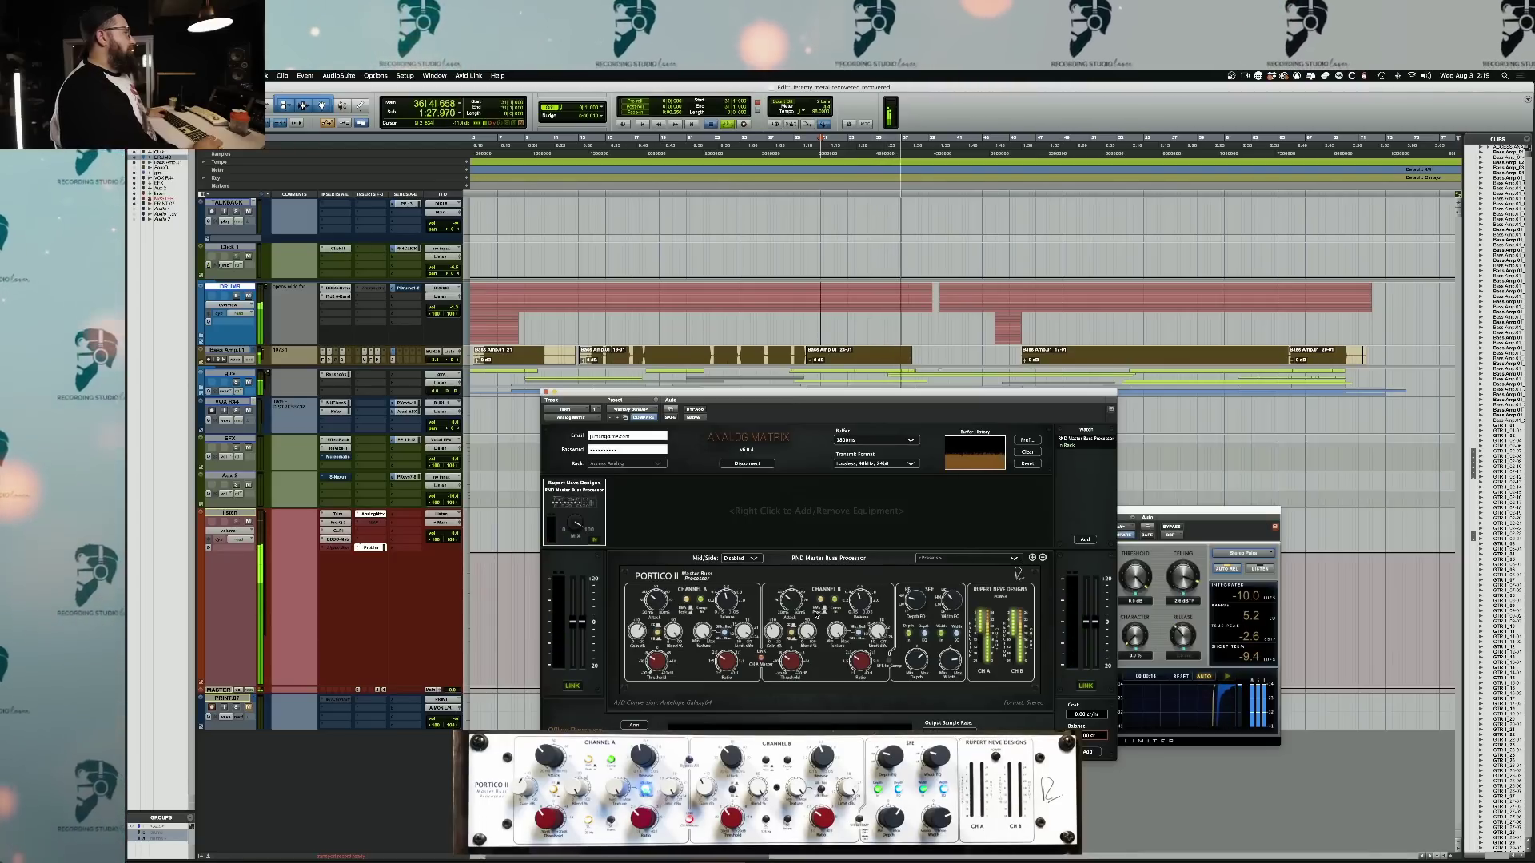
key("space")
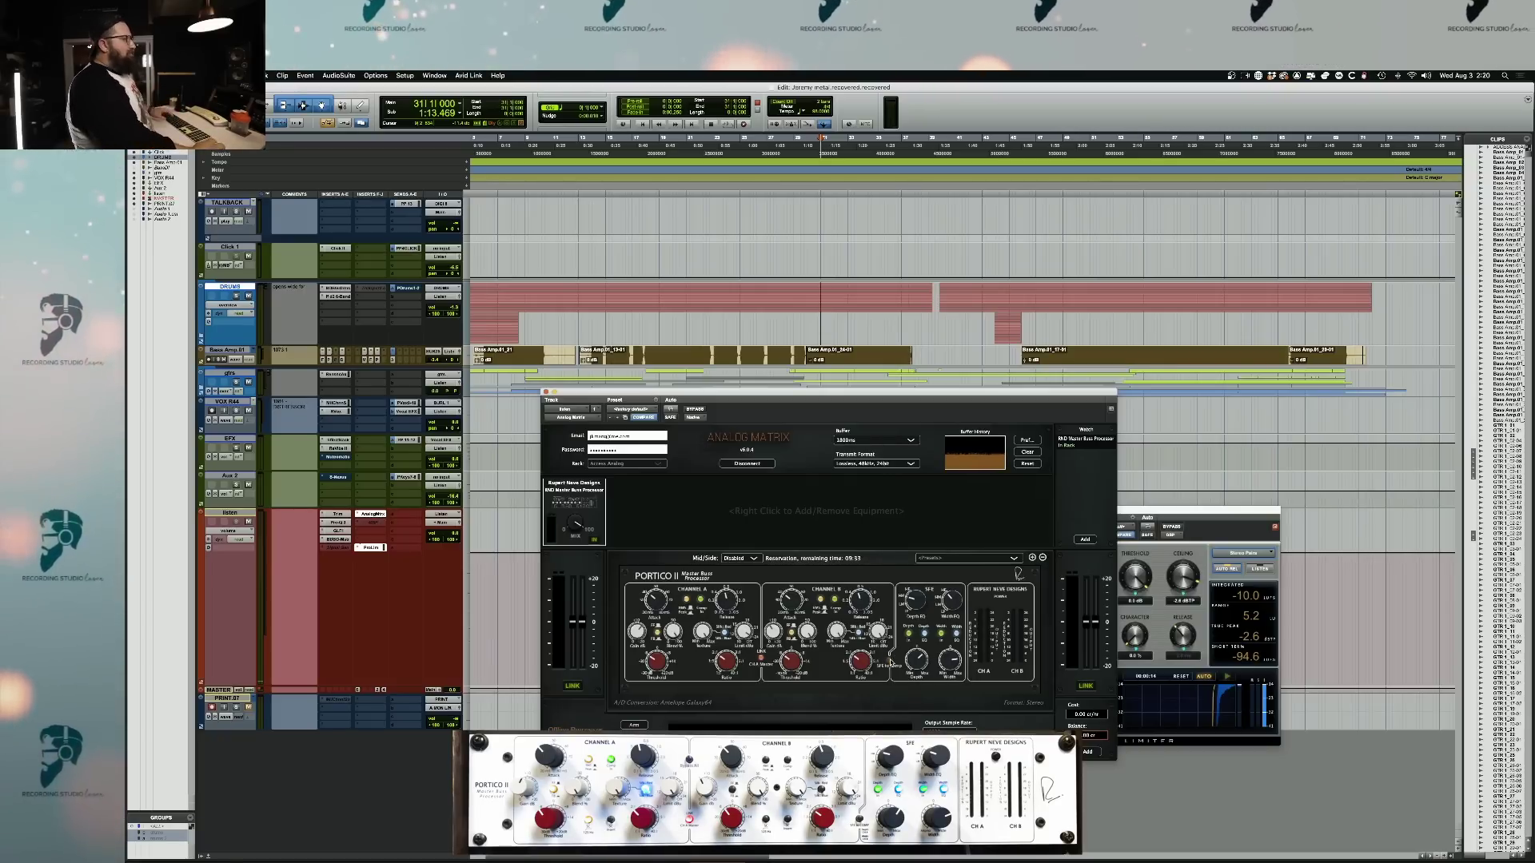
- Play the passage, then set Analog Matrix Mid/Side to Enabled and play it again
key("space")
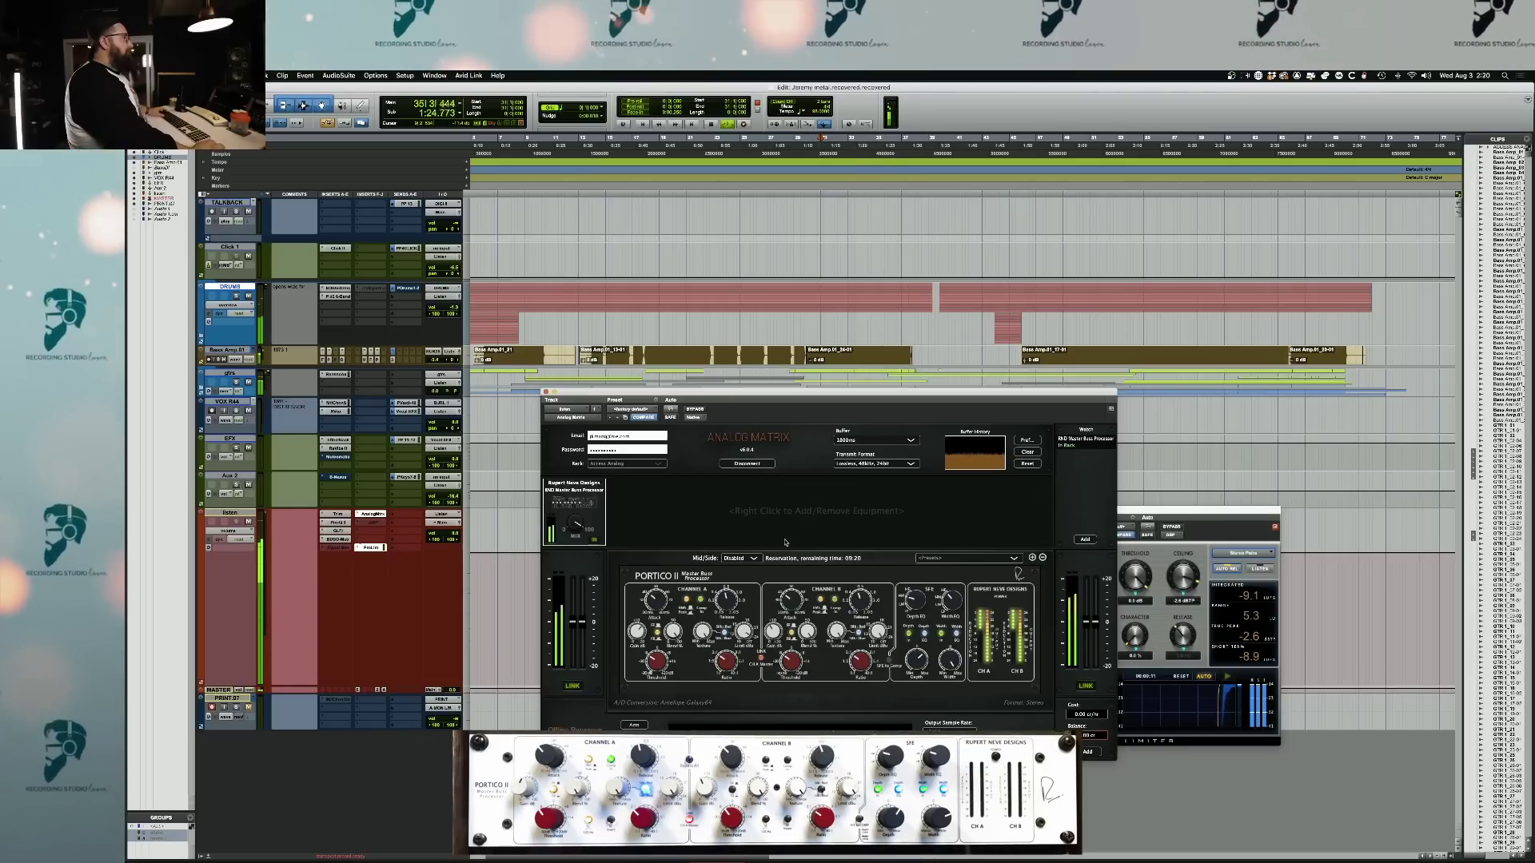
key("space")
left_click(740, 558)
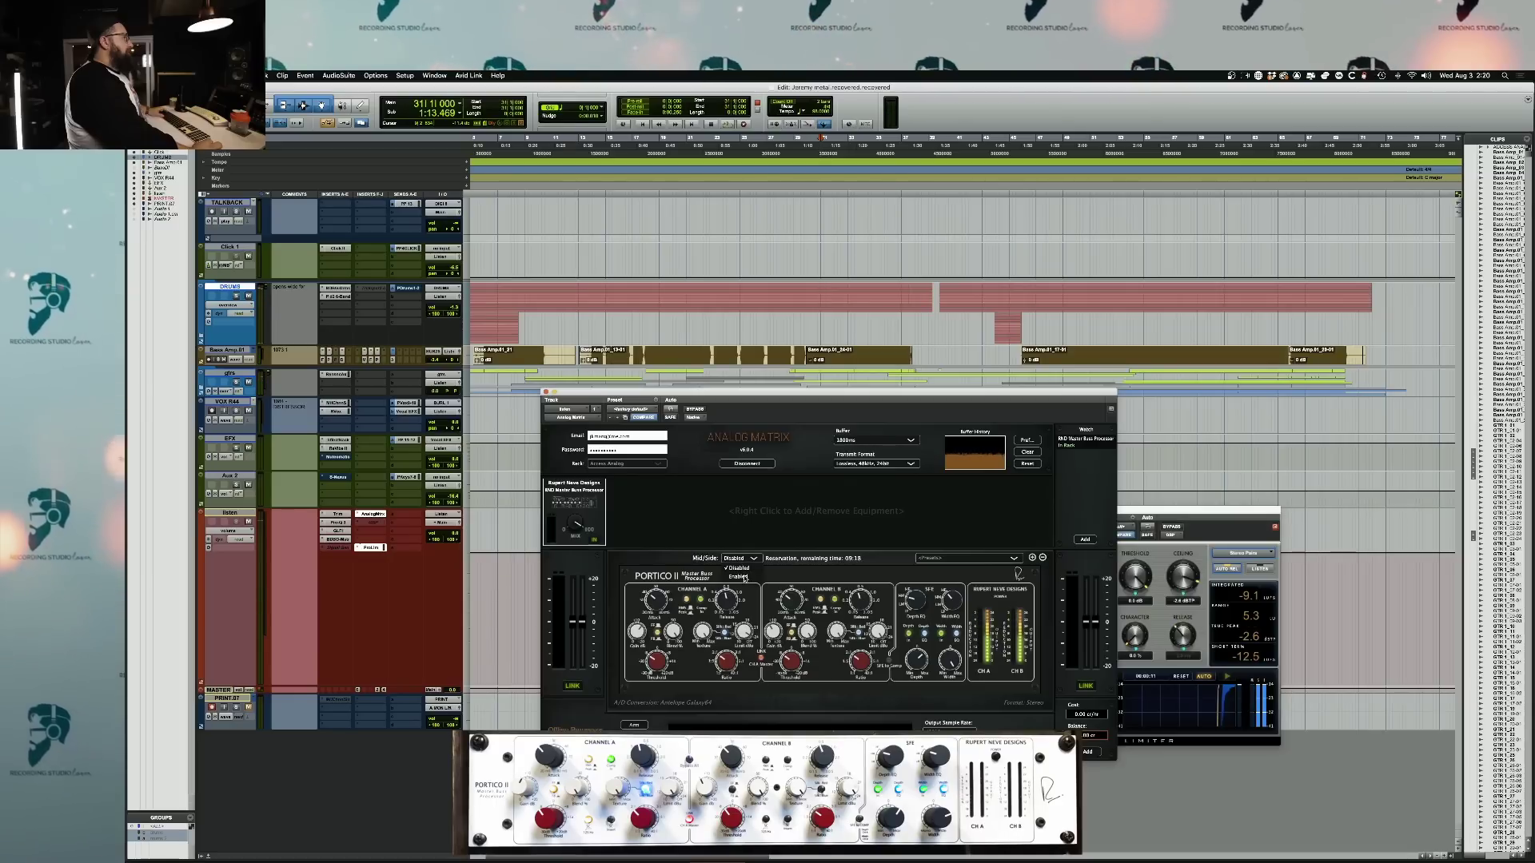
left_click(740, 576)
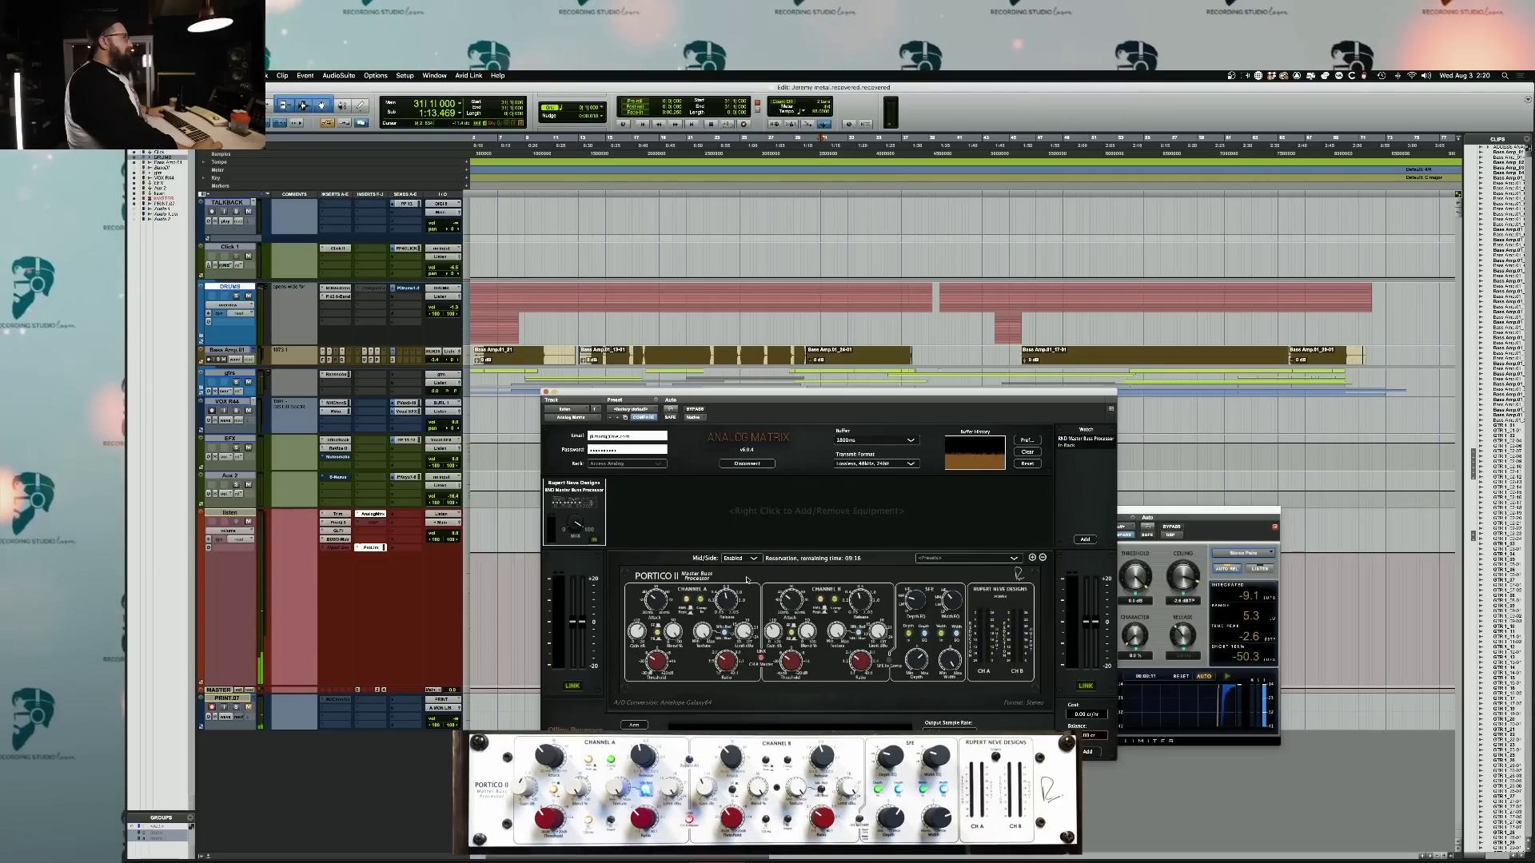
key("space")
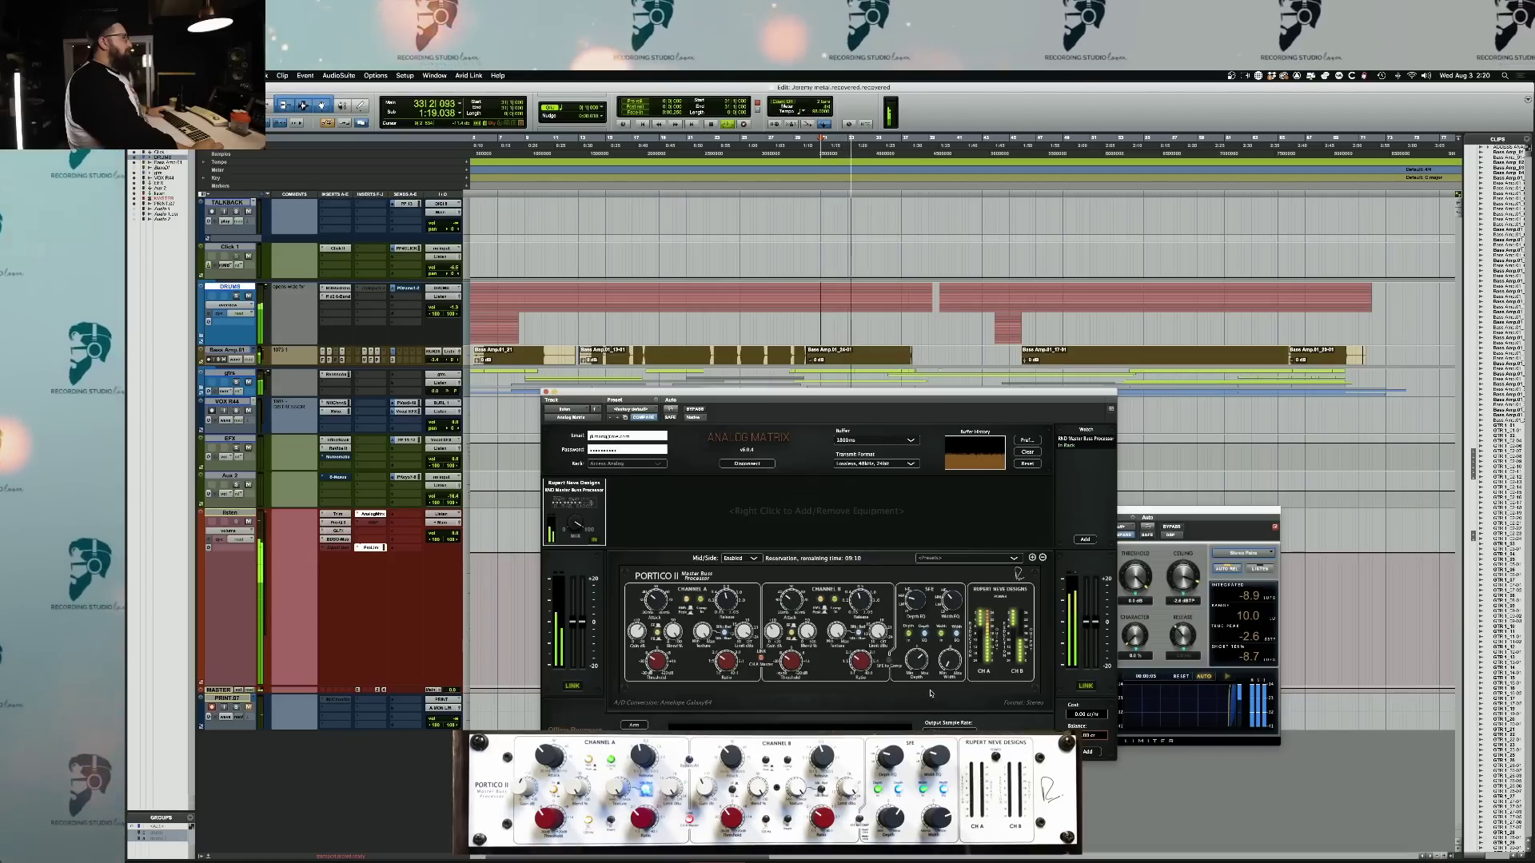
key("space")
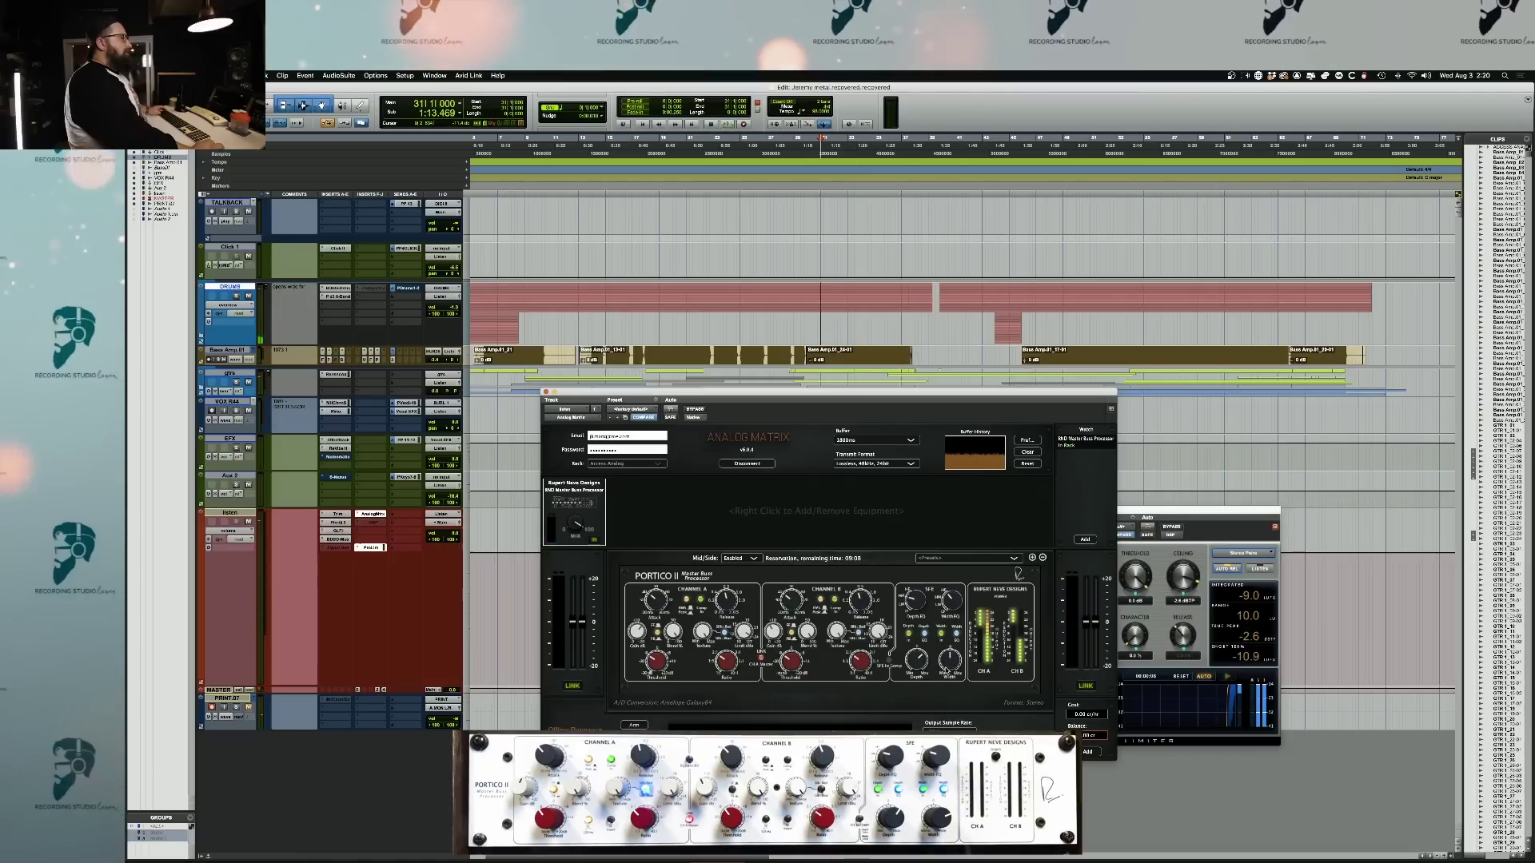
- Set Mid/Side back to Disabled and replay the passage, with the limiter near -9.1
left_click(736, 569)
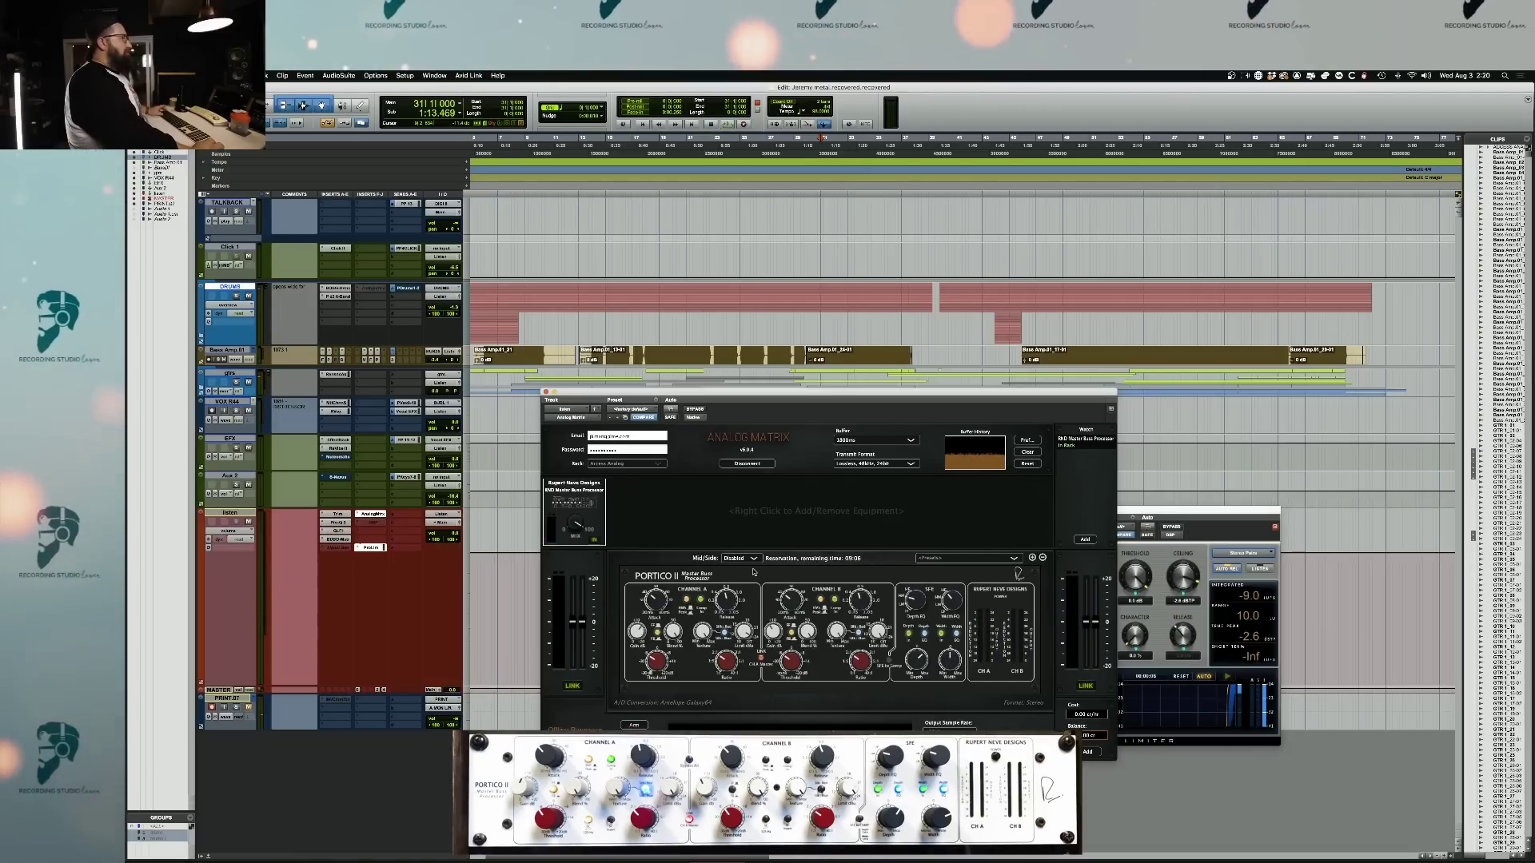
key("space")
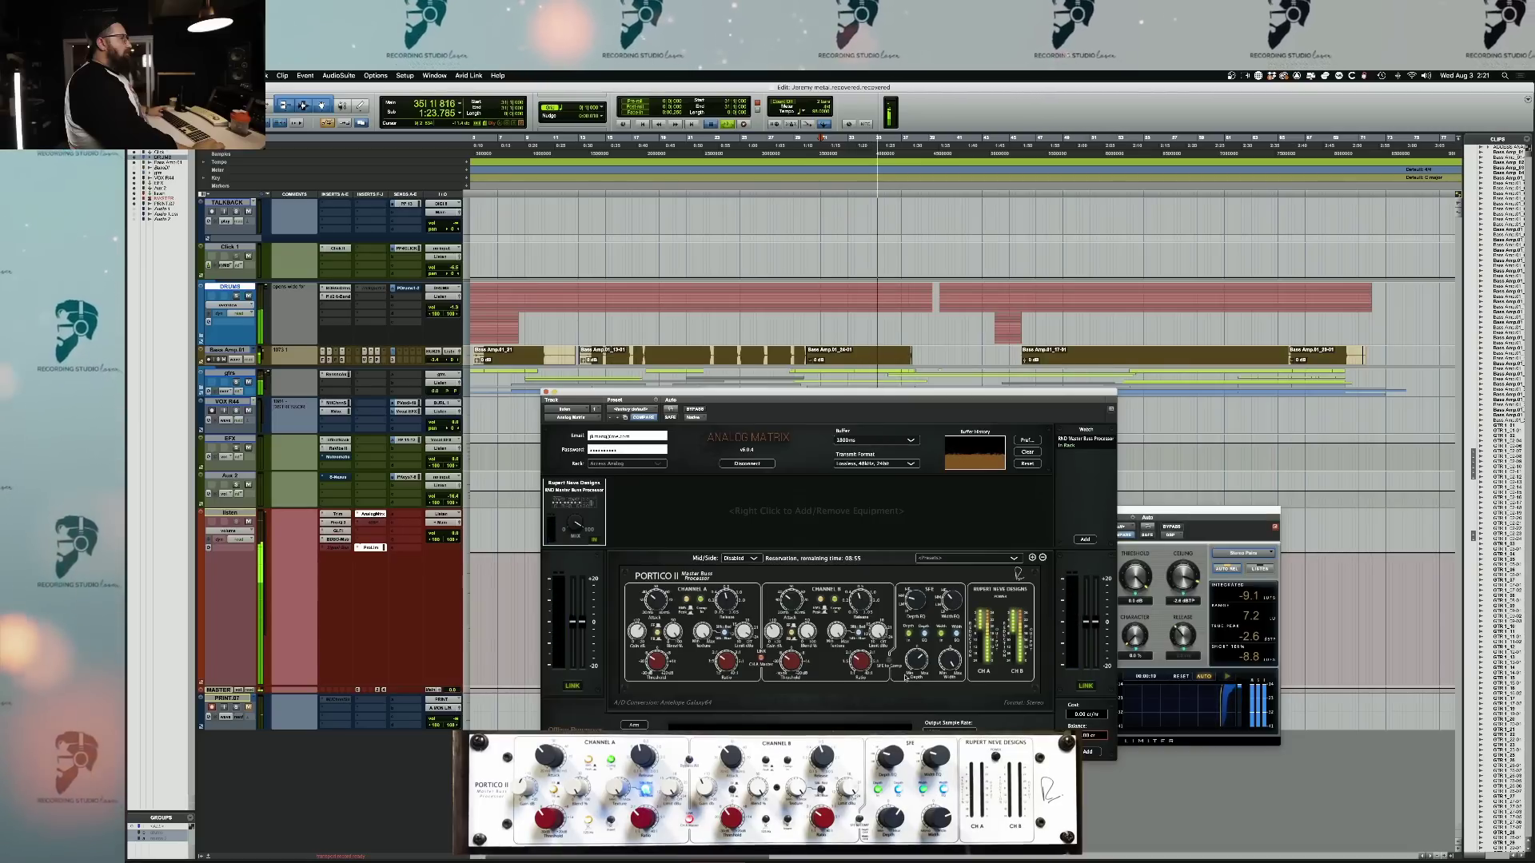
key("space")
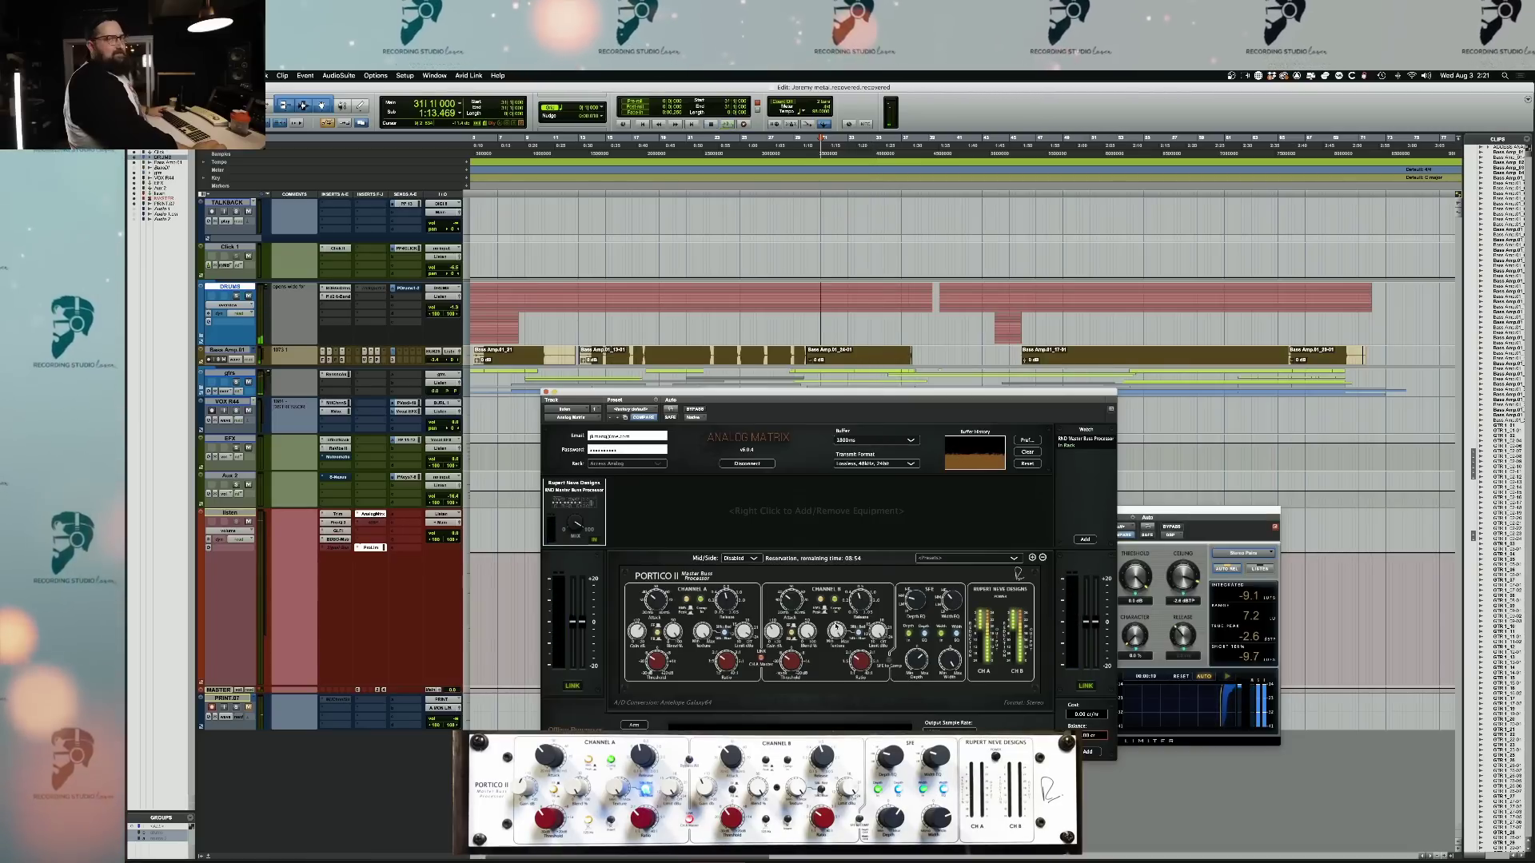
left_click(375, 523)
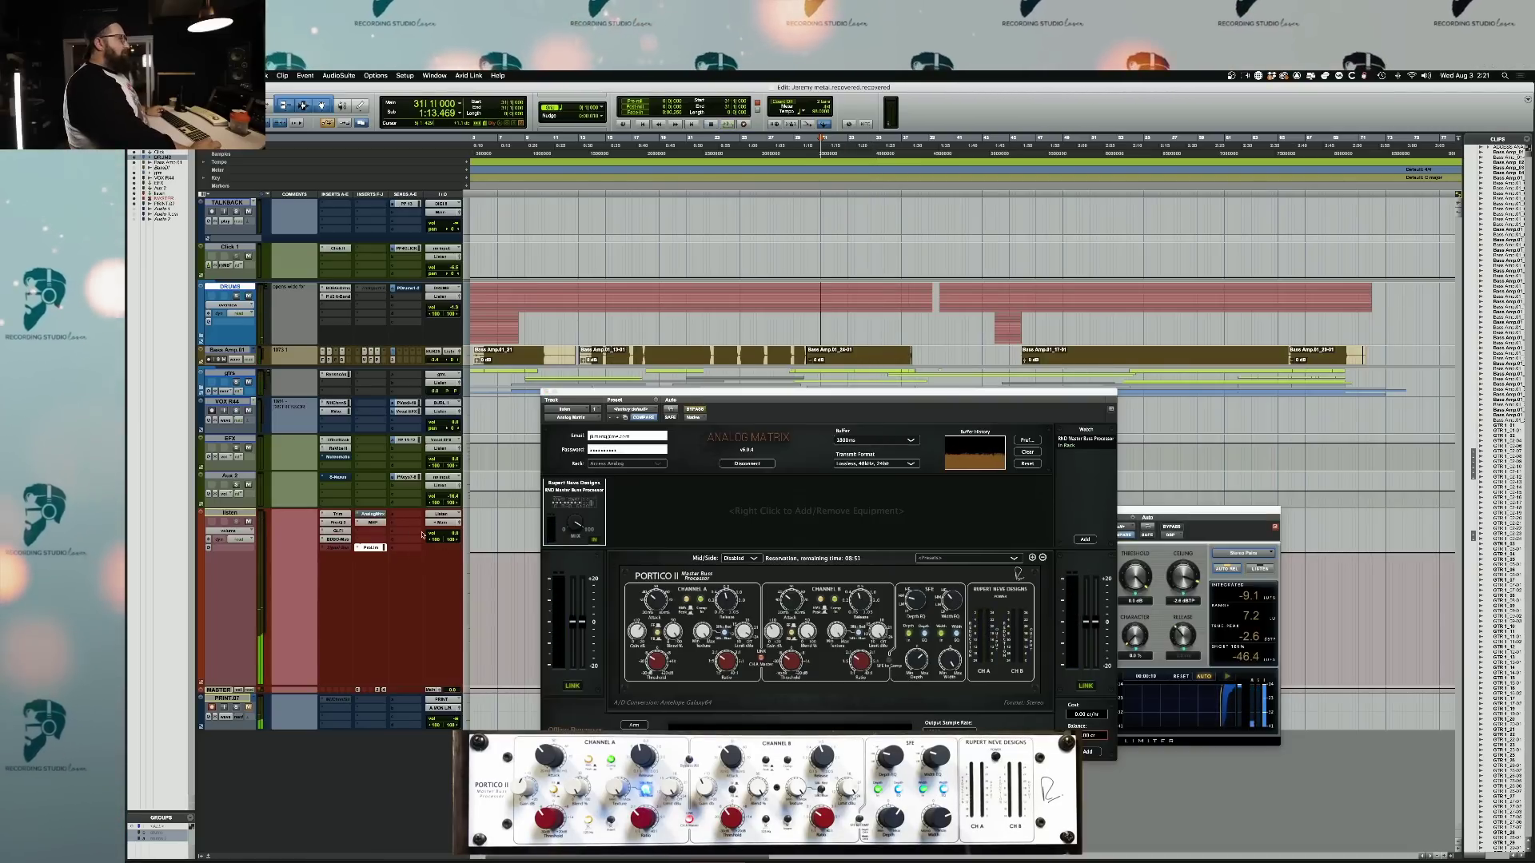